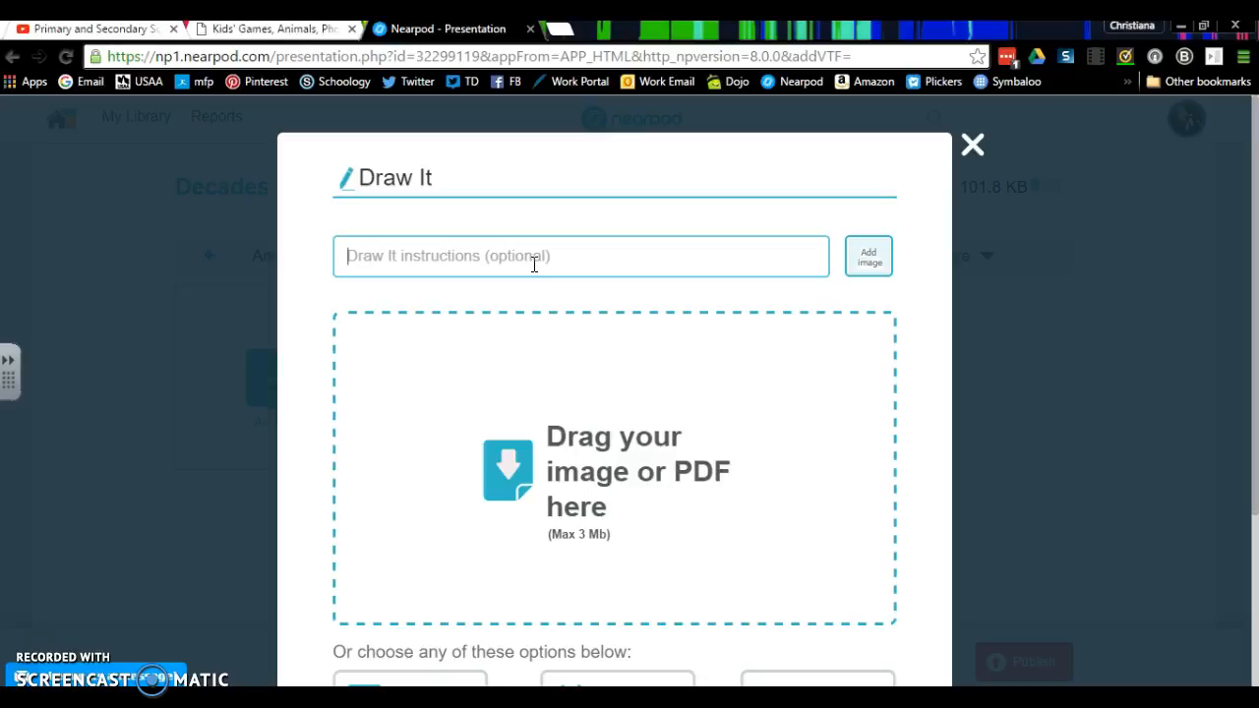
# - Enter the Draw It instructions "Draw me a picture of a hippie." and attach the "images (2)" picture from the NPP PD folder
pyautogui.write('Draw me a picture of a hippie.')
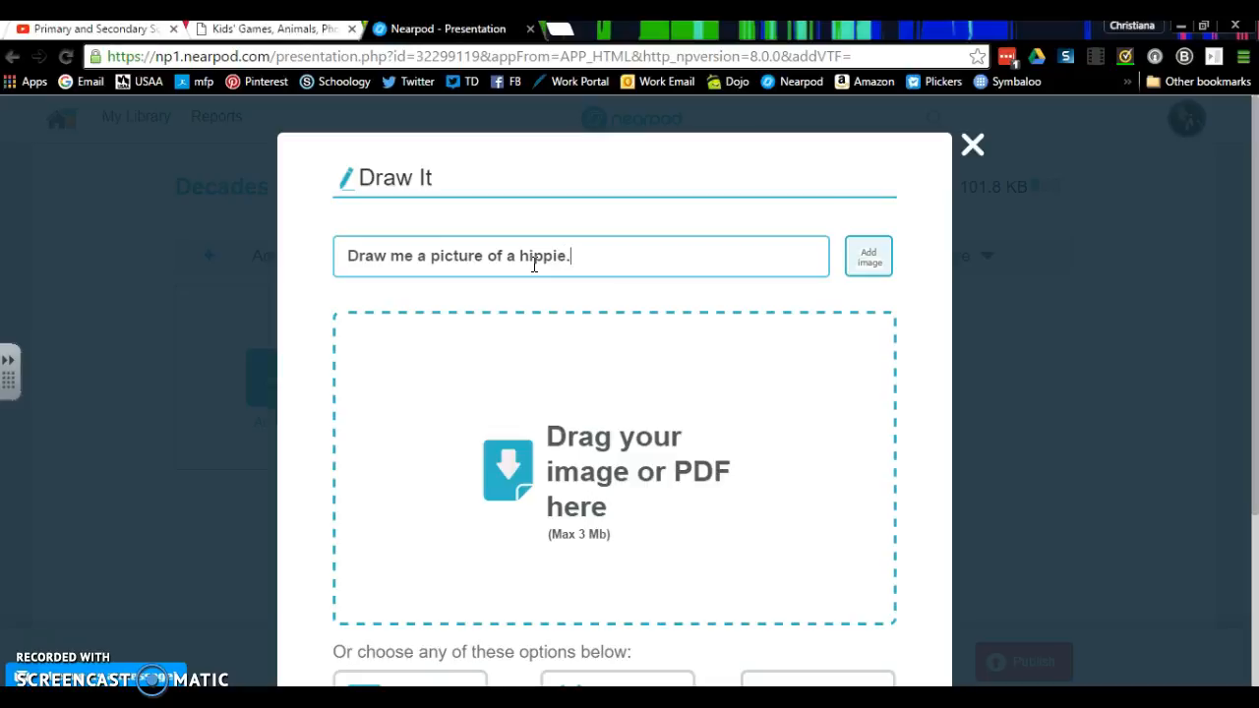
pyautogui.click(868, 258)
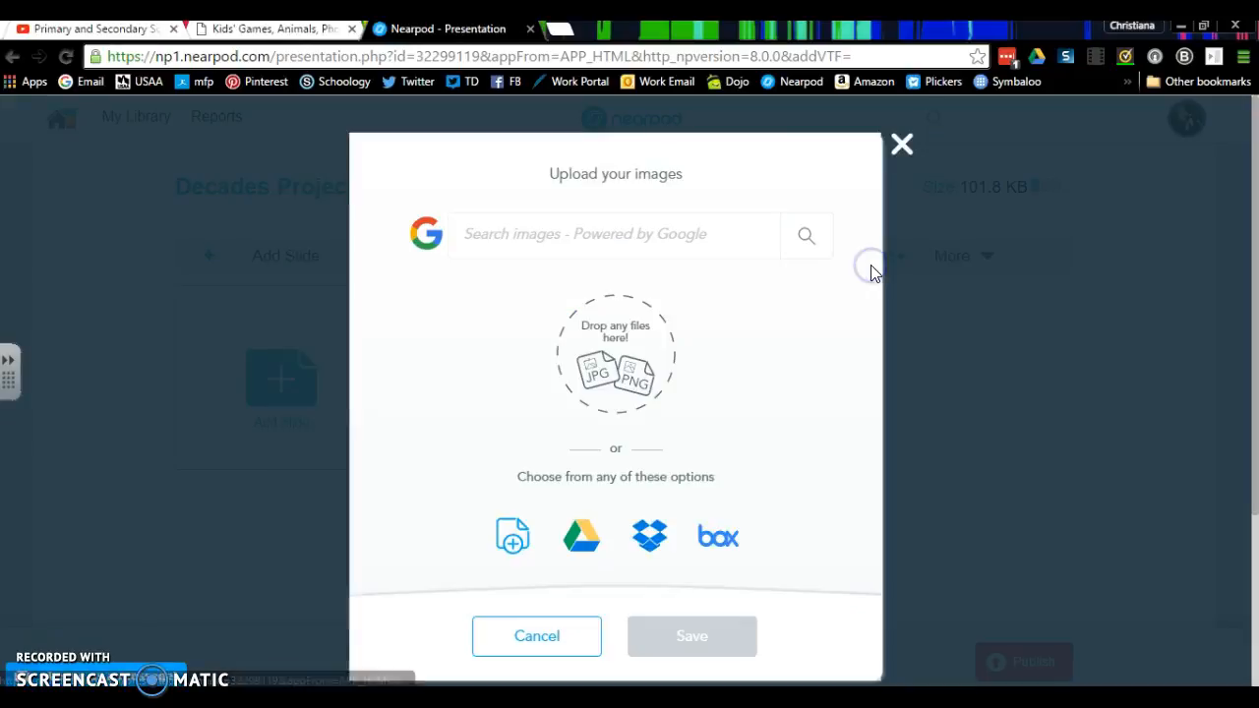
pyautogui.click(512, 536)
pyautogui.moveTo(608, 186); pyautogui.dragTo(610, 242)
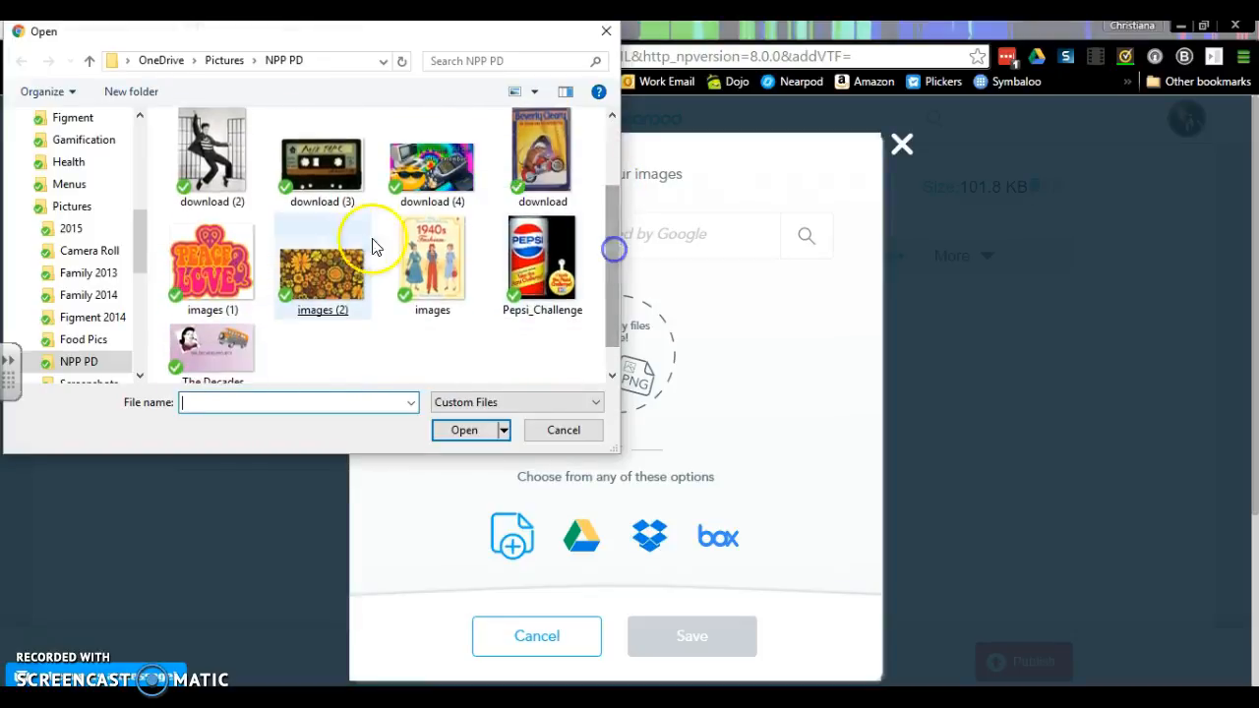
pyautogui.doubleClick(346, 280)
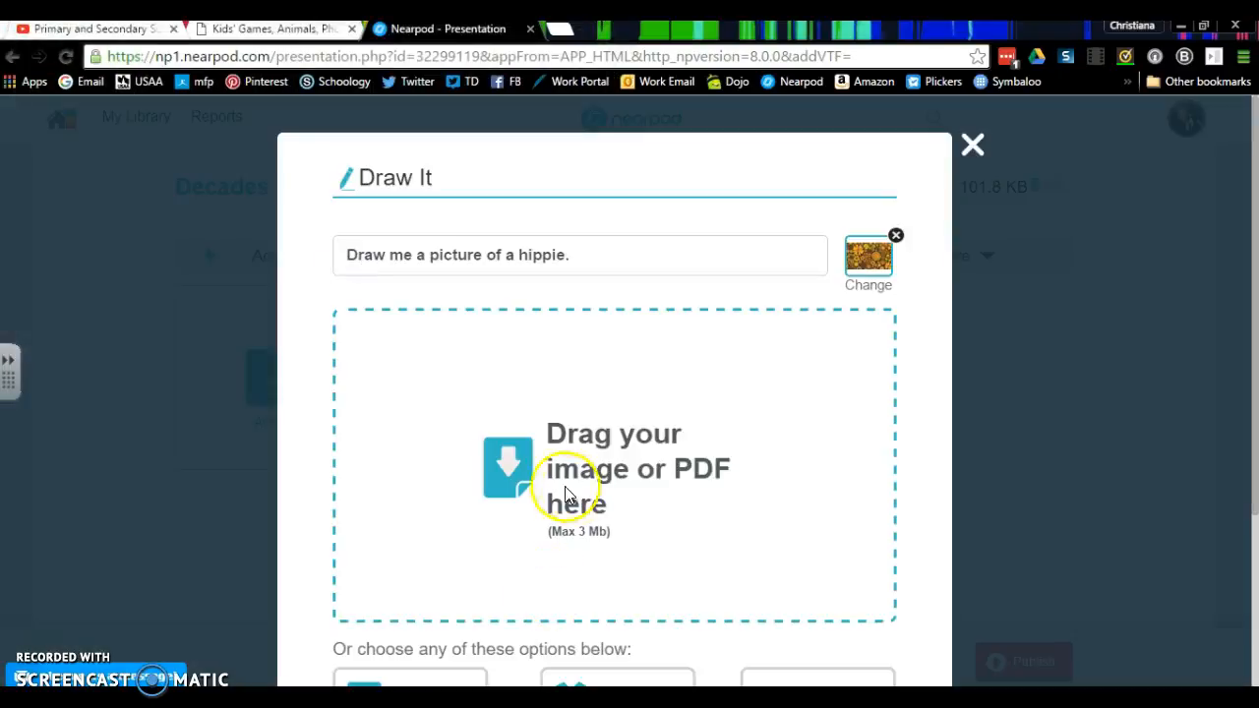
# - Use the crayon border file birthday-clip-art-borders-and-frames-circus-page-border-5 as the drawing canvas background and save the Draw It activity
pyautogui.scroll(-2, 865, 458)
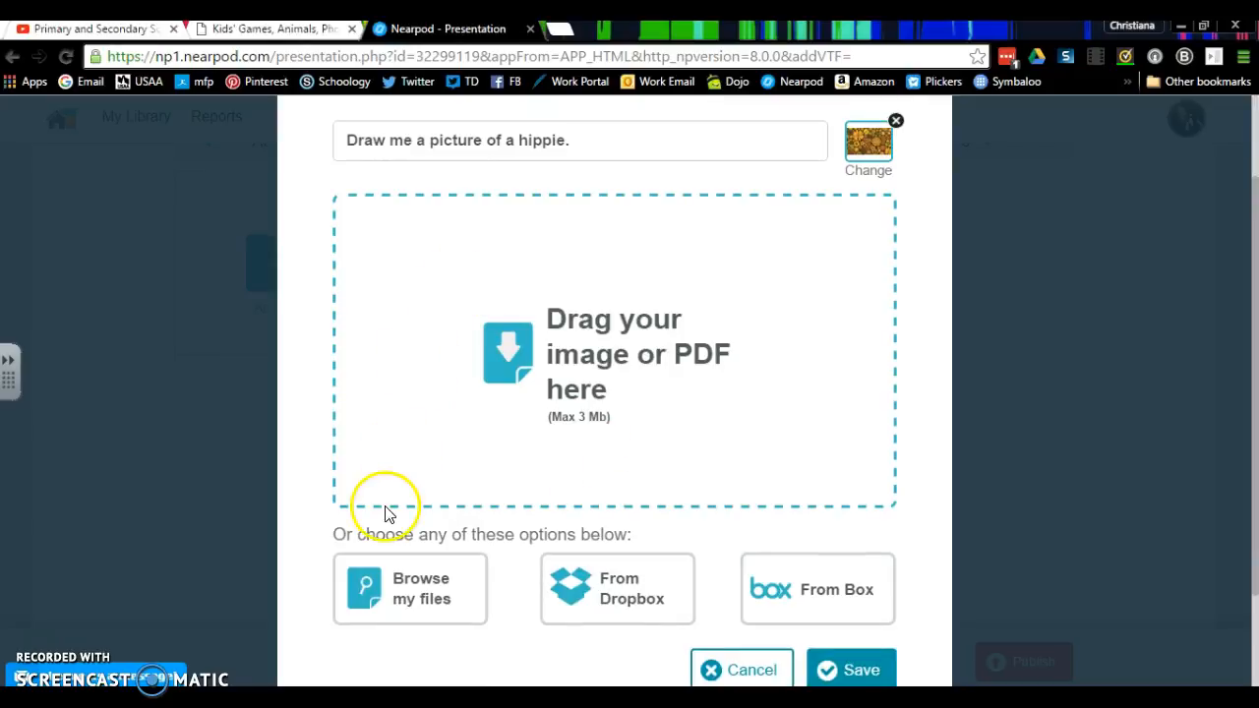
pyautogui.click(407, 612)
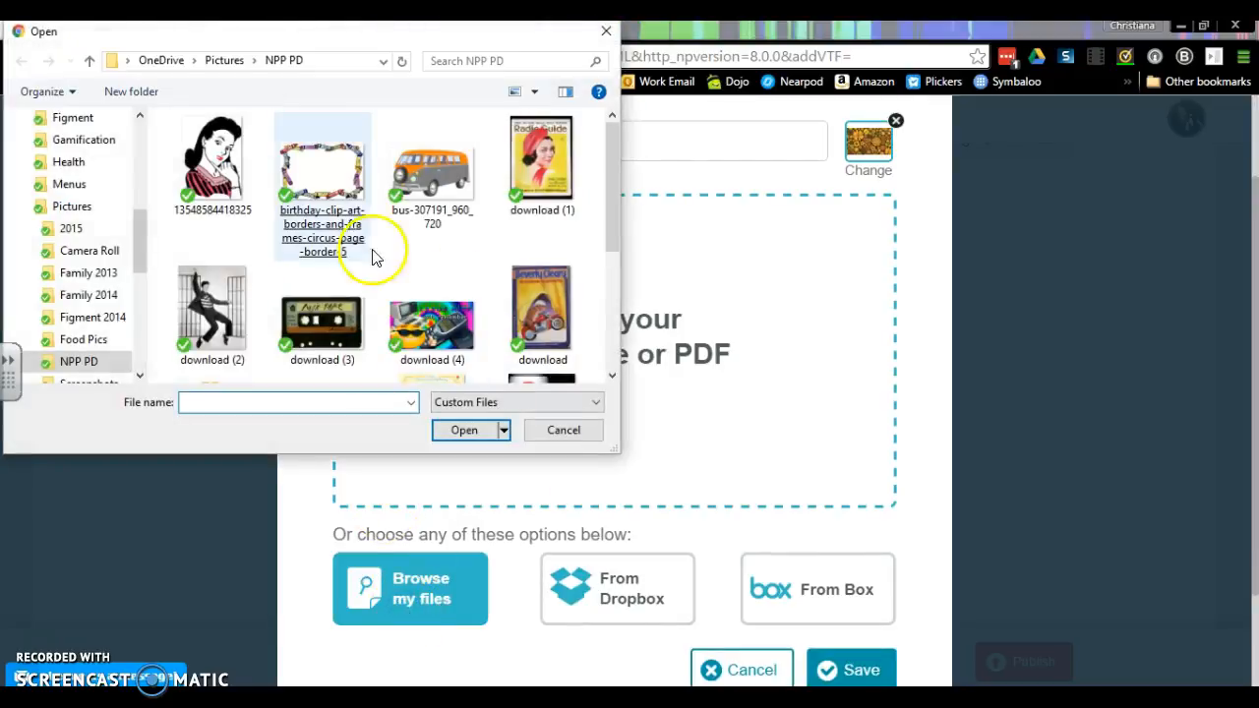
pyautogui.doubleClick(366, 241)
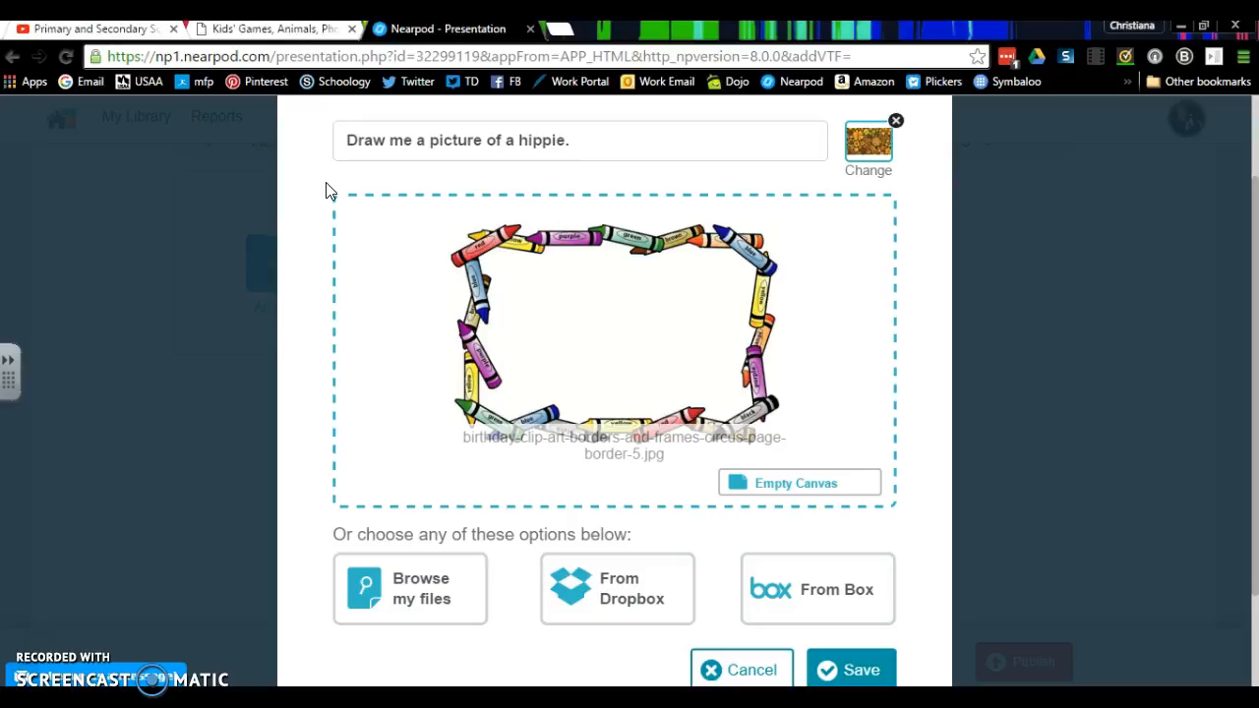
pyautogui.click(860, 672)
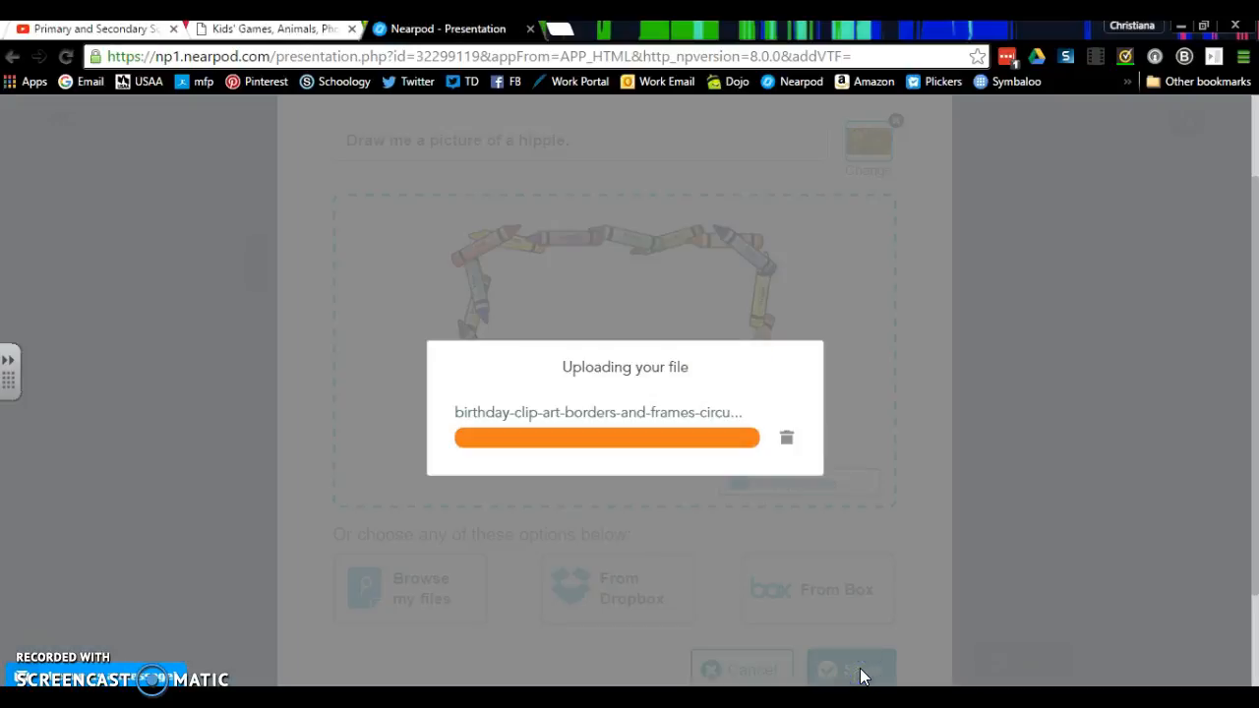
pyautogui.click(730, 370)
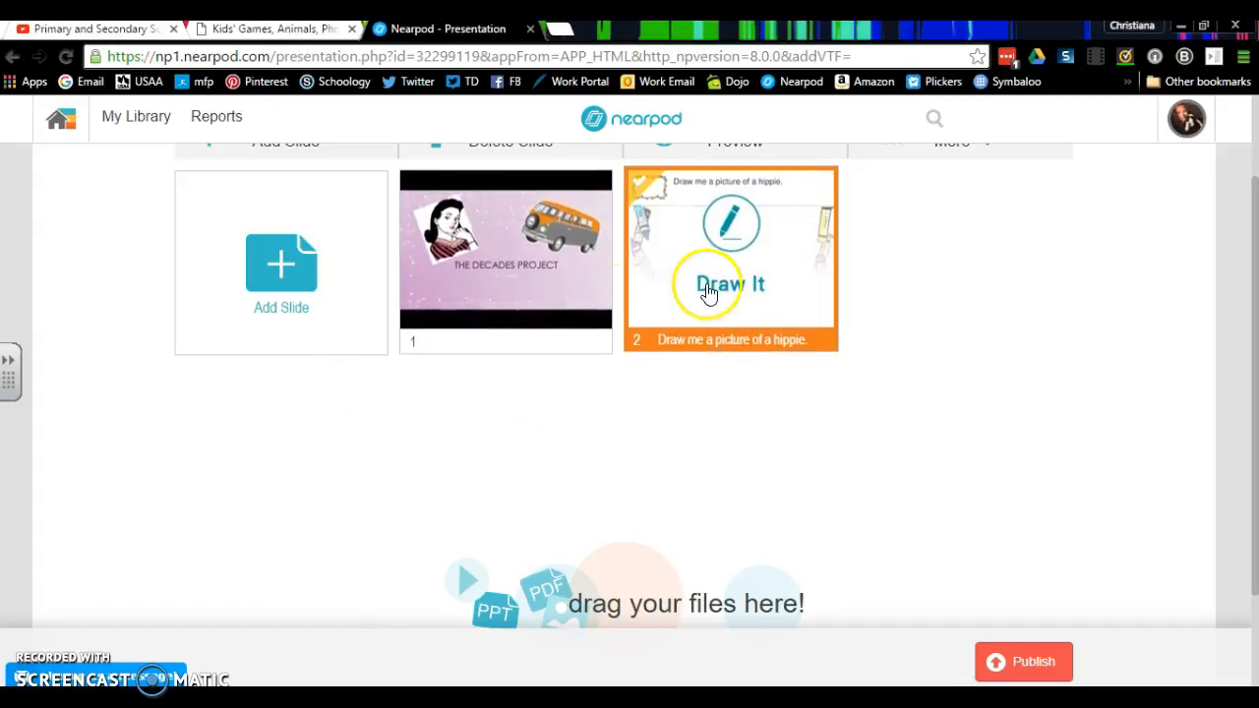
pyautogui.click(528, 305)
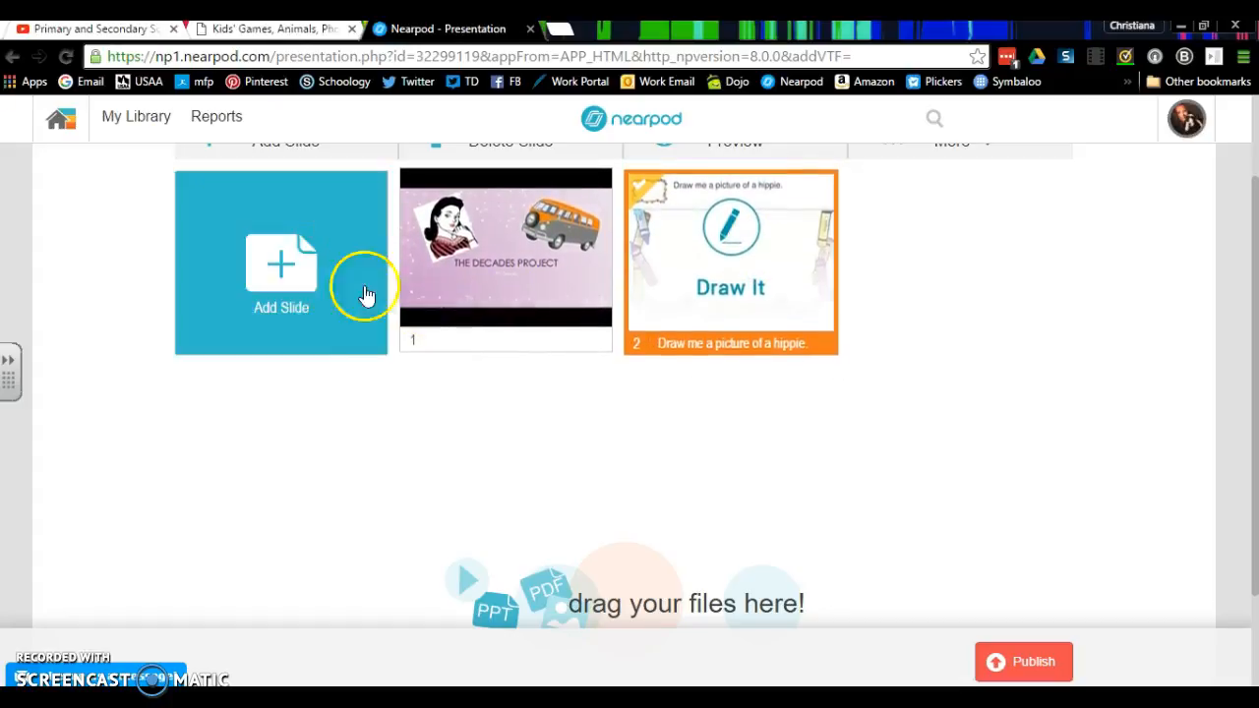
# - Add an open ended question activity asking "Tell me something that you know about the 1980's."
pyautogui.click(285, 270)
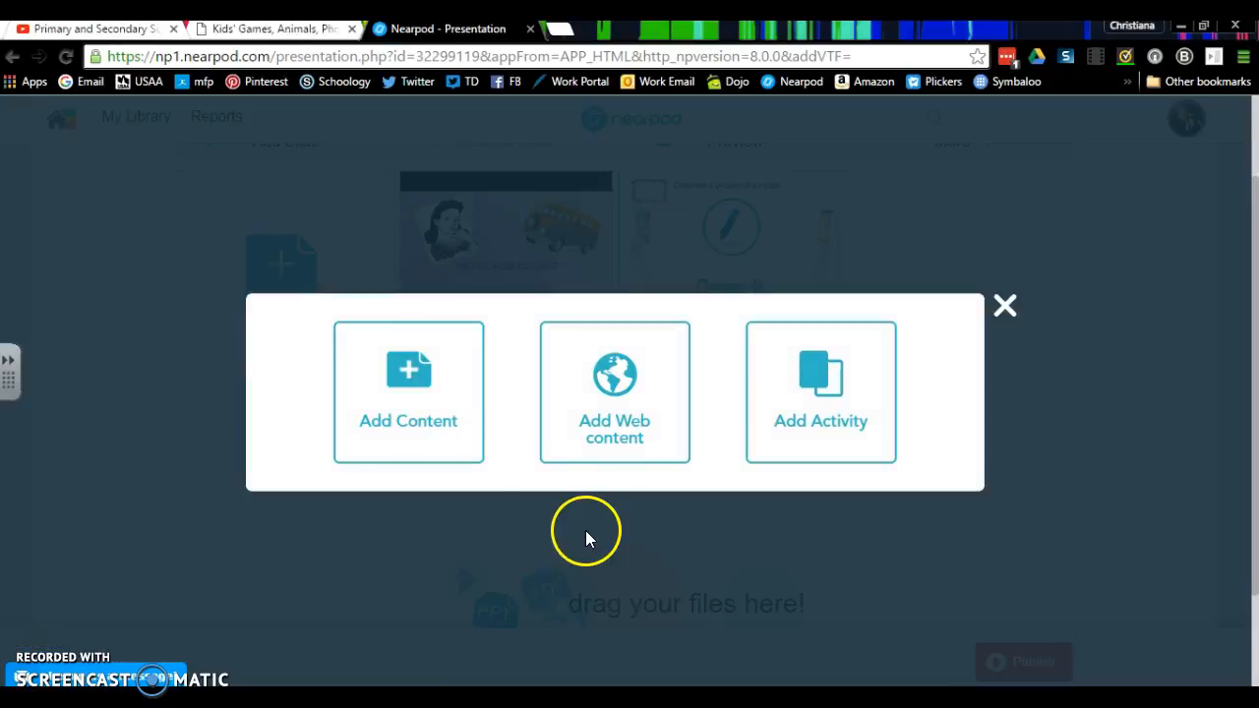
pyautogui.click(822, 425)
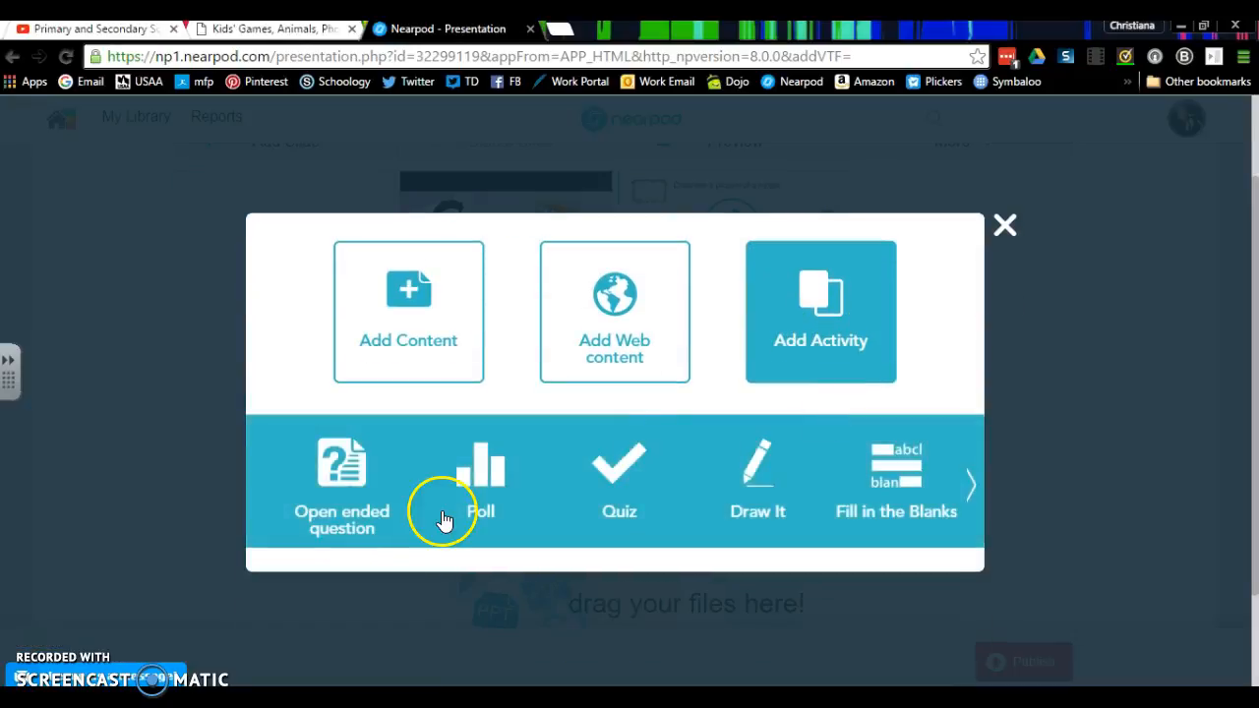
pyautogui.click(331, 480)
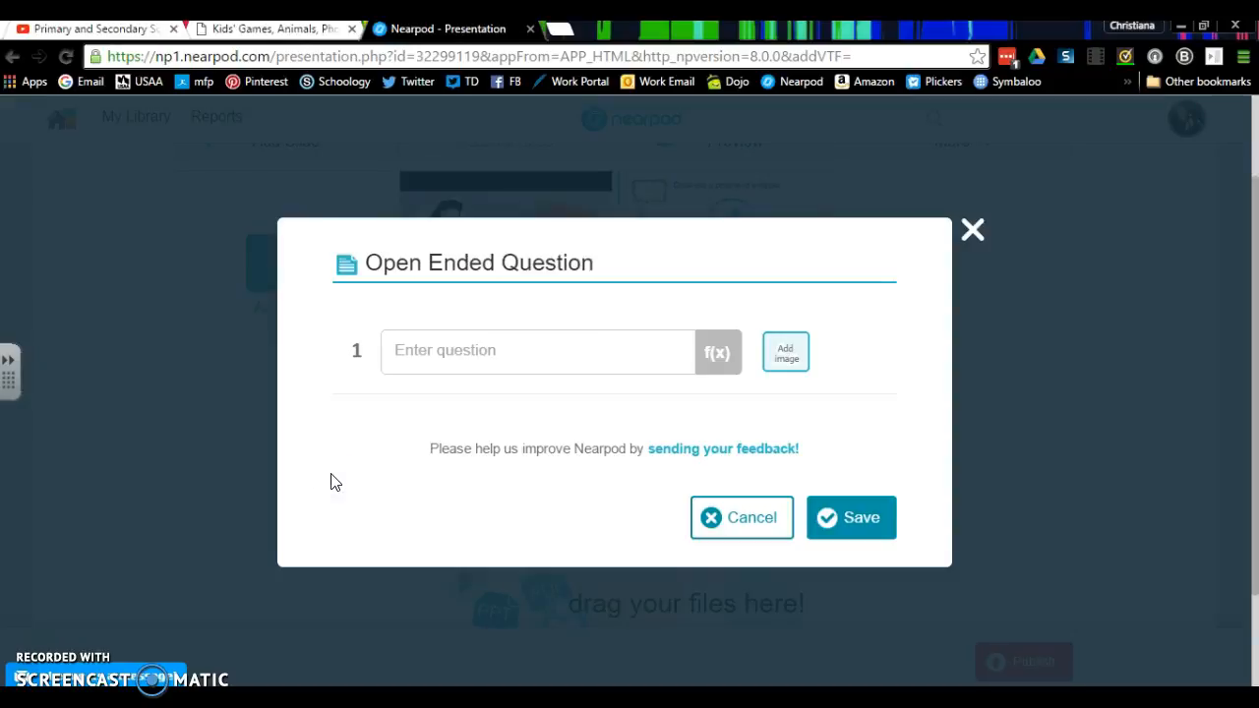
pyautogui.click(576, 349)
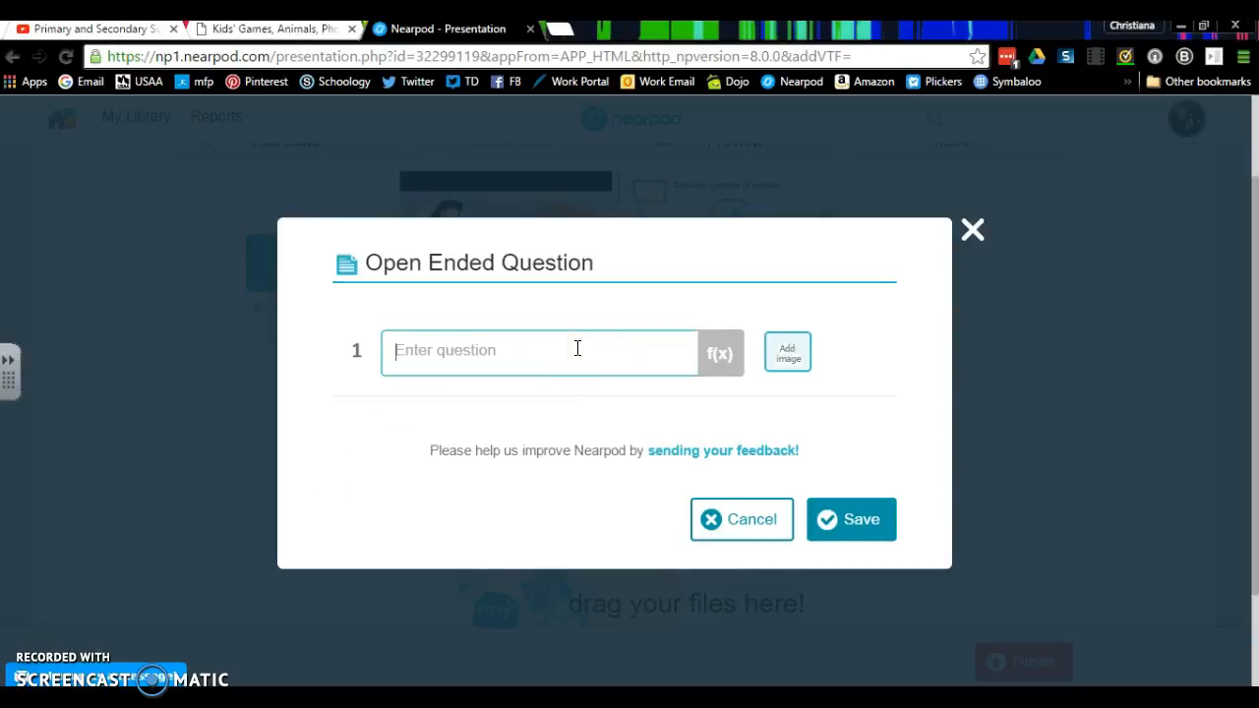
pyautogui.write('Tel')
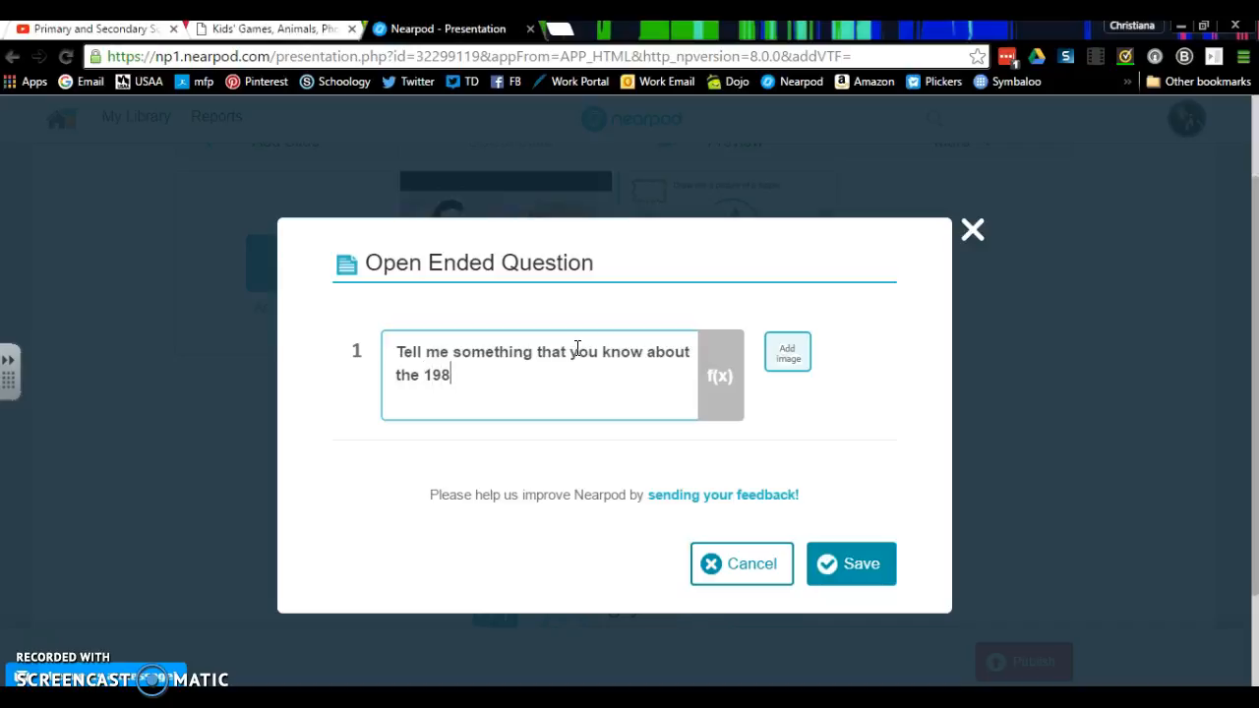
# - Attach the Pepsi_Challenge image from the computer to the open ended question and save the activity
pyautogui.click(784, 356)
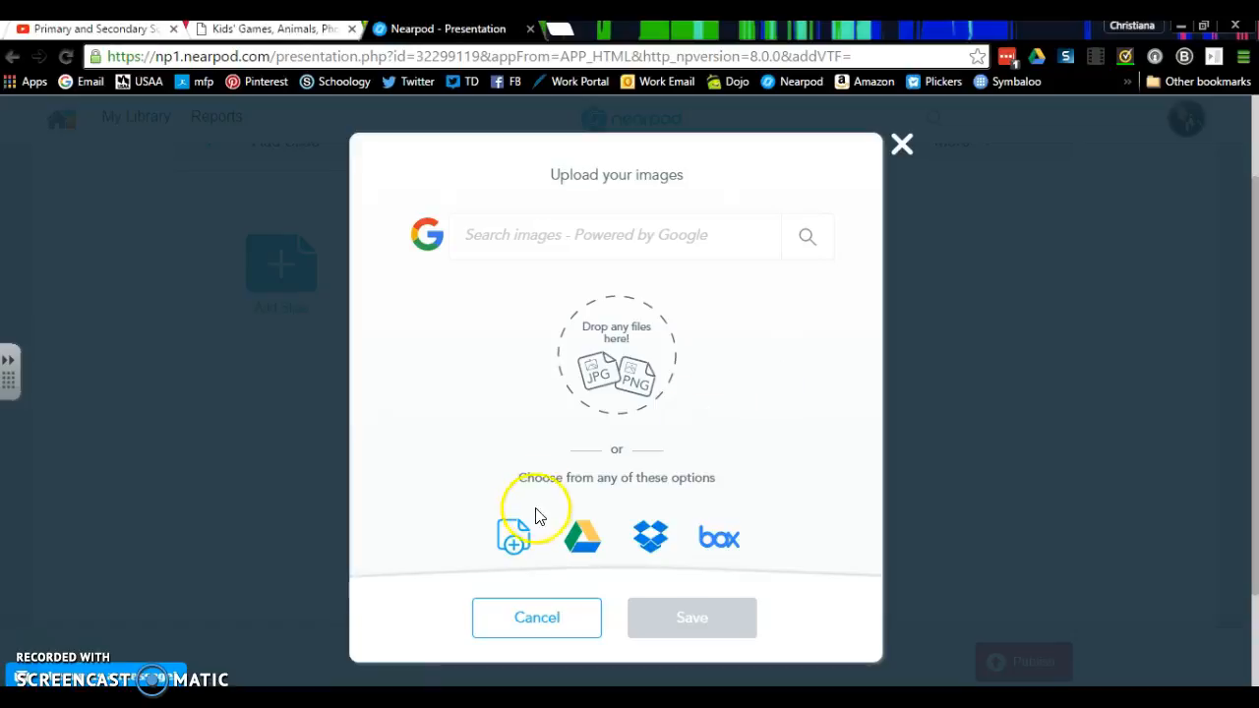
pyautogui.click(514, 540)
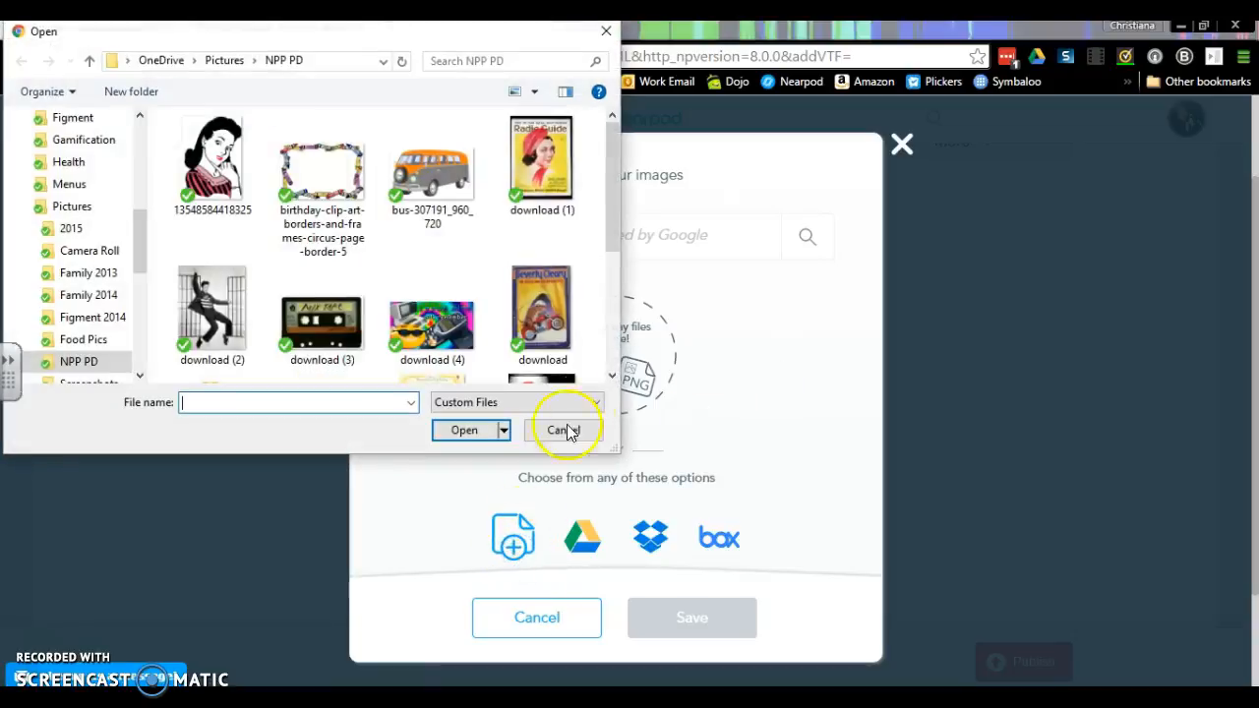
pyautogui.click(611, 375)
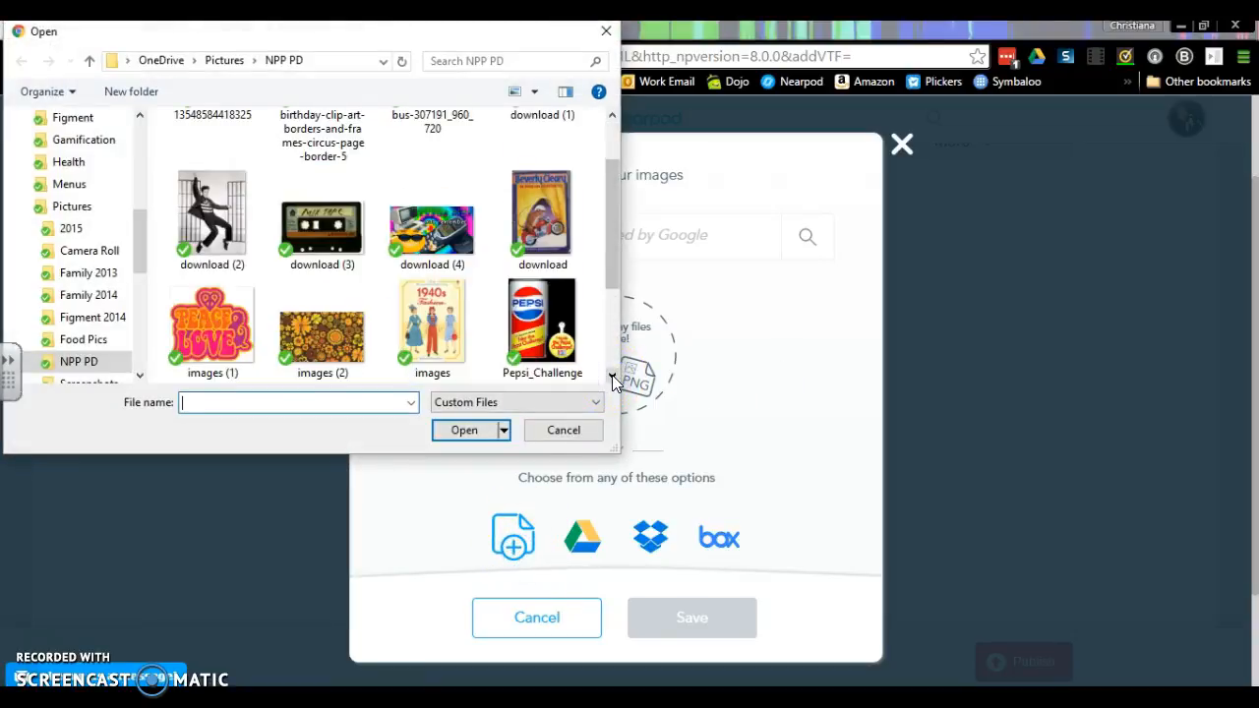
pyautogui.doubleClick(541, 324)
pyautogui.click(865, 551)
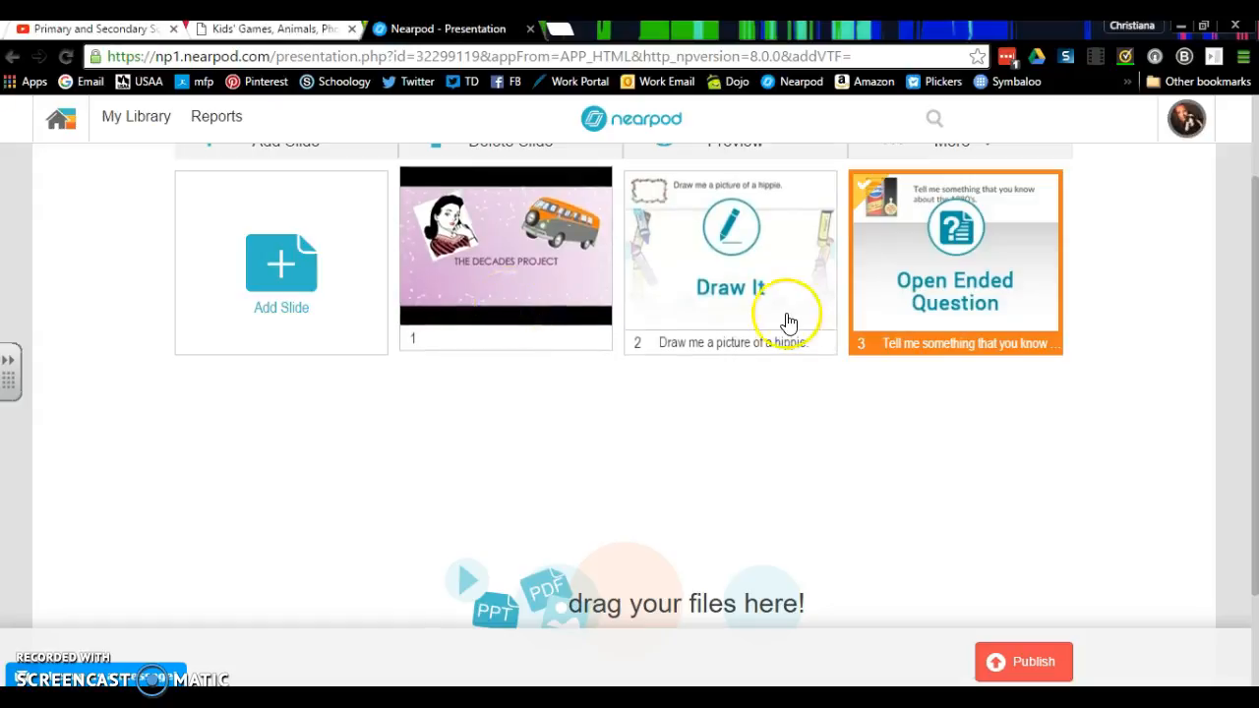
# - Start a new video content slide and search YouTube for "primary and secondary sources"
pyautogui.click(387, 344)
pyautogui.click(452, 443)
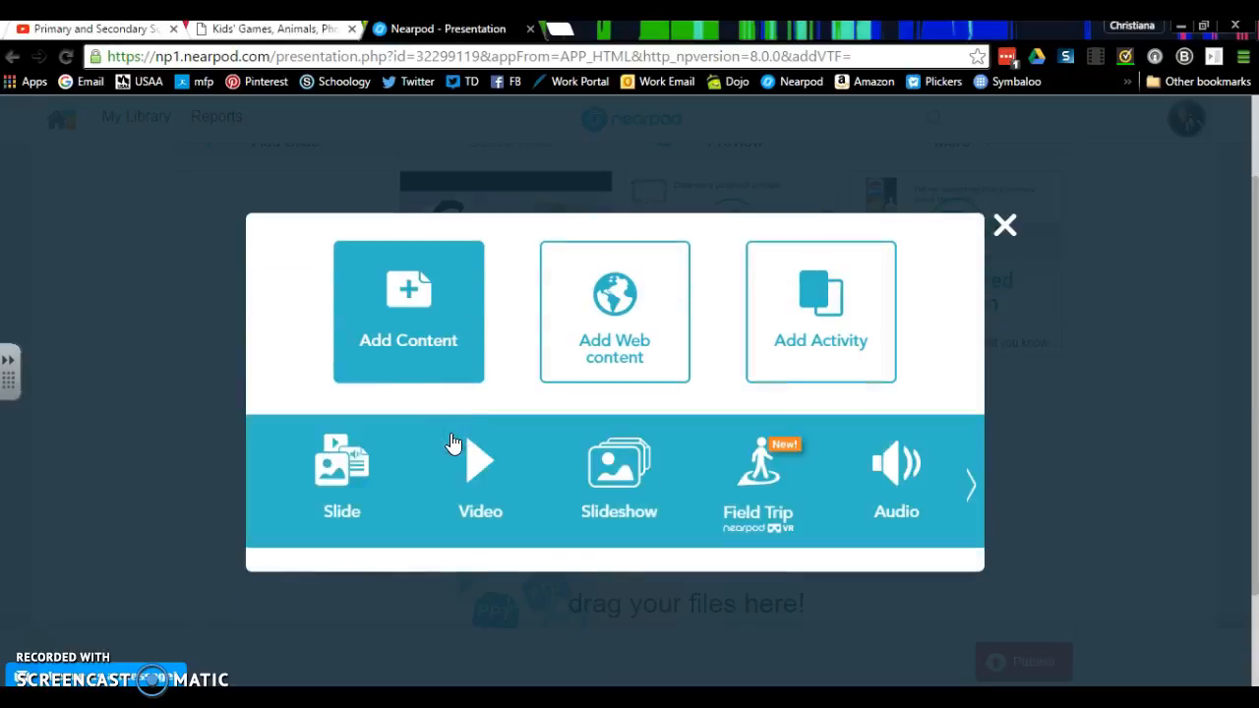
pyautogui.click(482, 462)
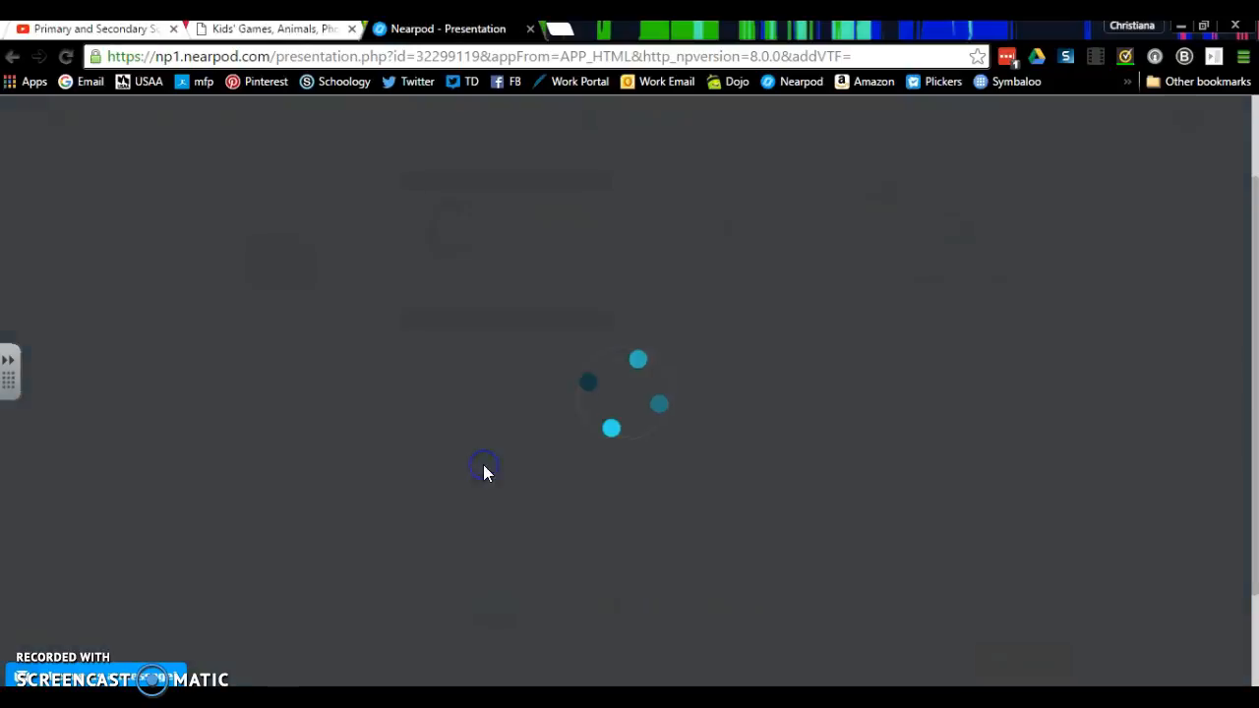
pyautogui.click(736, 310)
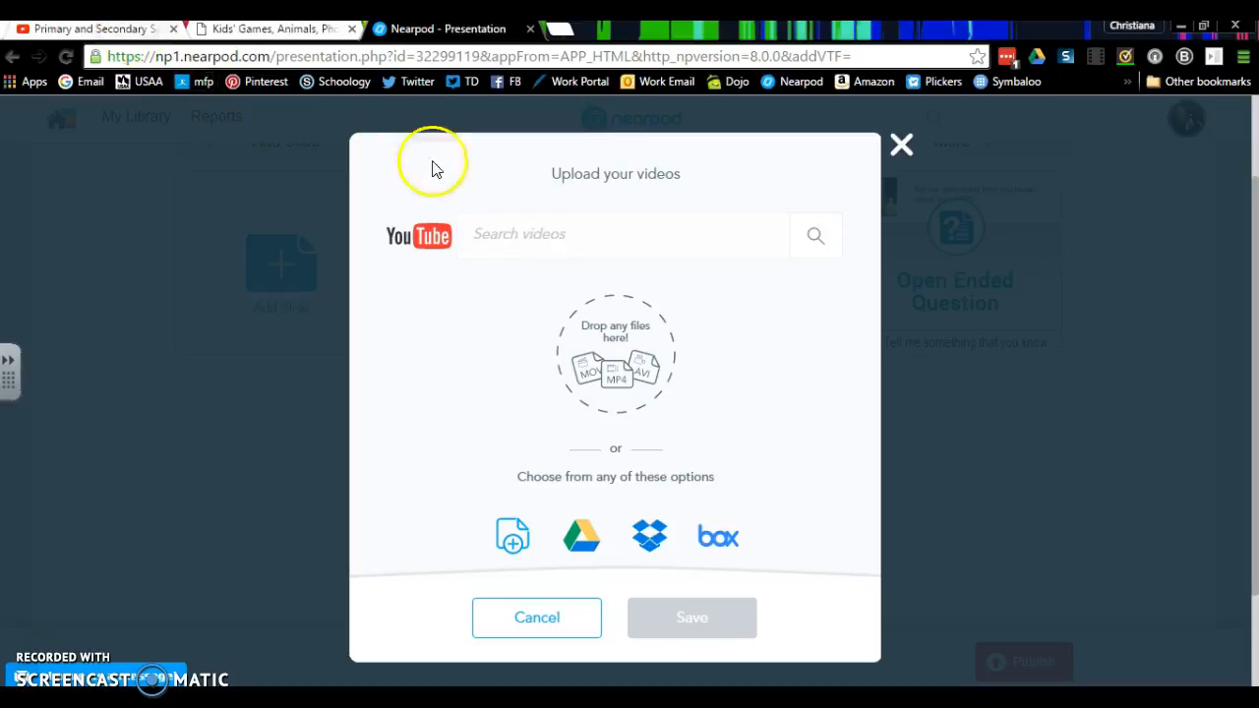
pyautogui.click(472, 236)
pyautogui.write('primary and secondary sources')
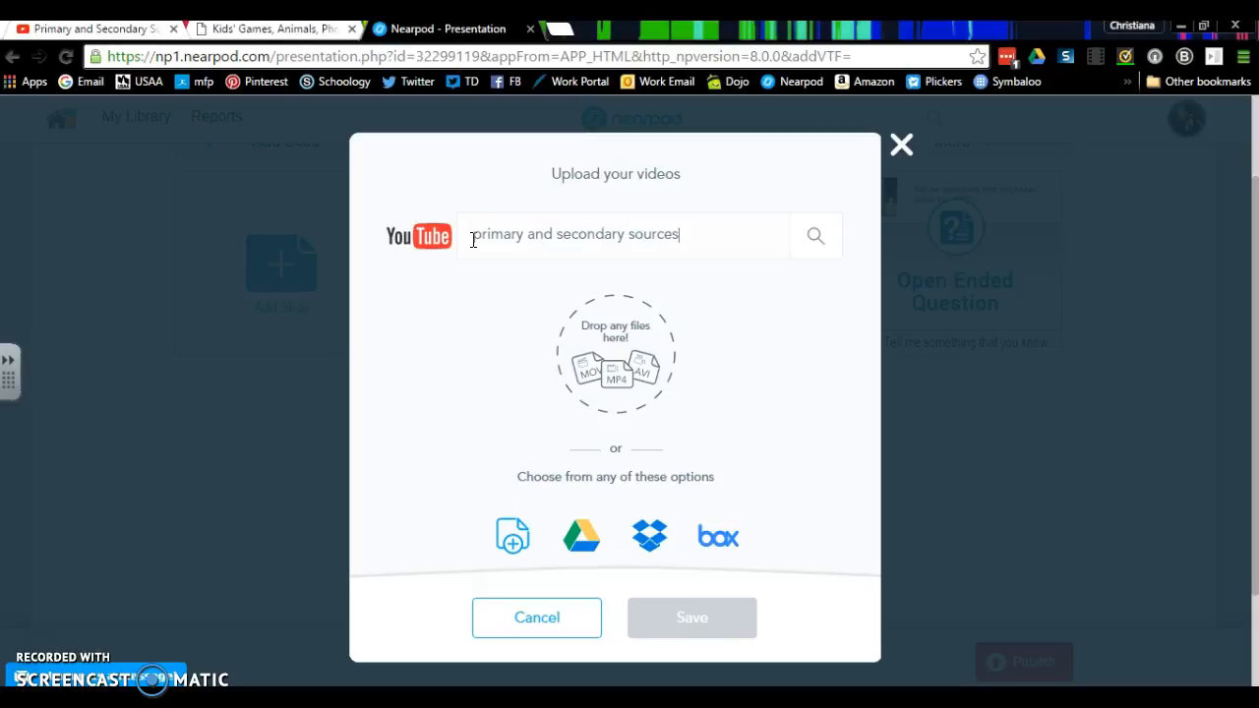
pyautogui.press('Return')
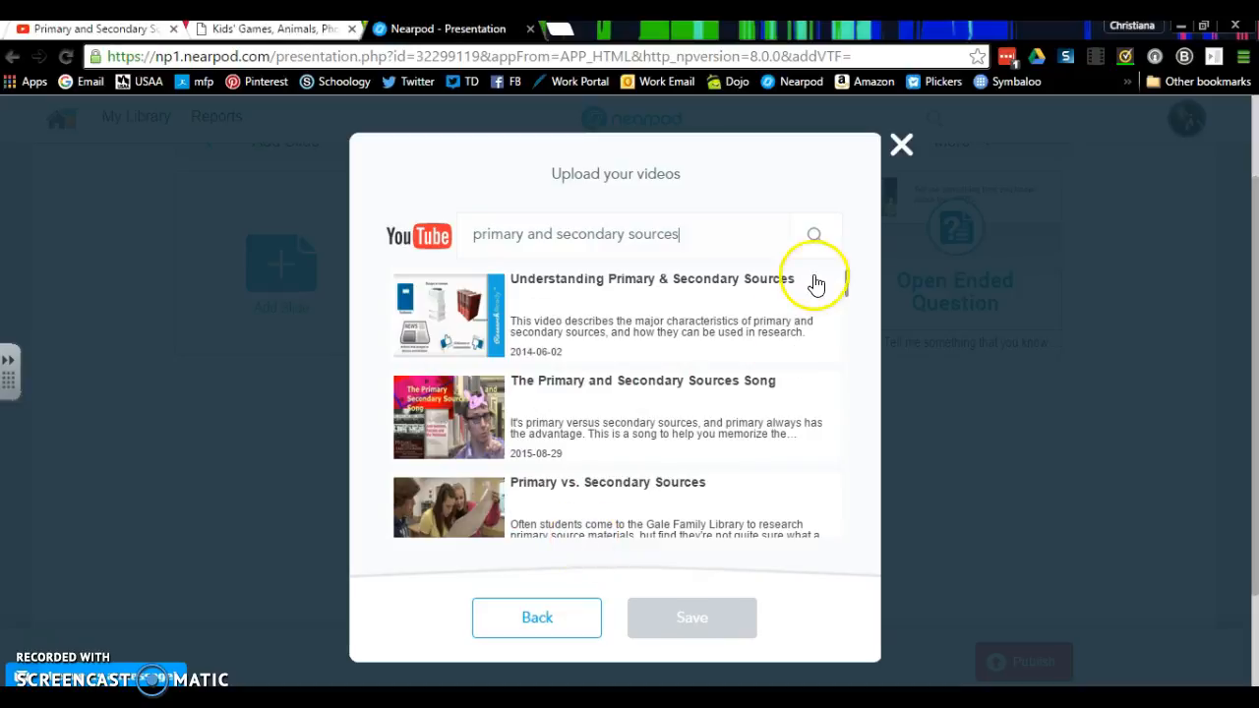
# - Browse the video results and refine the search to "primary and secondary sources powtoons"
pyautogui.moveTo(846, 286); pyautogui.dragTo(849, 427)
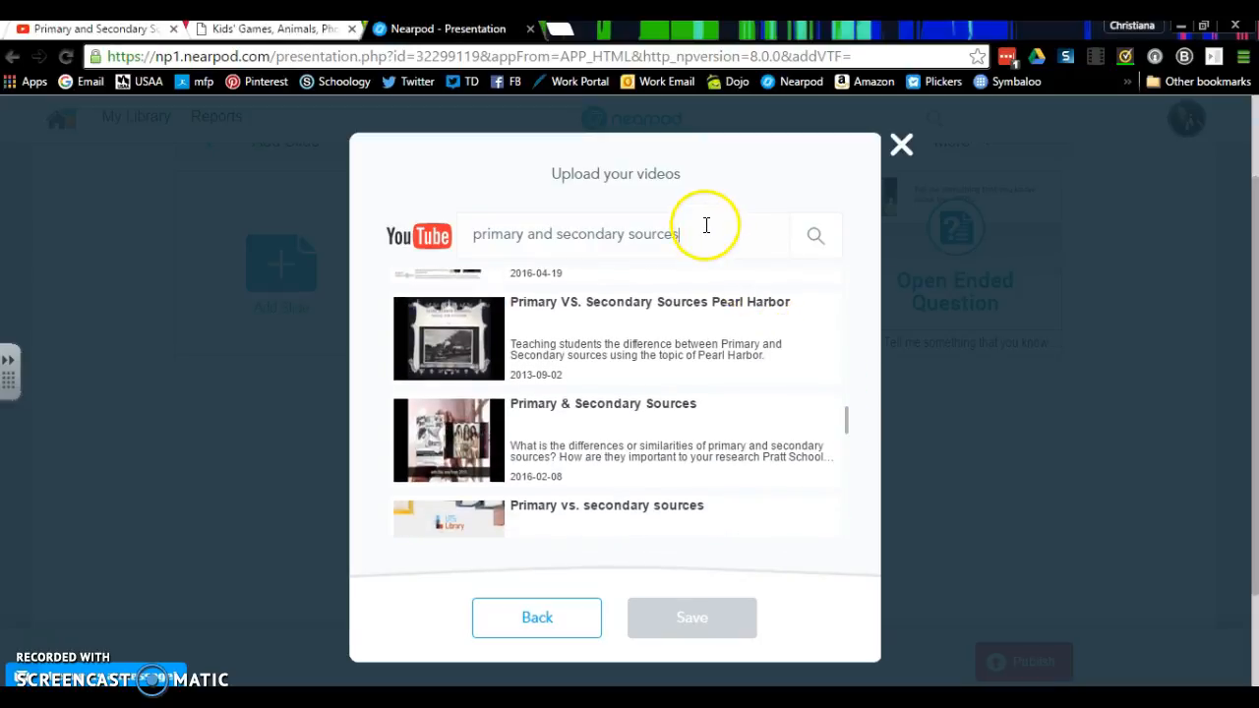
pyautogui.write('powt')
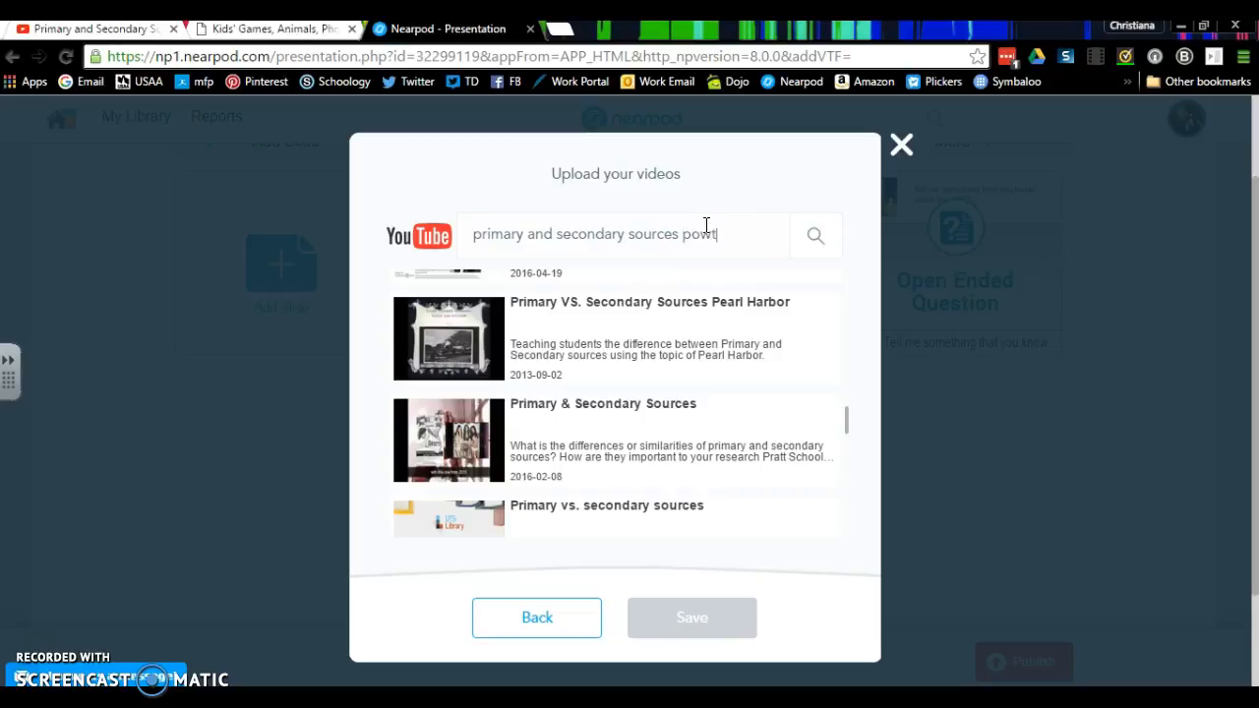
pyautogui.write('oons')
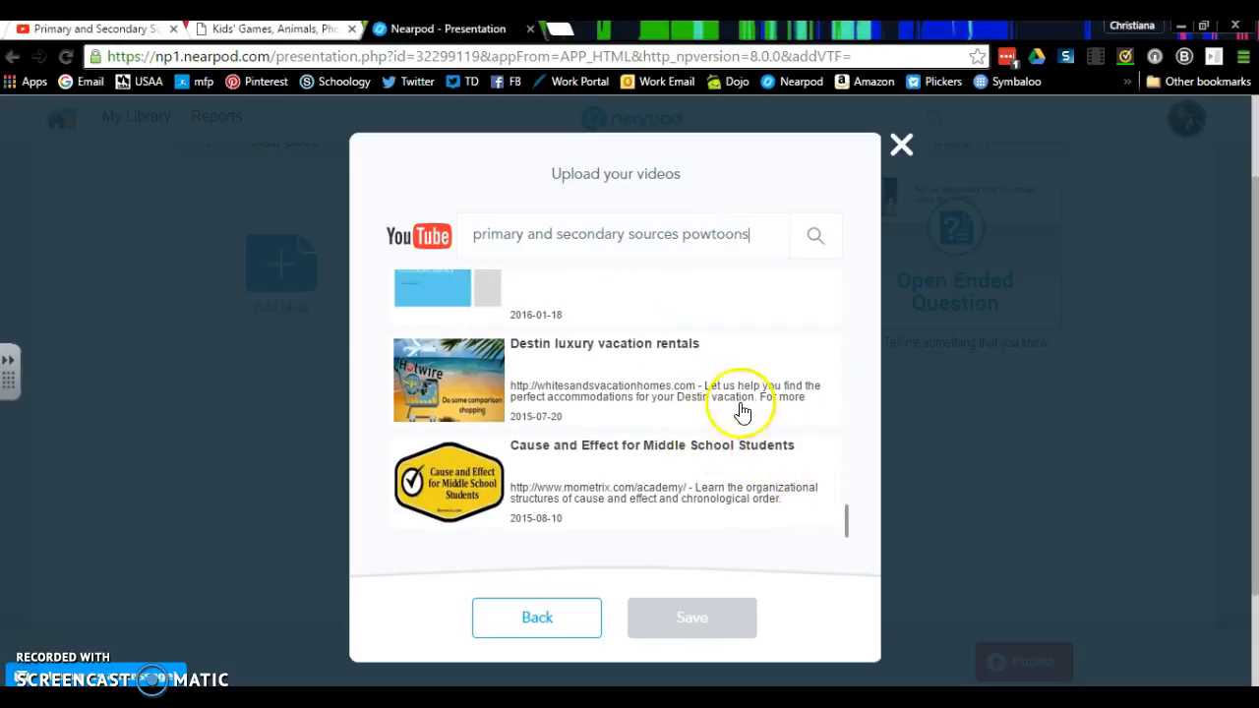
pyautogui.moveTo(844, 521); pyautogui.dragTo(893, 122)
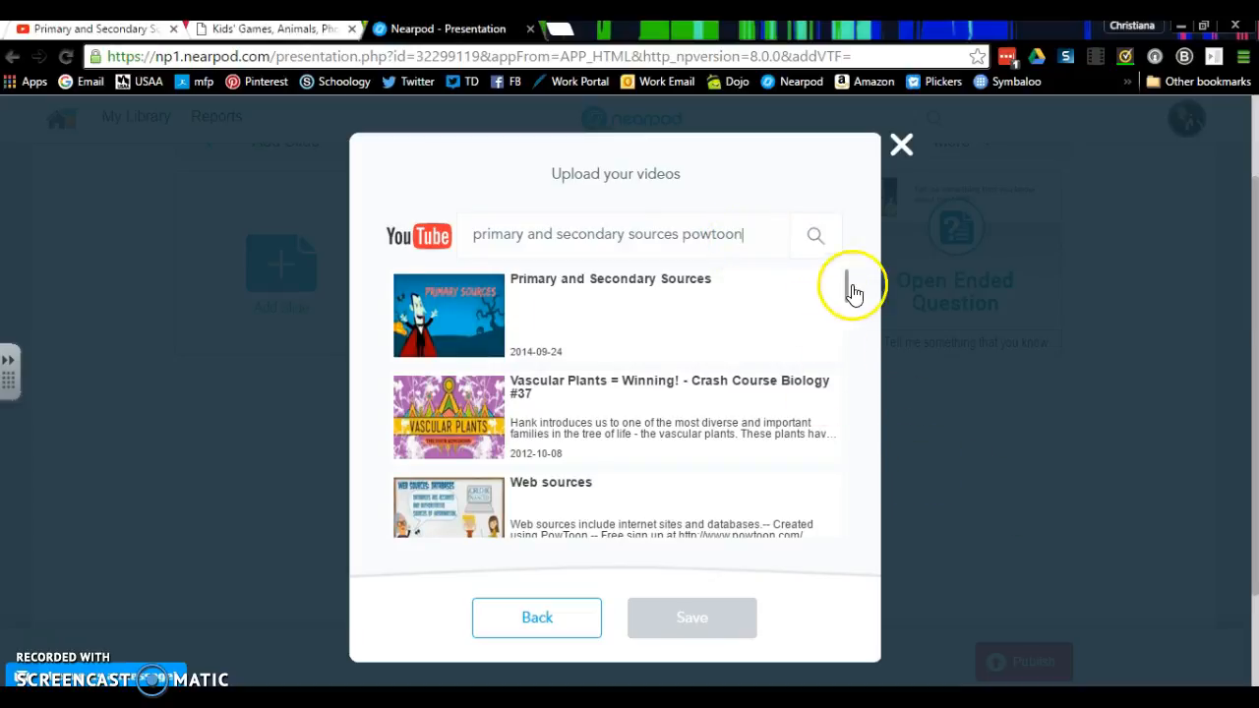
# - Search for "primary and secondary sources for kids" and save the video "The Primary and Secondary Sources Song" to the presentation
pyautogui.click(745, 234)
pyautogui.press('BackSpace')
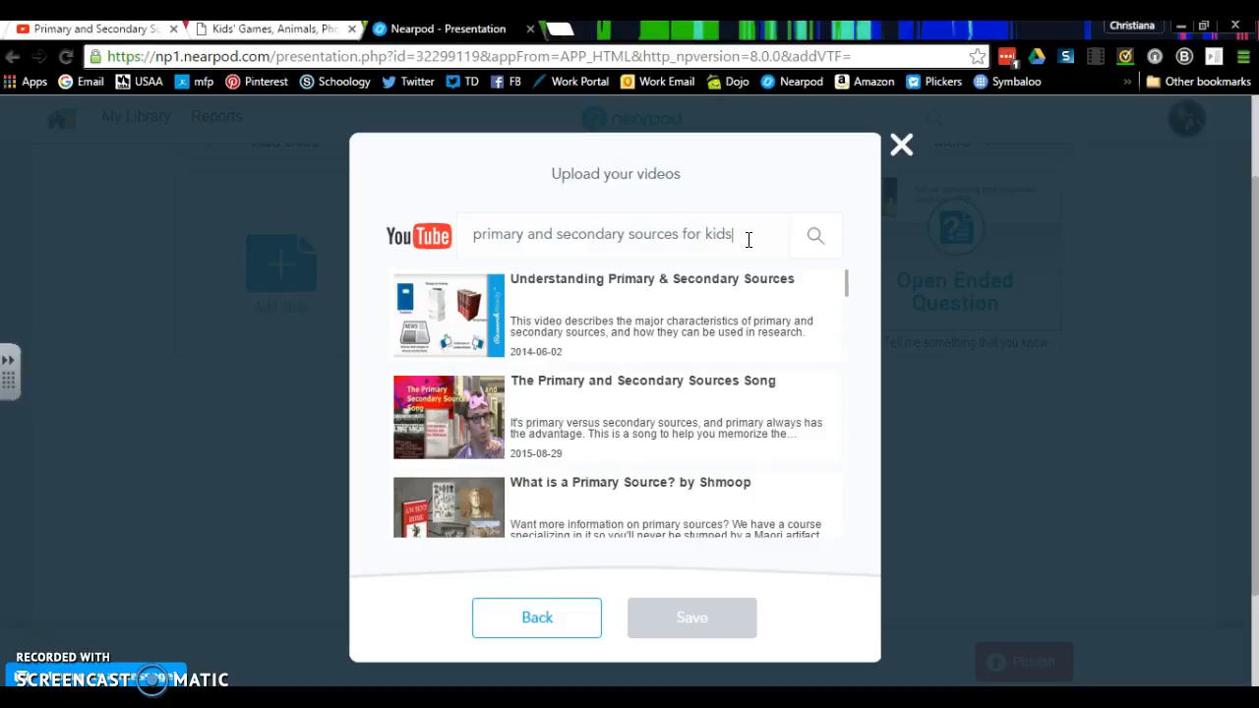
pyautogui.click(703, 399)
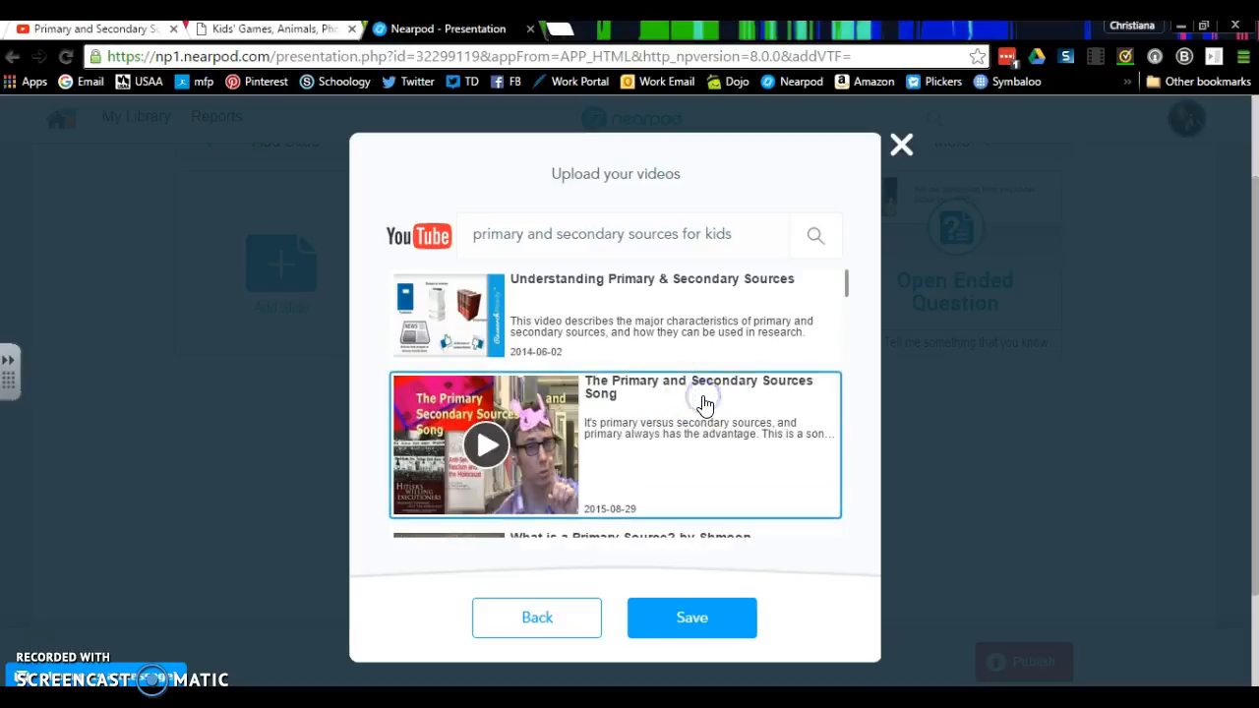
pyautogui.click(693, 619)
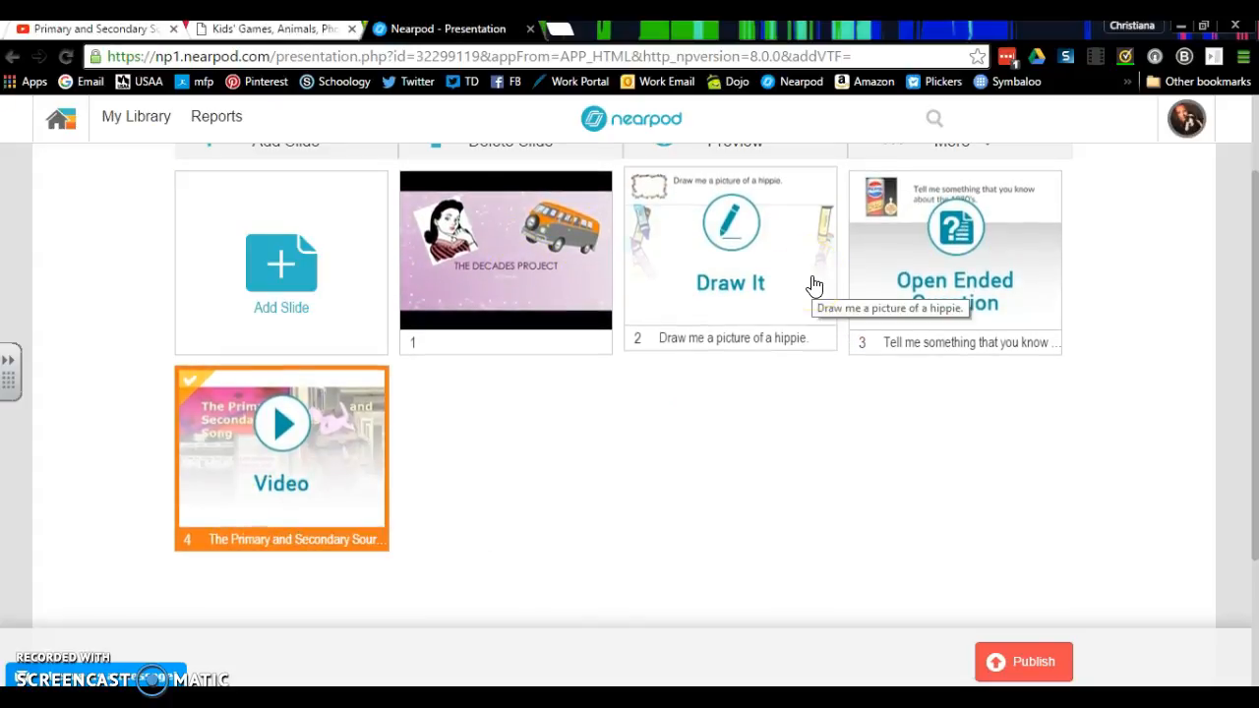
# - Add a new slideshow to the presentation and start choosing images from the computer
pyautogui.click(271, 265)
pyautogui.click(403, 392)
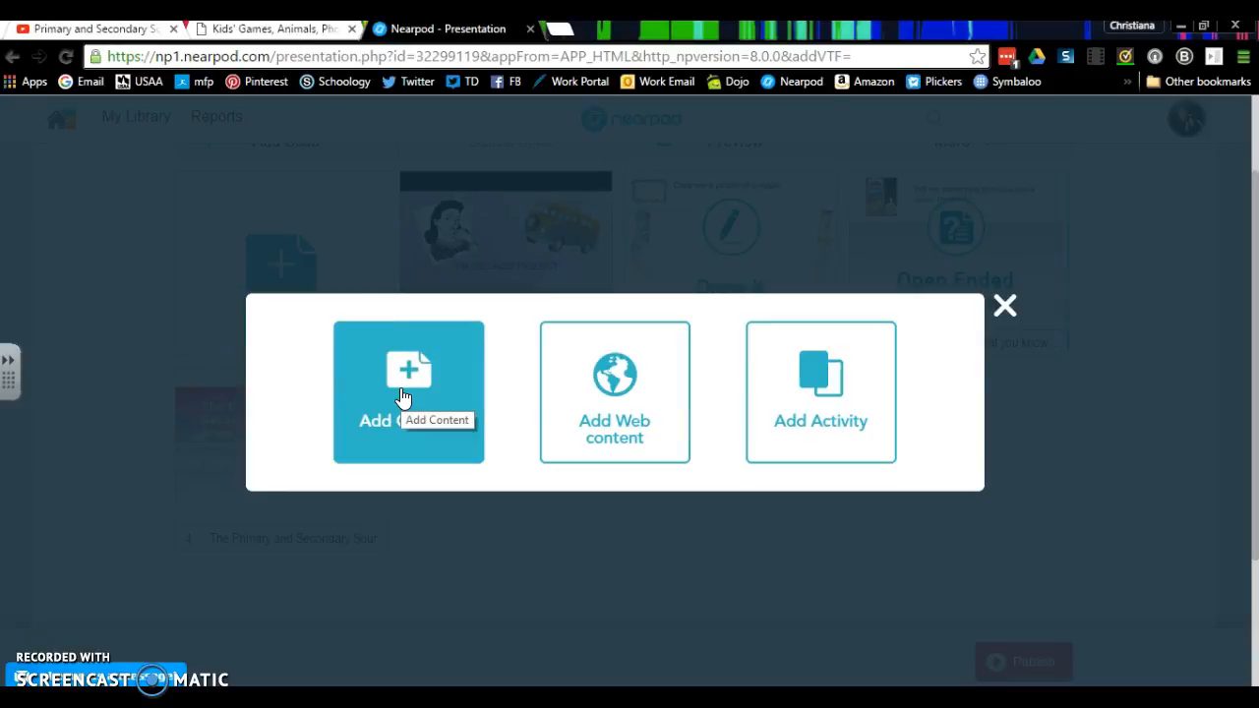
pyautogui.click(401, 395)
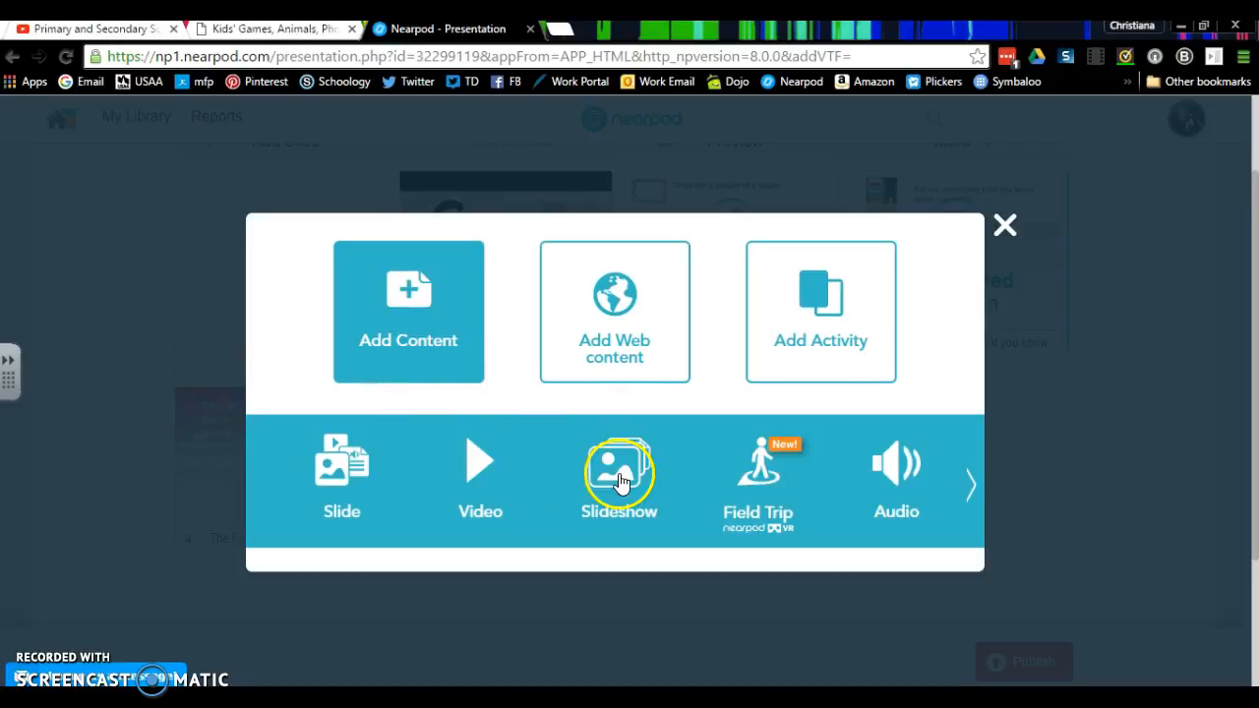
pyautogui.click(620, 481)
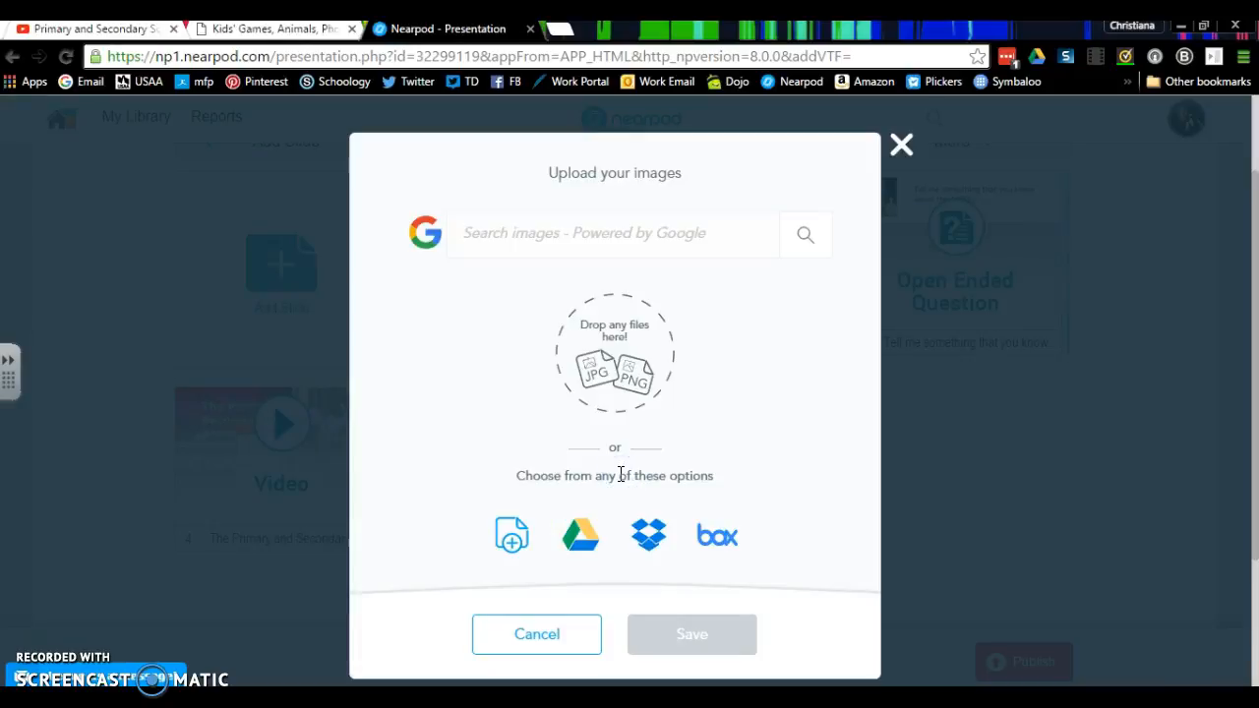
pyautogui.click(509, 536)
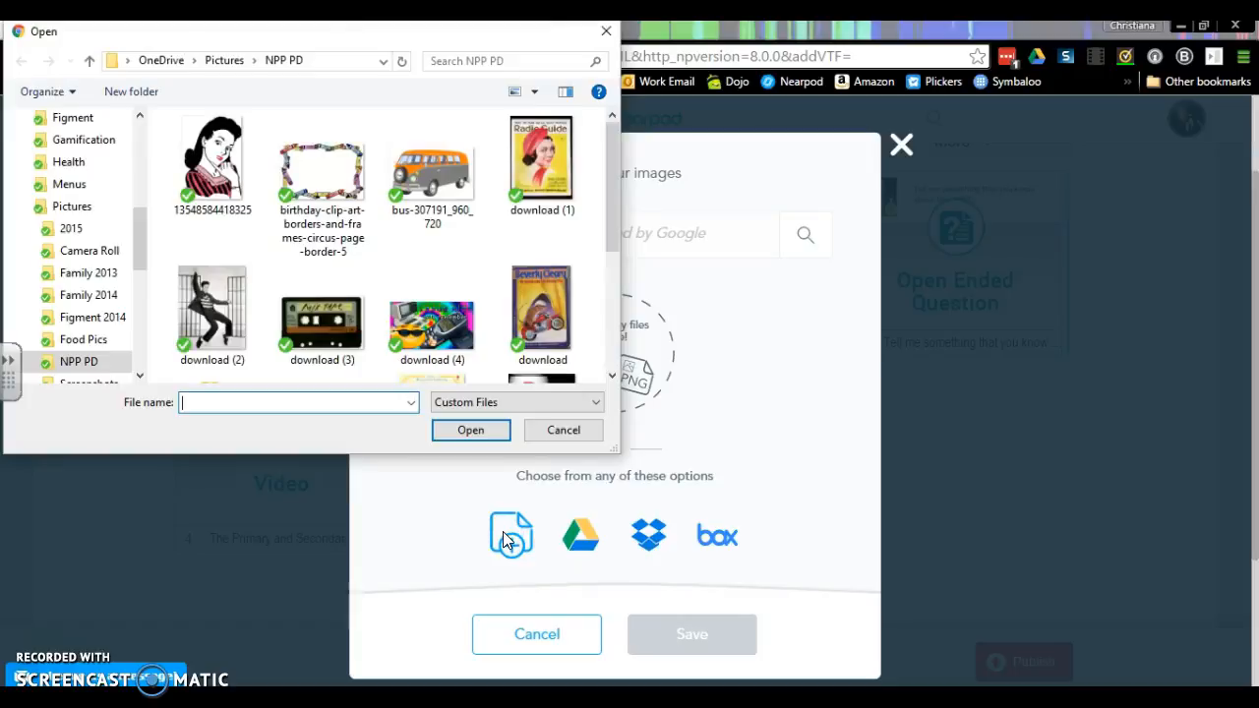
# - Look through the NPP PD folder, the Quick access lists and the Downloads folder for the slideshow files
pyautogui.moveTo(611, 176); pyautogui.dragTo(631, 106)
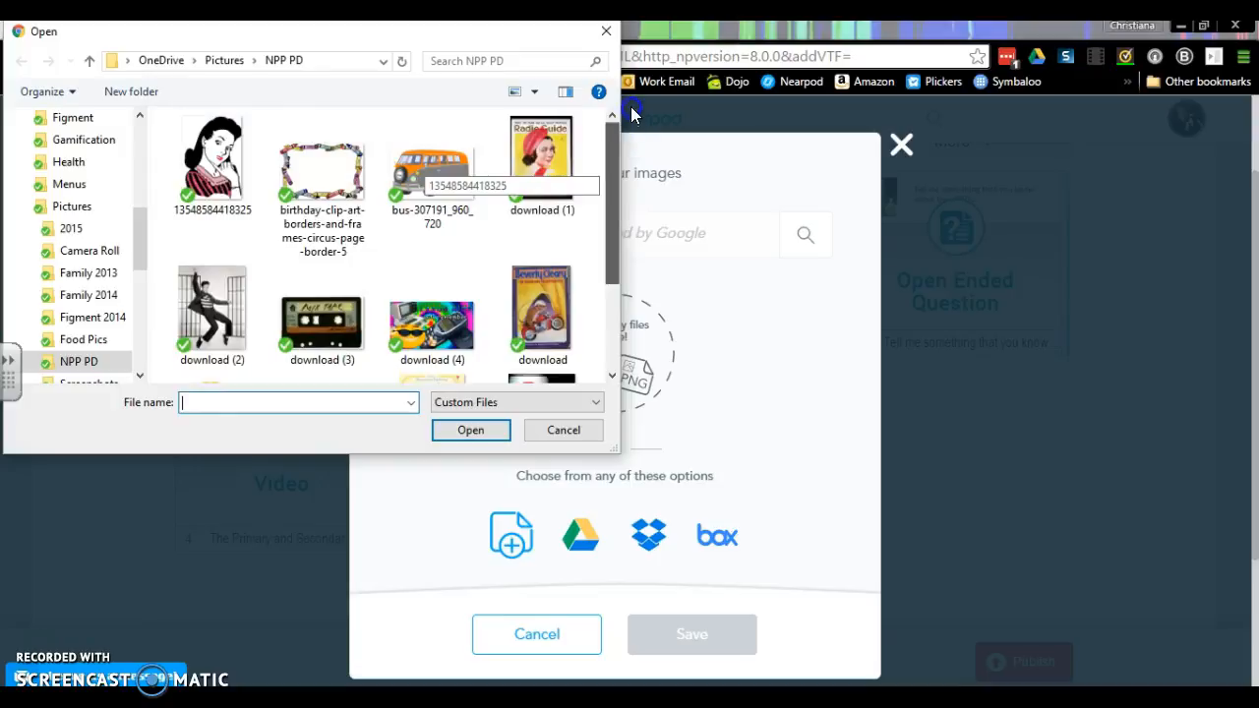
pyautogui.click(143, 145)
pyautogui.click(103, 128)
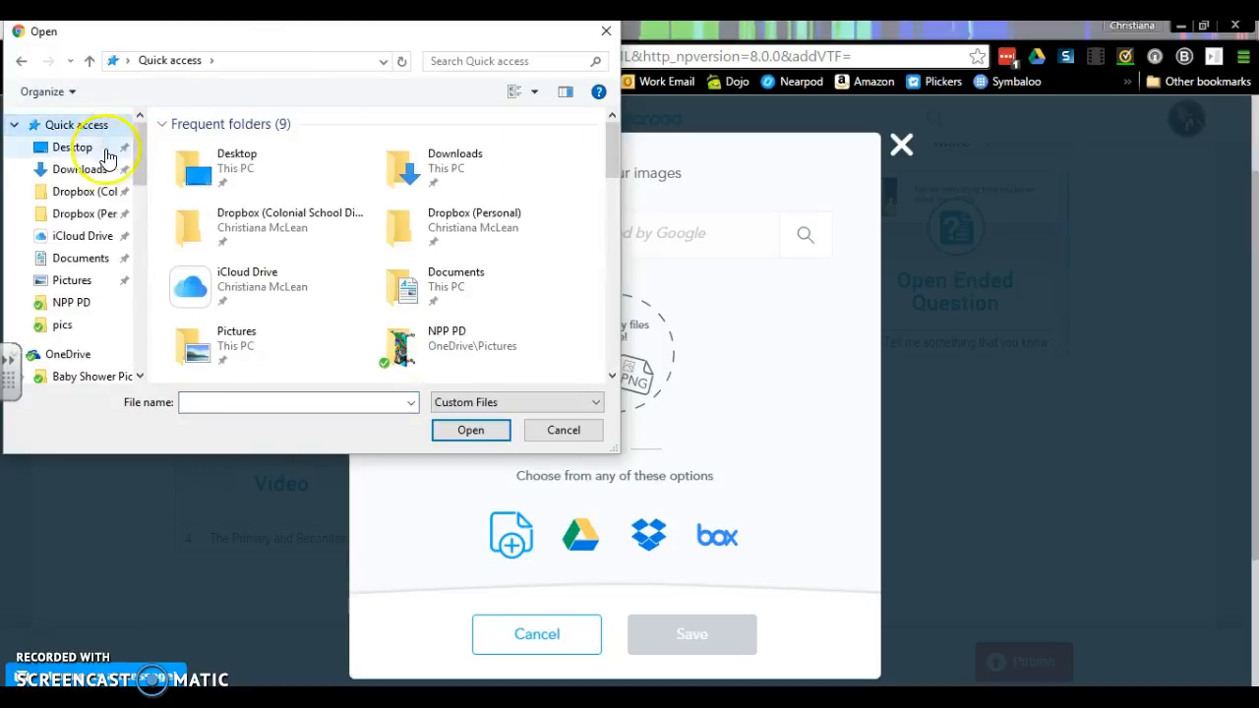
pyautogui.moveTo(616, 166); pyautogui.dragTo(619, 214)
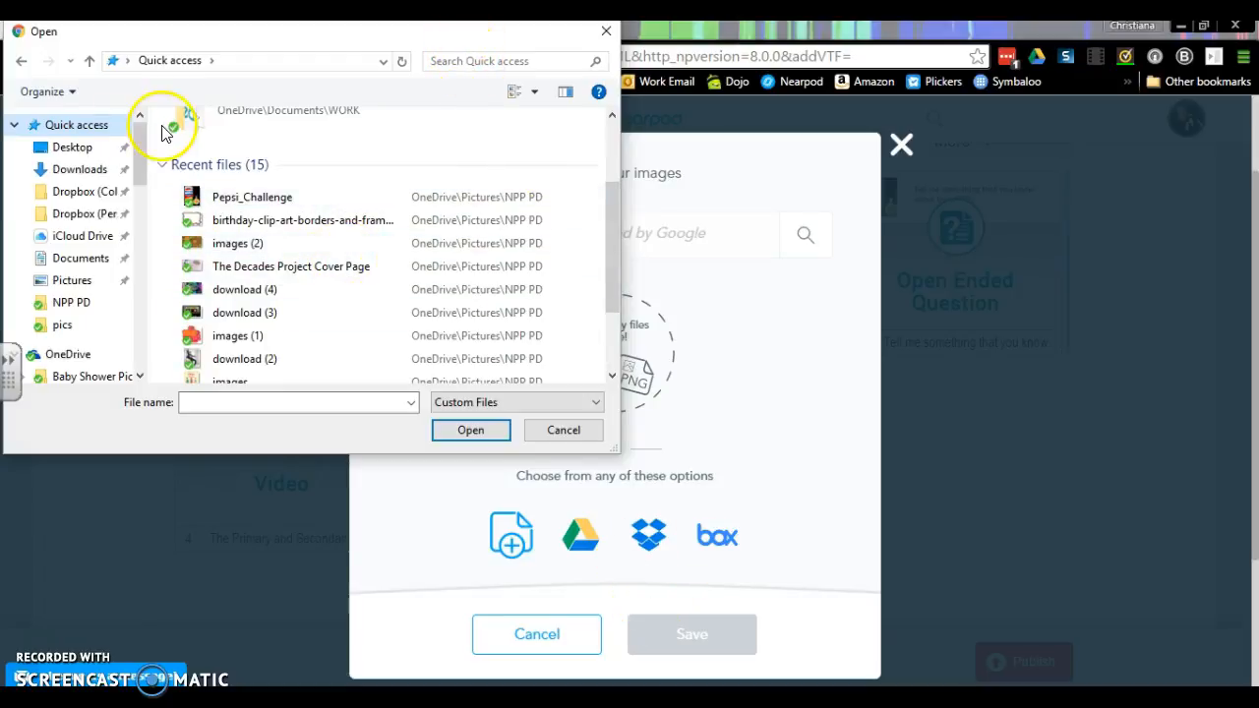
pyautogui.click(71, 167)
pyautogui.click(80, 147)
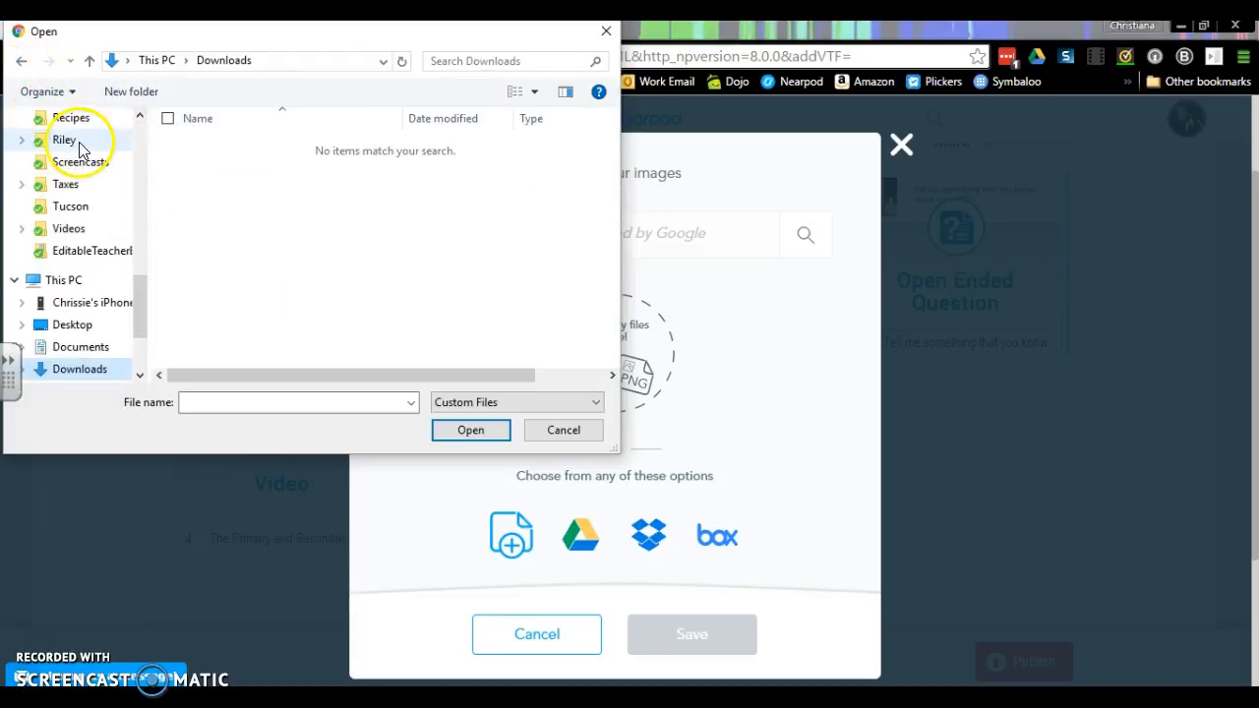
# - Search the OneDrive folder for "decades" and look through the results
pyautogui.click(140, 138)
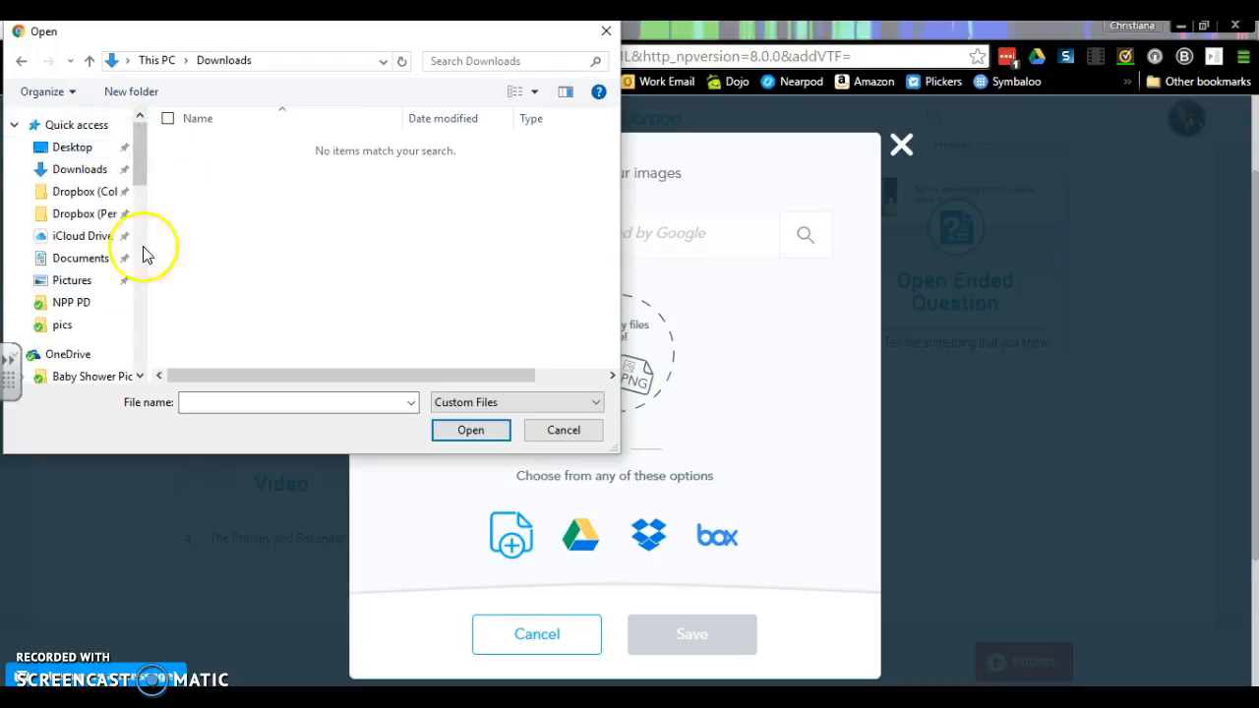
pyautogui.click(95, 356)
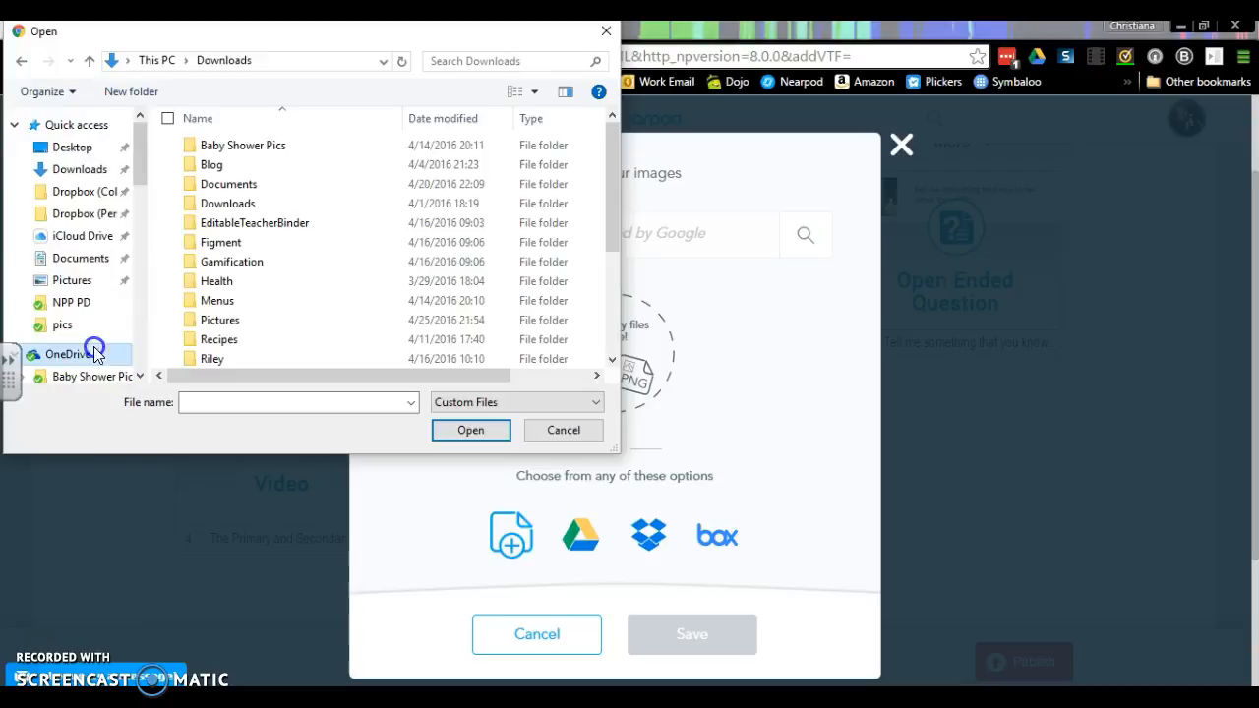
pyautogui.click(495, 60)
pyautogui.write('decades')
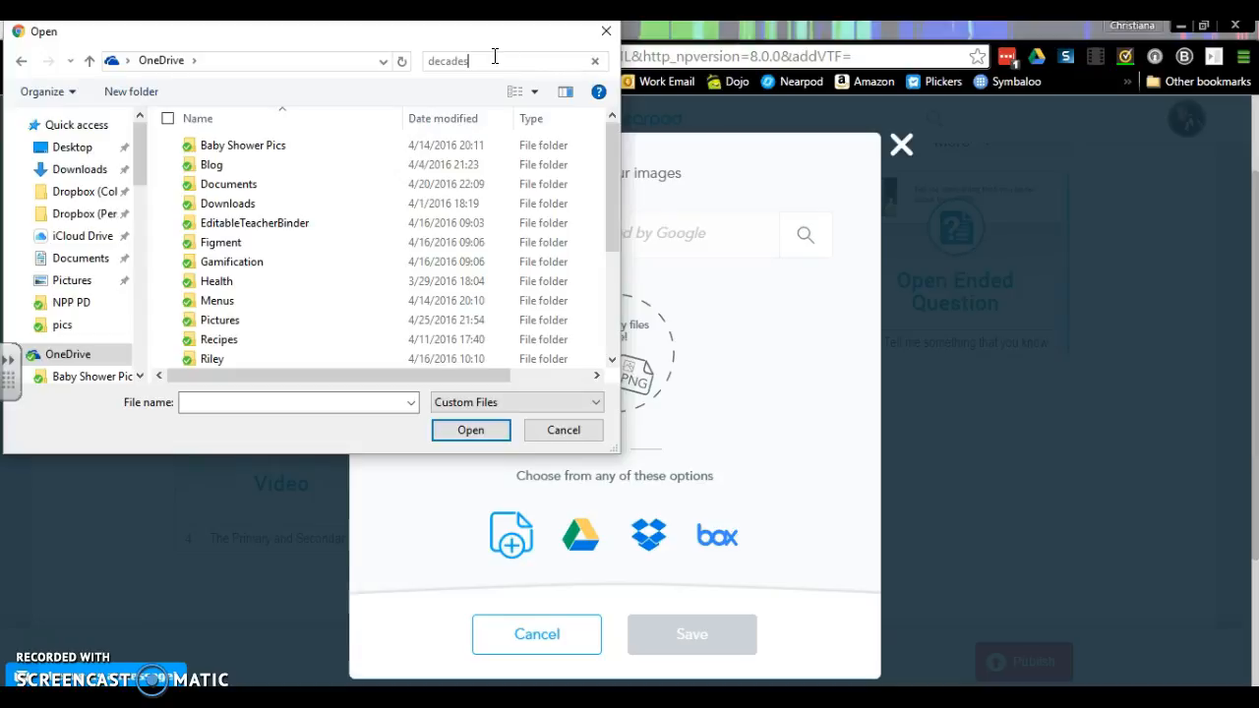
pyautogui.click(495, 55)
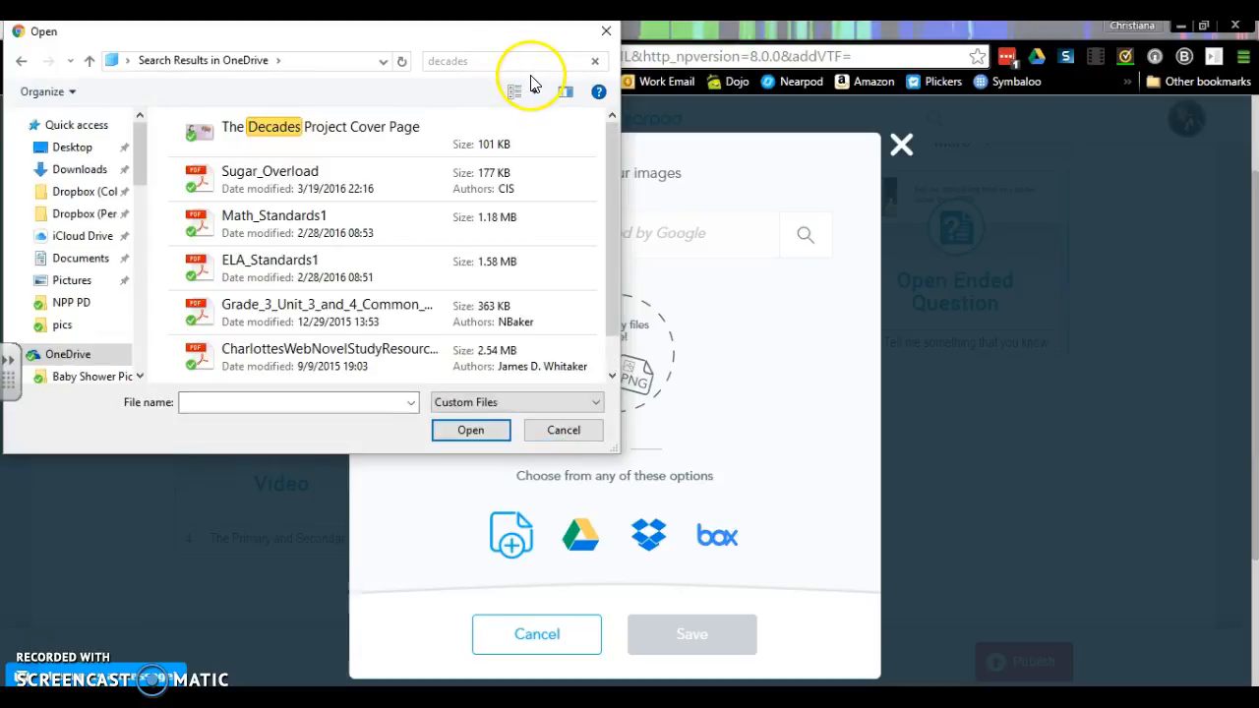
pyautogui.moveTo(609, 210); pyautogui.dragTo(617, 119)
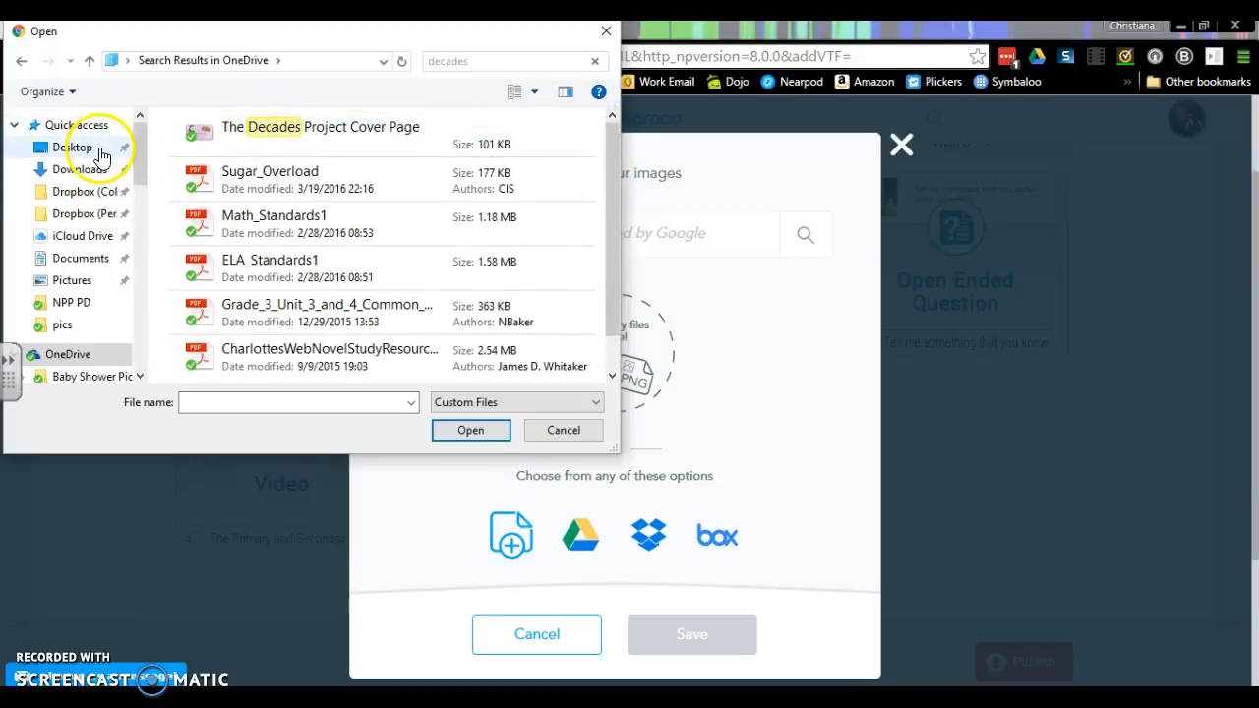
# - Check OneDrive's Downloads folder and search its Documents folder for "decades"
pyautogui.click(140, 377)
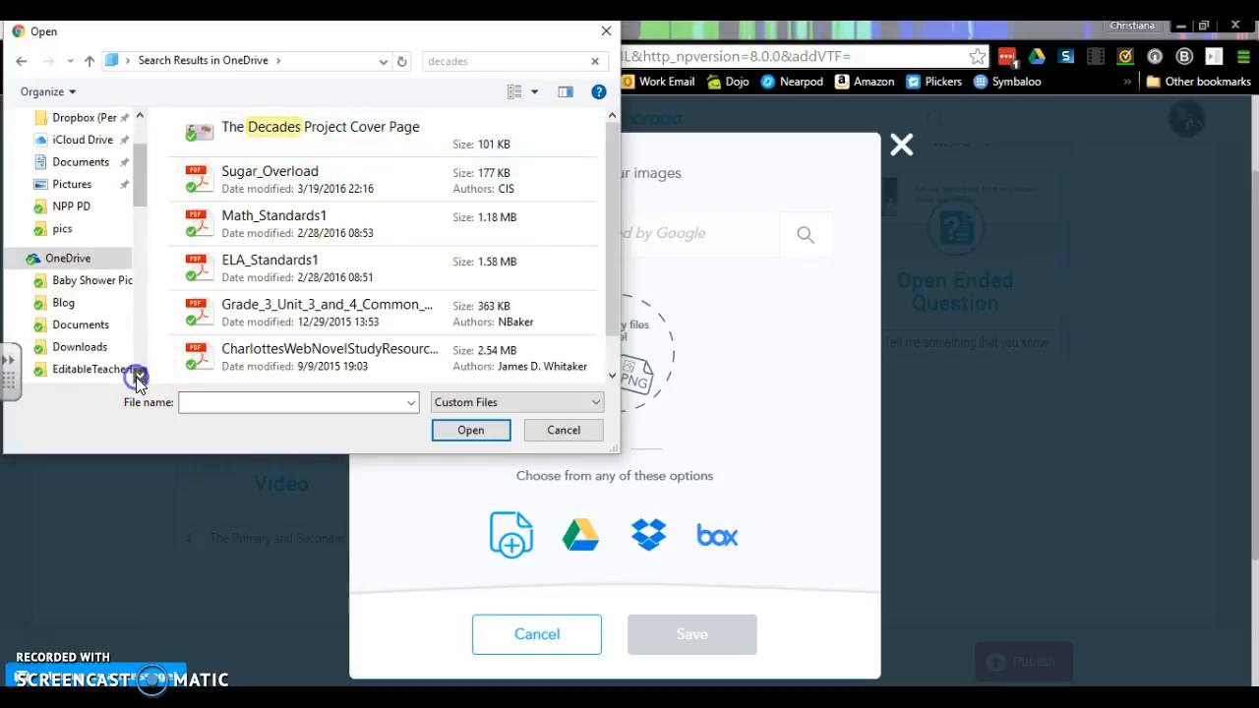
pyautogui.click(100, 334)
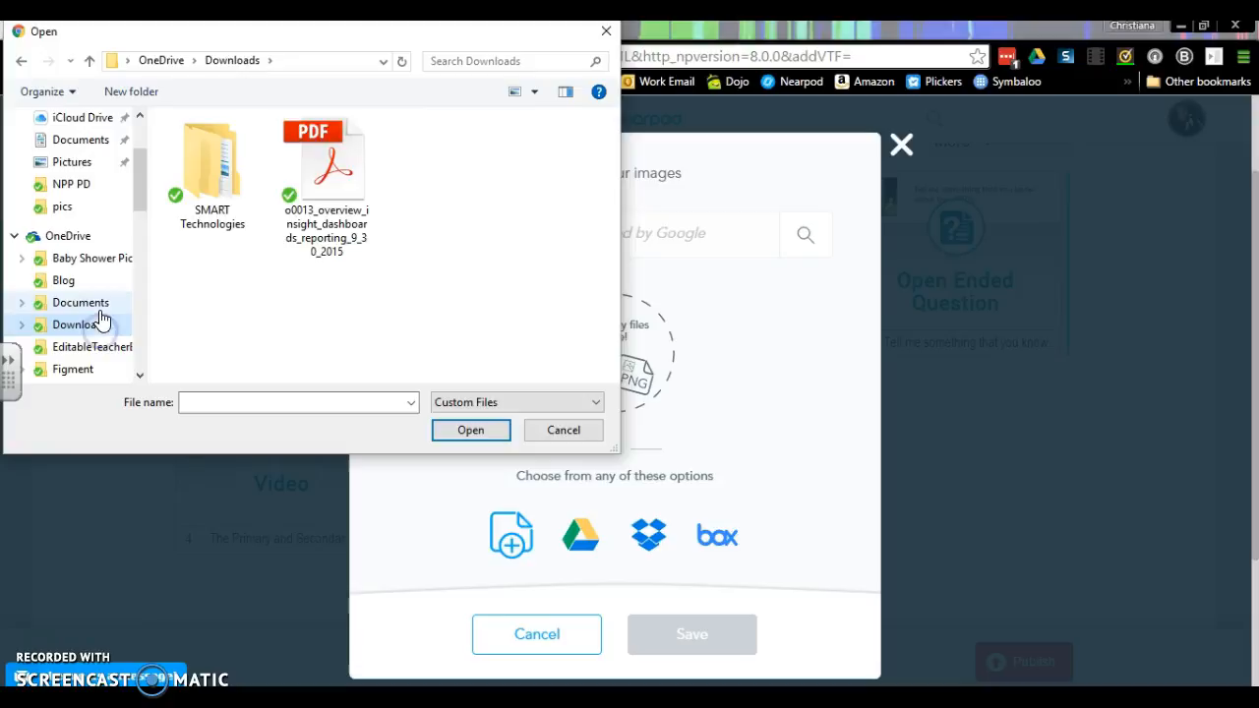
pyautogui.click(100, 312)
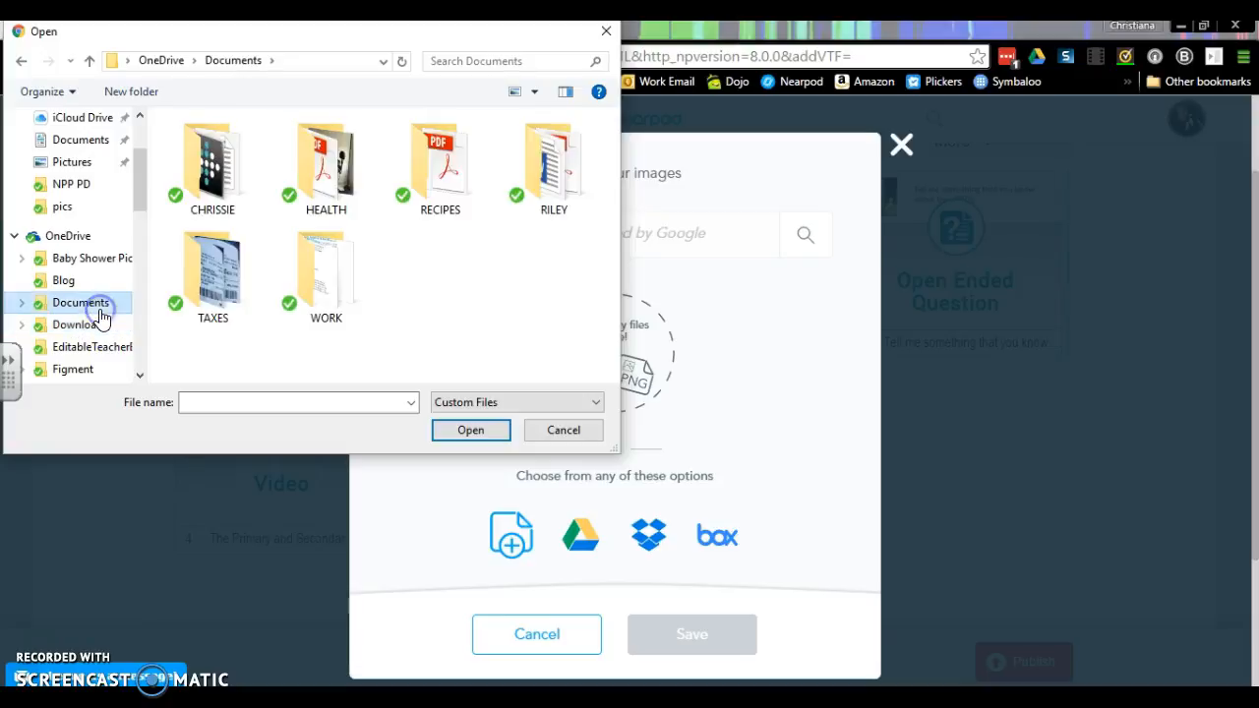
pyautogui.click(509, 60)
pyautogui.click(492, 83)
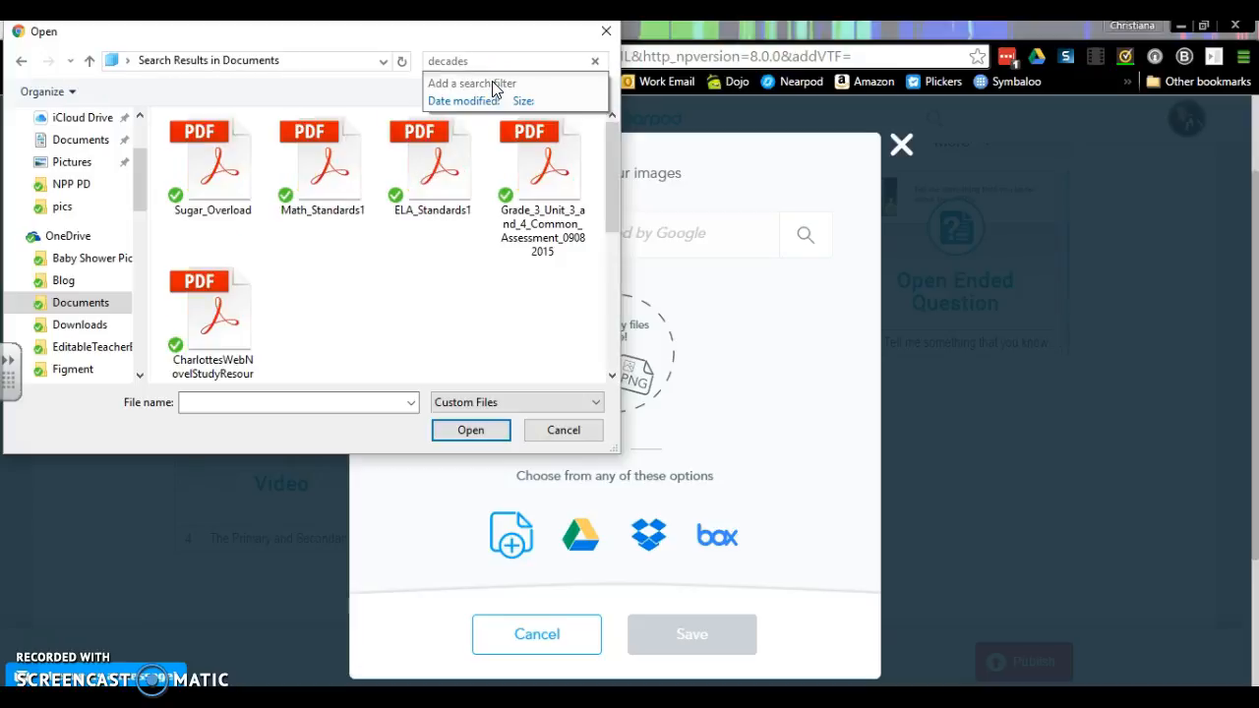
# - Look through the Pictures folder and the Quick access lists, and close the file chooser without picking a file
pyautogui.click(143, 133)
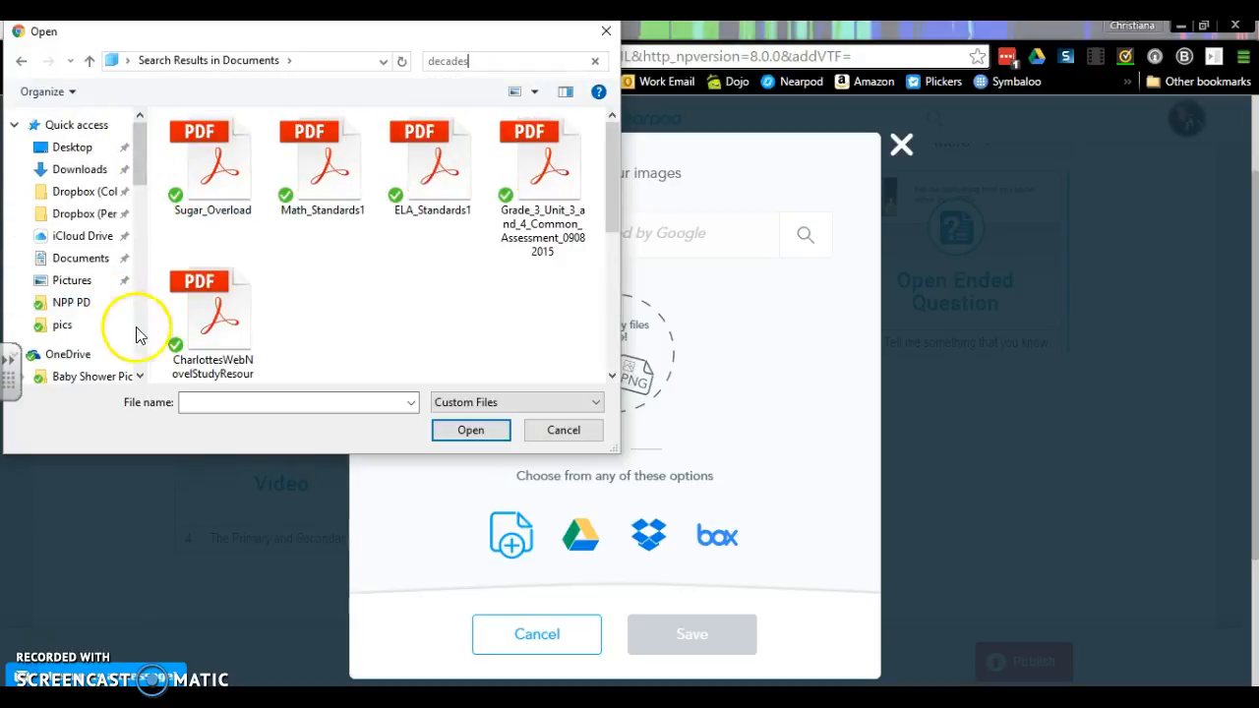
pyautogui.click(89, 282)
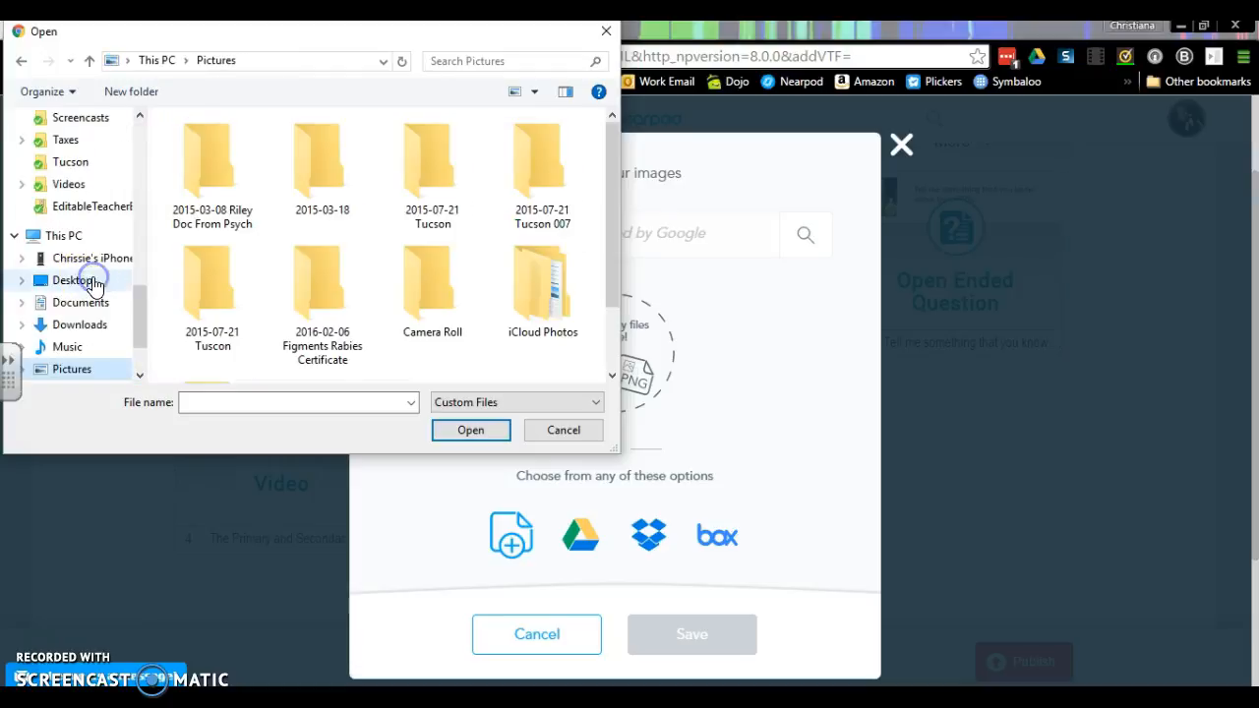
pyautogui.click(612, 375)
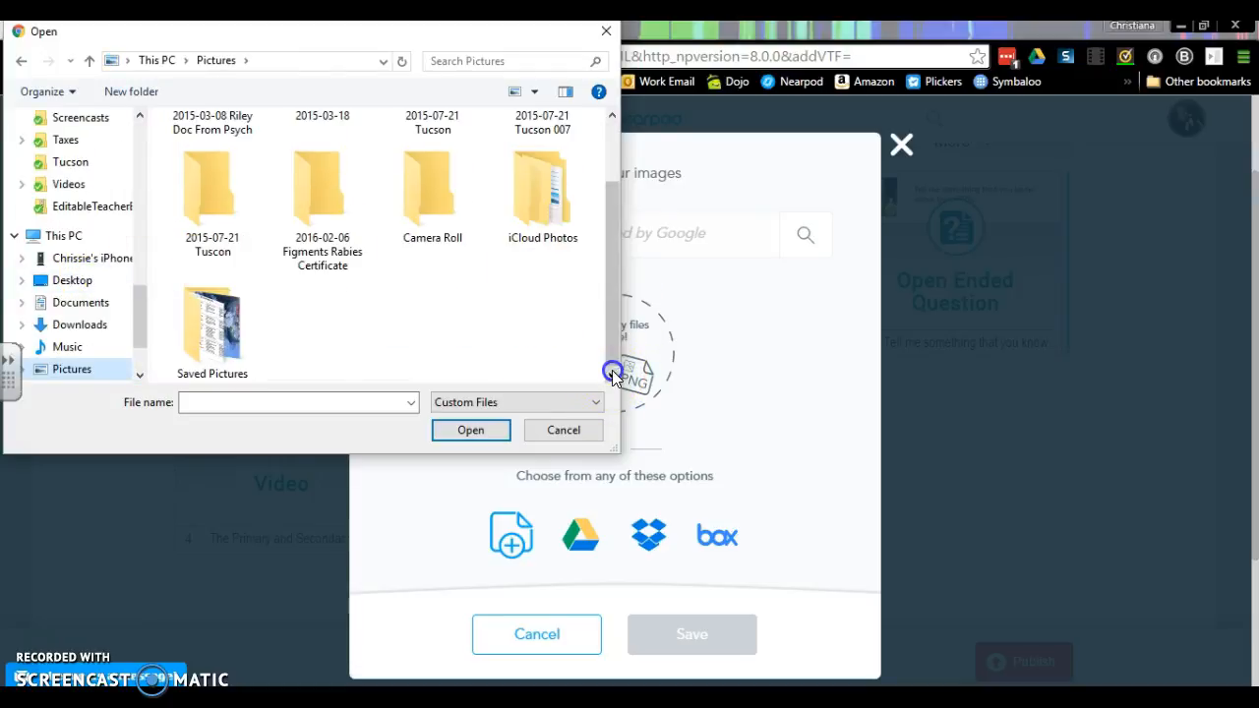
pyautogui.click(608, 128)
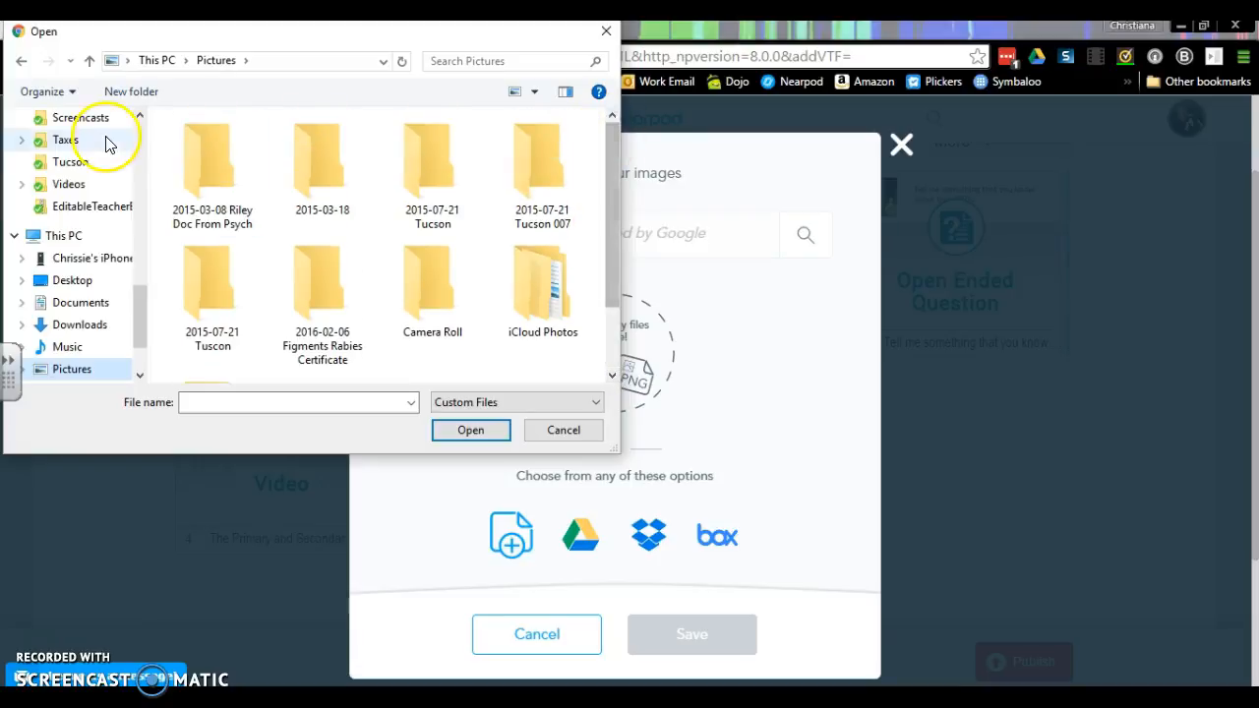
pyautogui.click(138, 141)
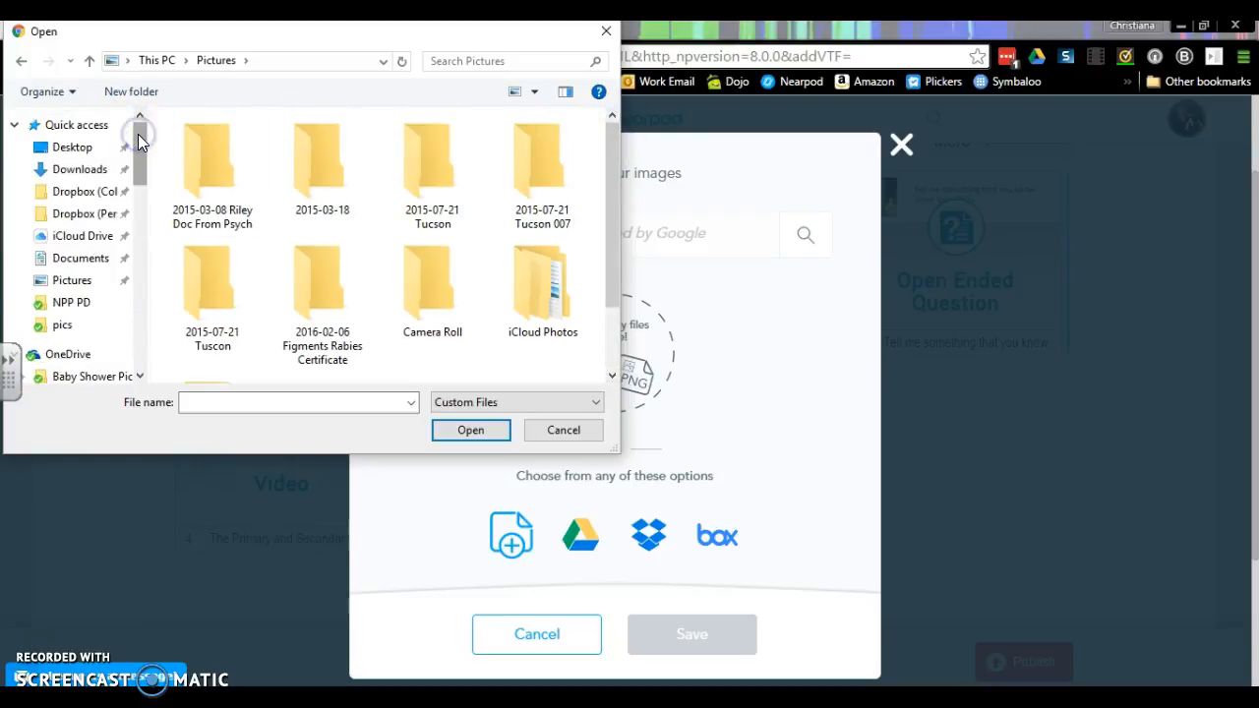
pyautogui.click(86, 131)
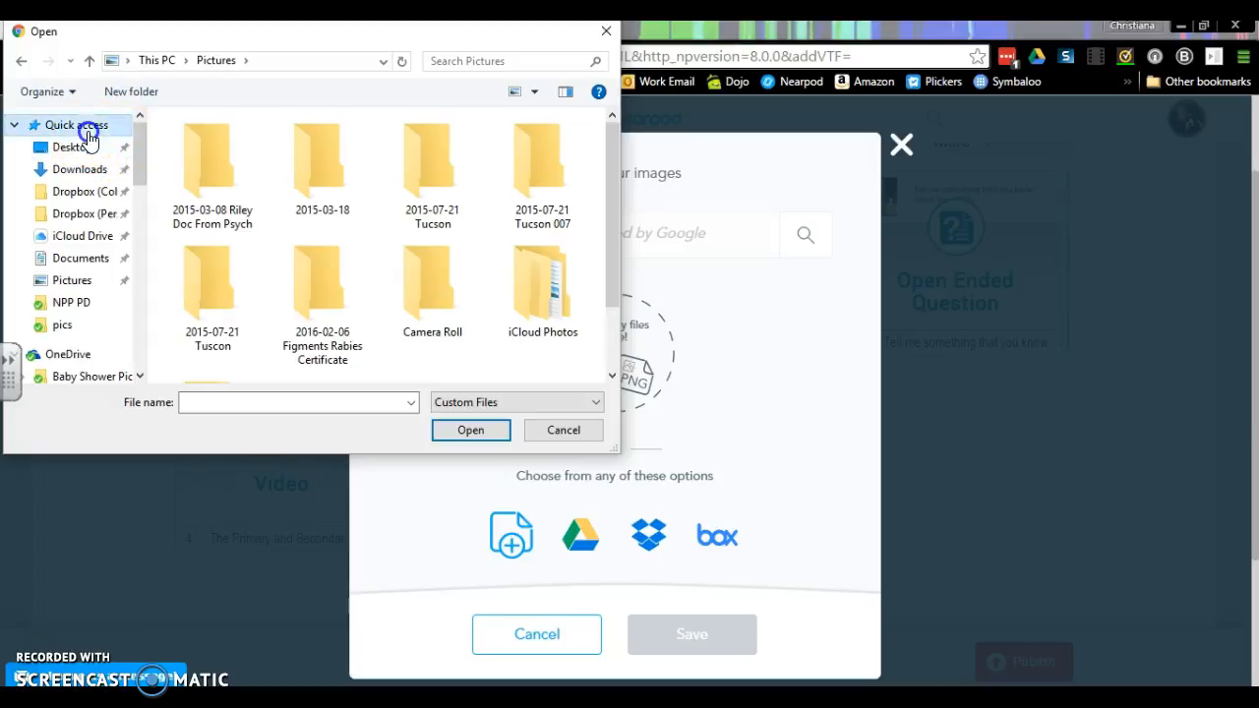
pyautogui.moveTo(614, 145); pyautogui.dragTo(627, 69)
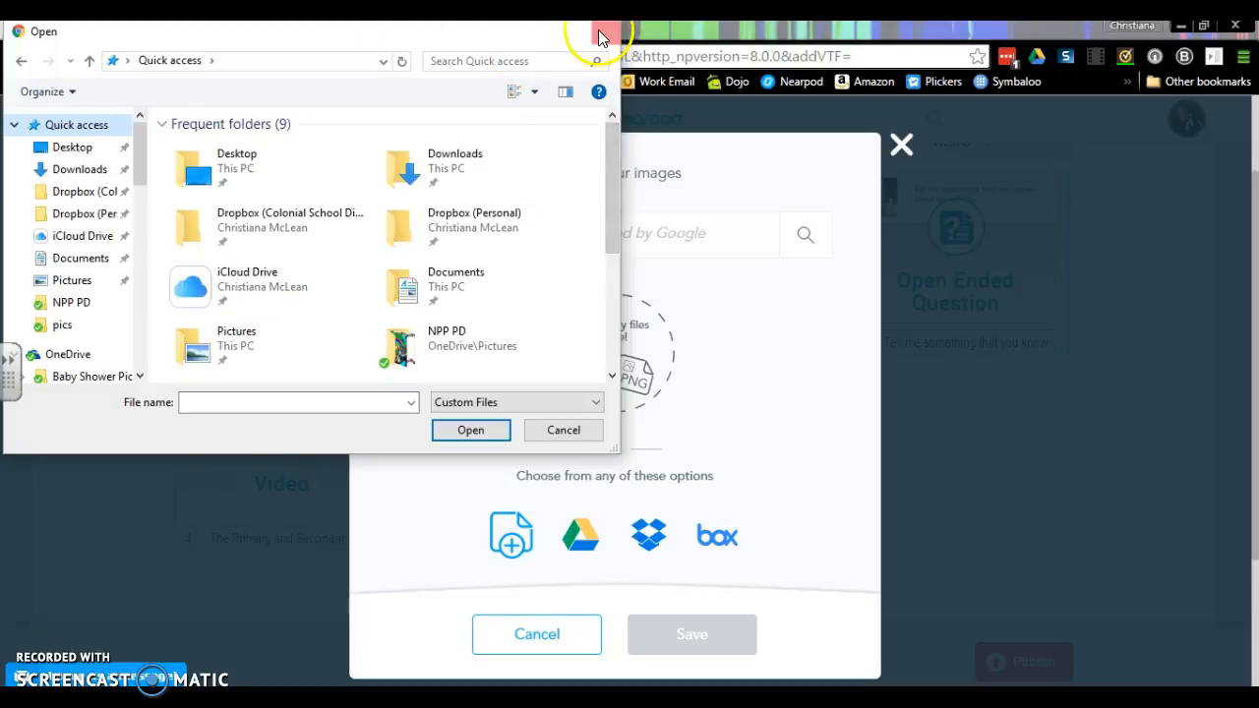
pyautogui.click(600, 34)
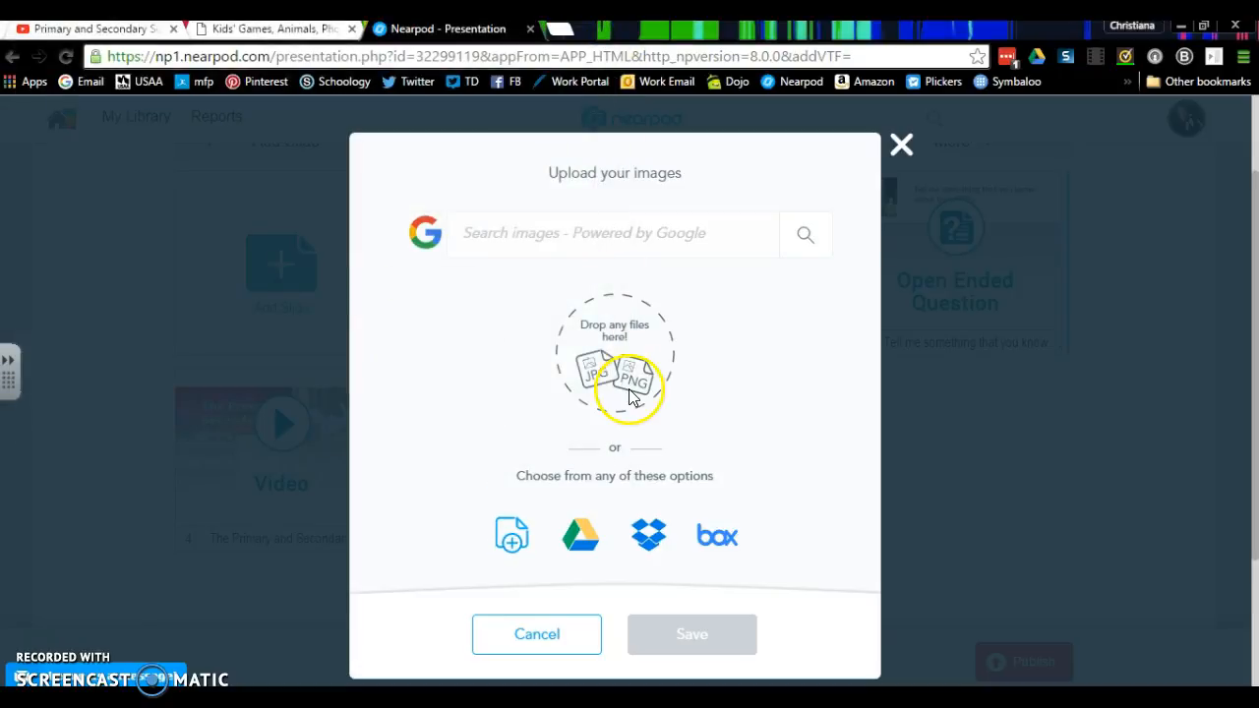
# - Choose images from the computer again and open the WORK folder inside OneDrive's Documents
pyautogui.click(513, 544)
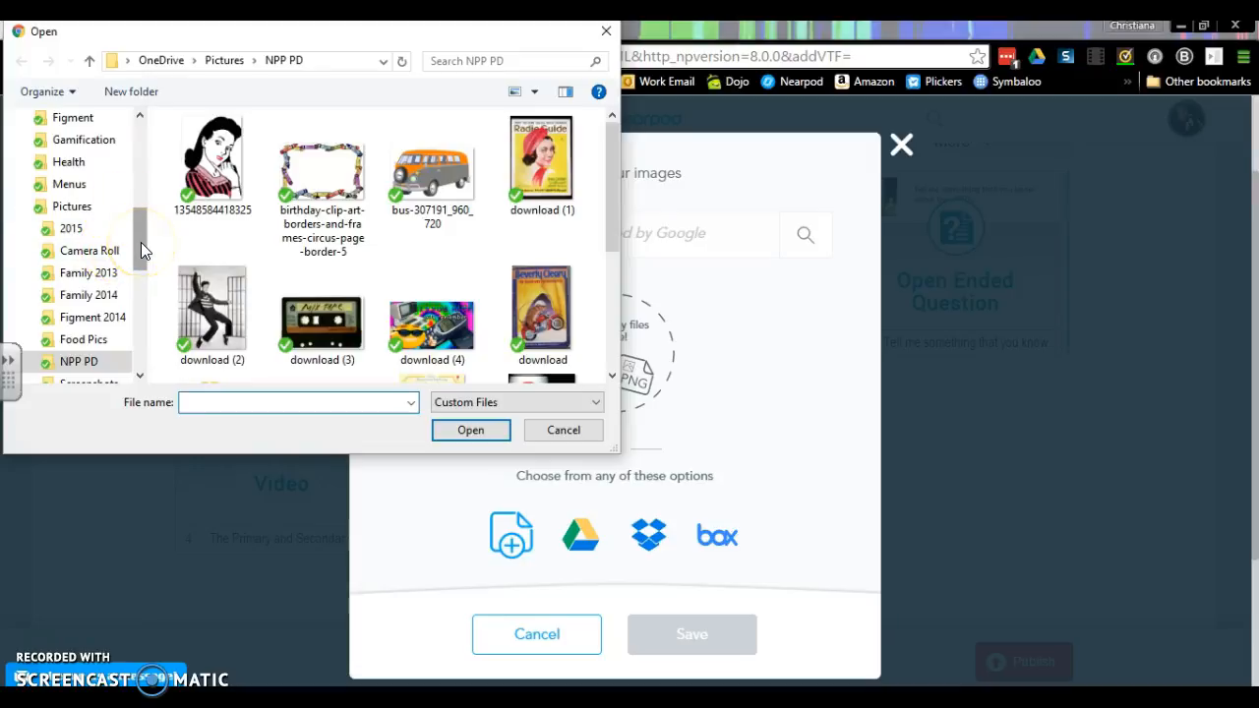
pyautogui.click(139, 377)
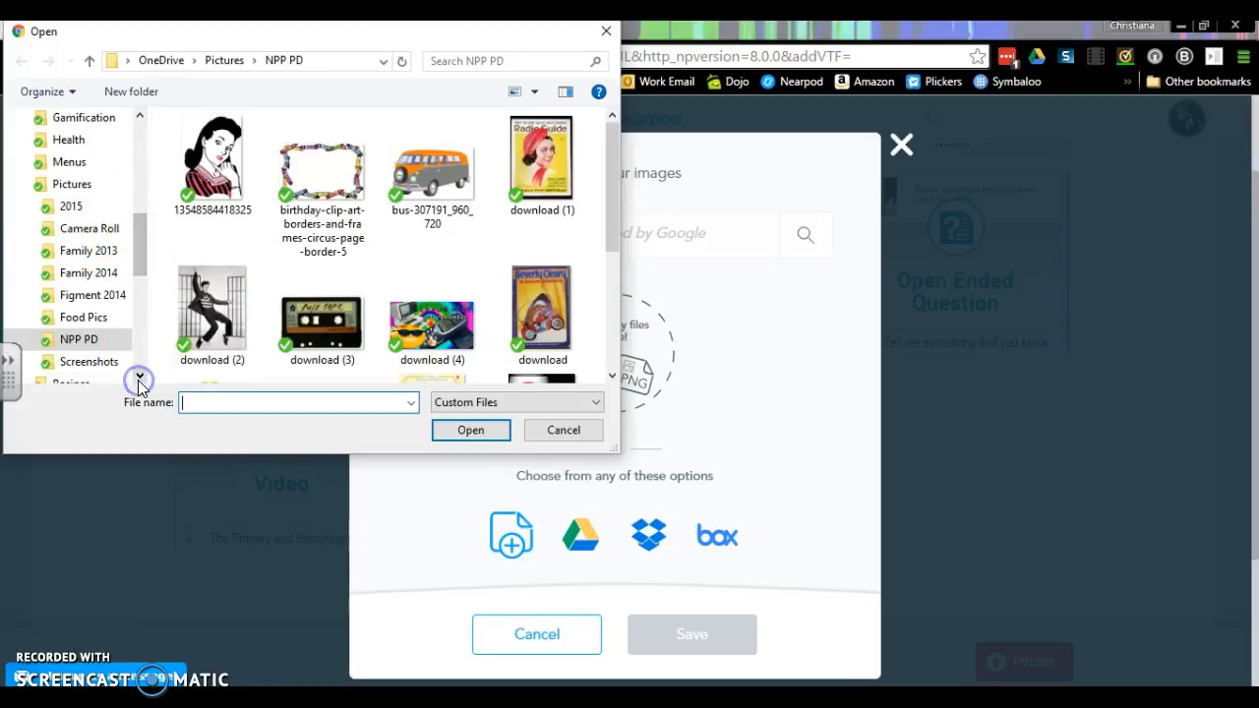
pyautogui.click(139, 377)
pyautogui.click(139, 377)
pyautogui.click(139, 377)
pyautogui.click(139, 377)
pyautogui.click(139, 377)
pyautogui.click(139, 377)
pyautogui.click(139, 376)
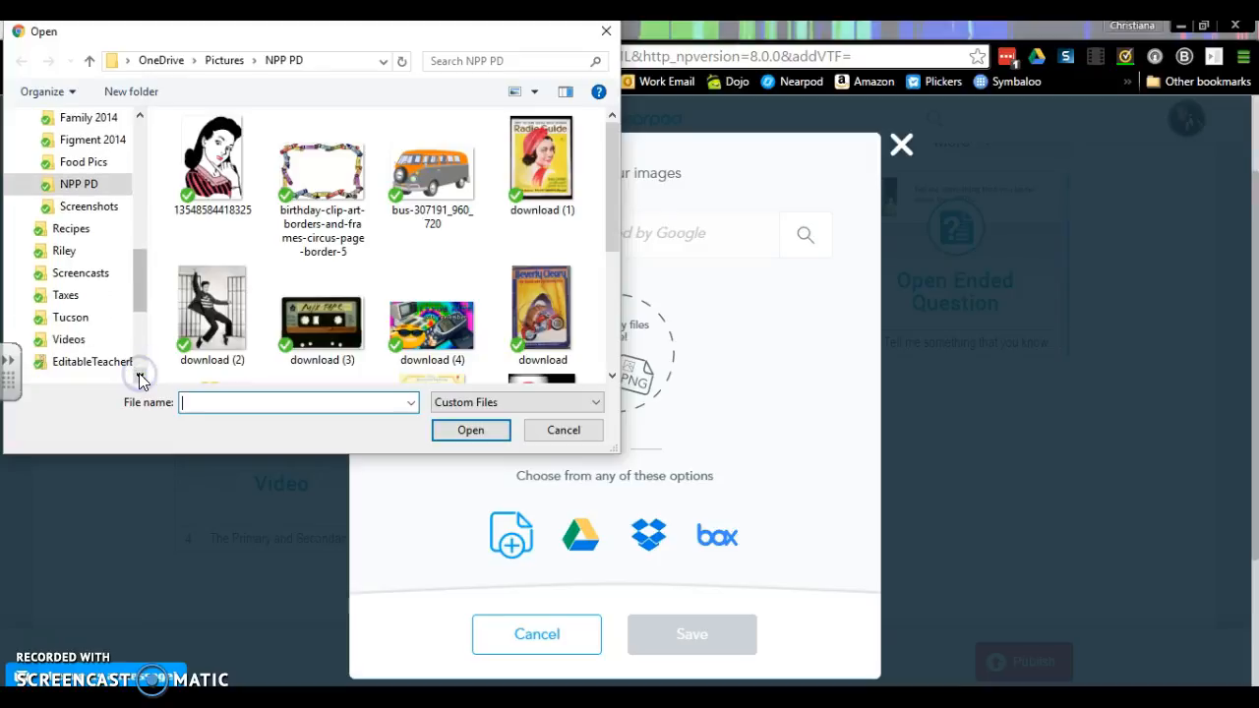
pyautogui.click(139, 115)
pyautogui.click(138, 115)
pyautogui.click(139, 115)
pyautogui.click(139, 115)
pyautogui.click(139, 115)
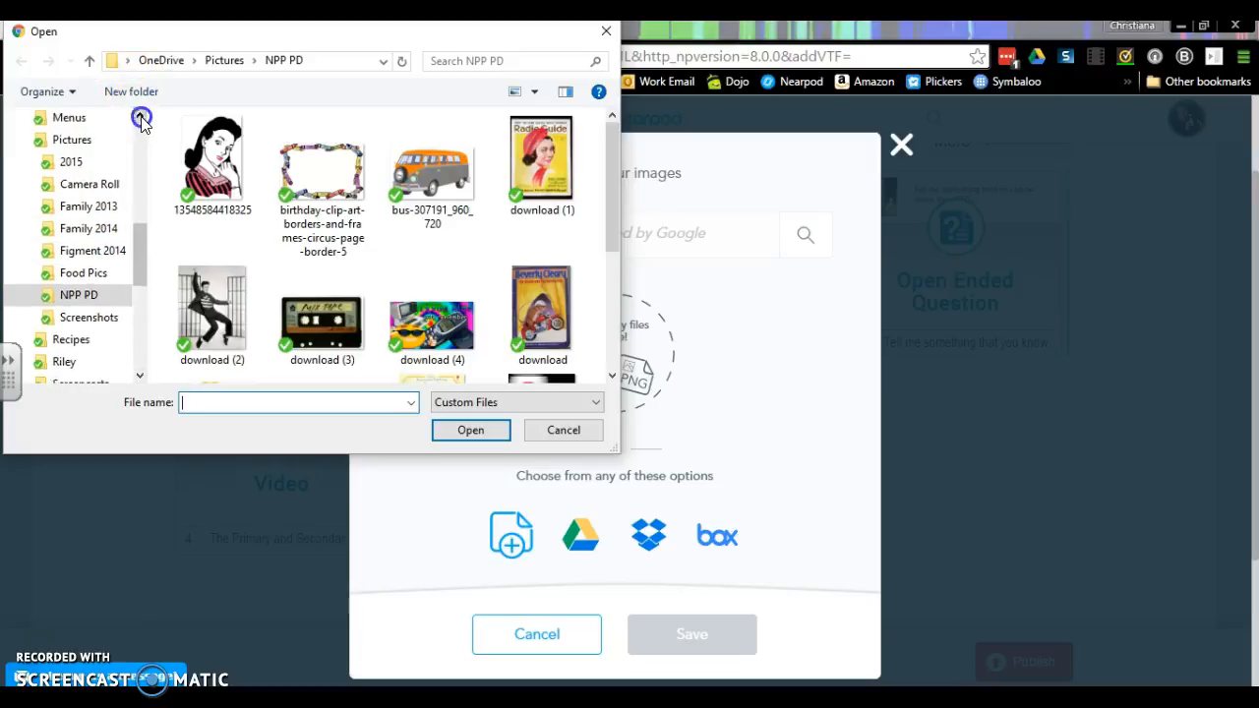
pyautogui.click(138, 115)
pyautogui.click(139, 115)
pyautogui.click(139, 116)
pyautogui.click(138, 115)
pyautogui.click(139, 115)
pyautogui.click(138, 115)
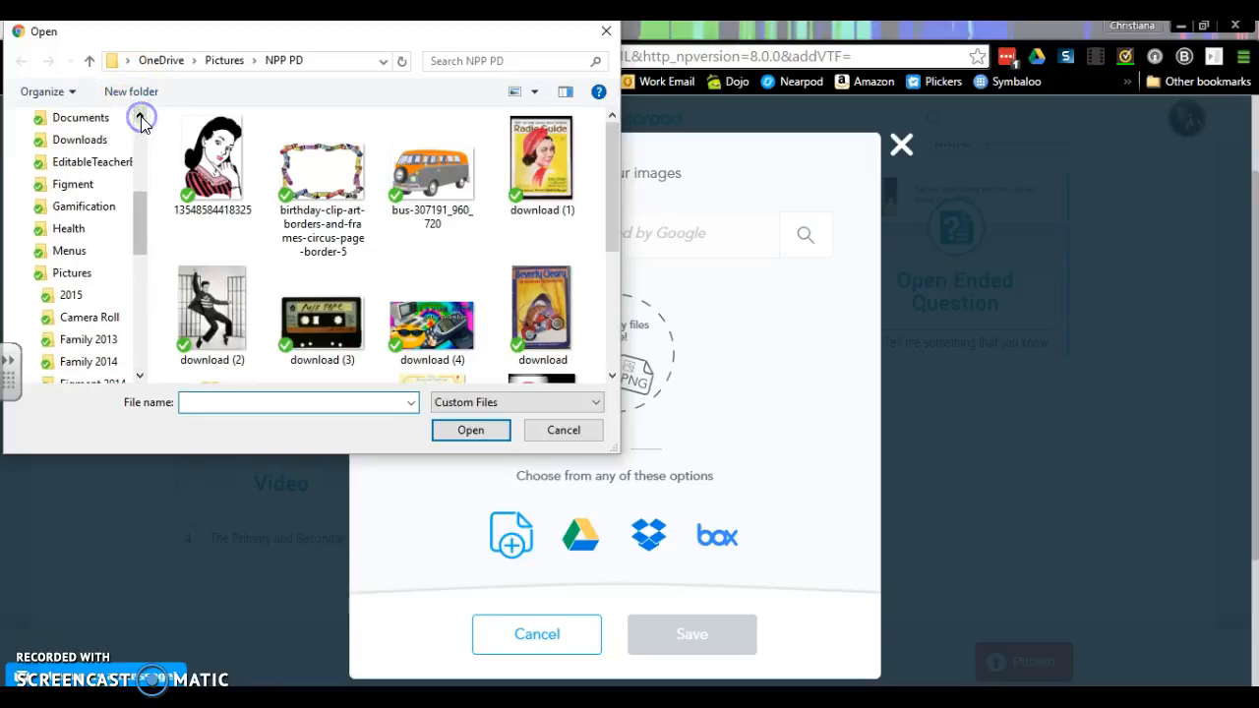
pyautogui.click(93, 118)
pyautogui.doubleClick(321, 271)
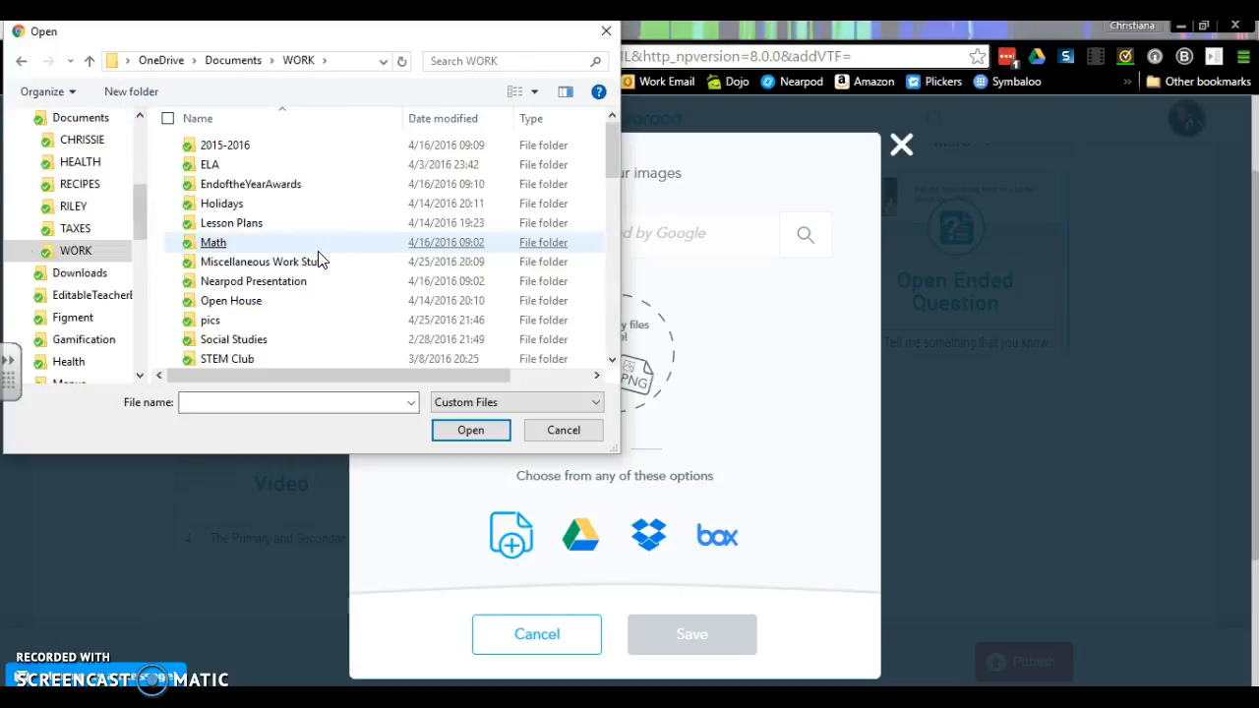
# - Look through the Social Studies folder and its UNITS 3 & 4 subfolder, and return to the WORK folder
pyautogui.doubleClick(279, 340)
pyautogui.click(246, 165)
pyautogui.doubleClick(248, 186)
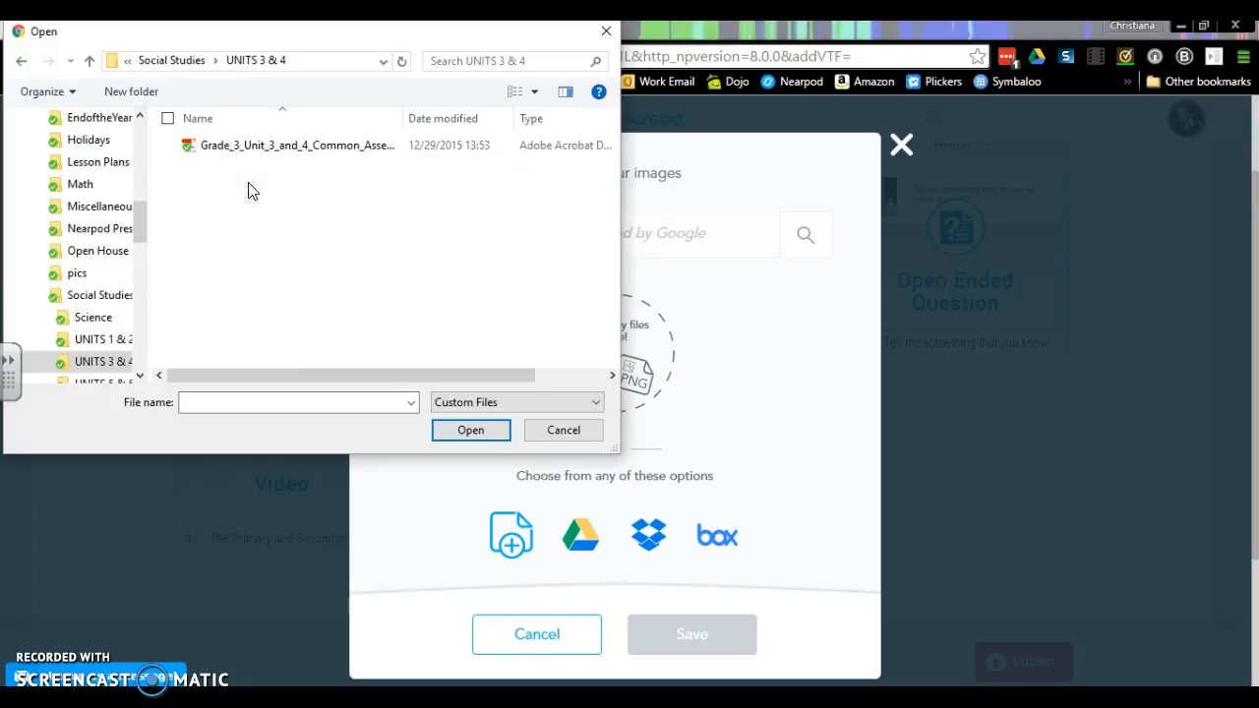
pyautogui.click(284, 157)
pyautogui.click(23, 62)
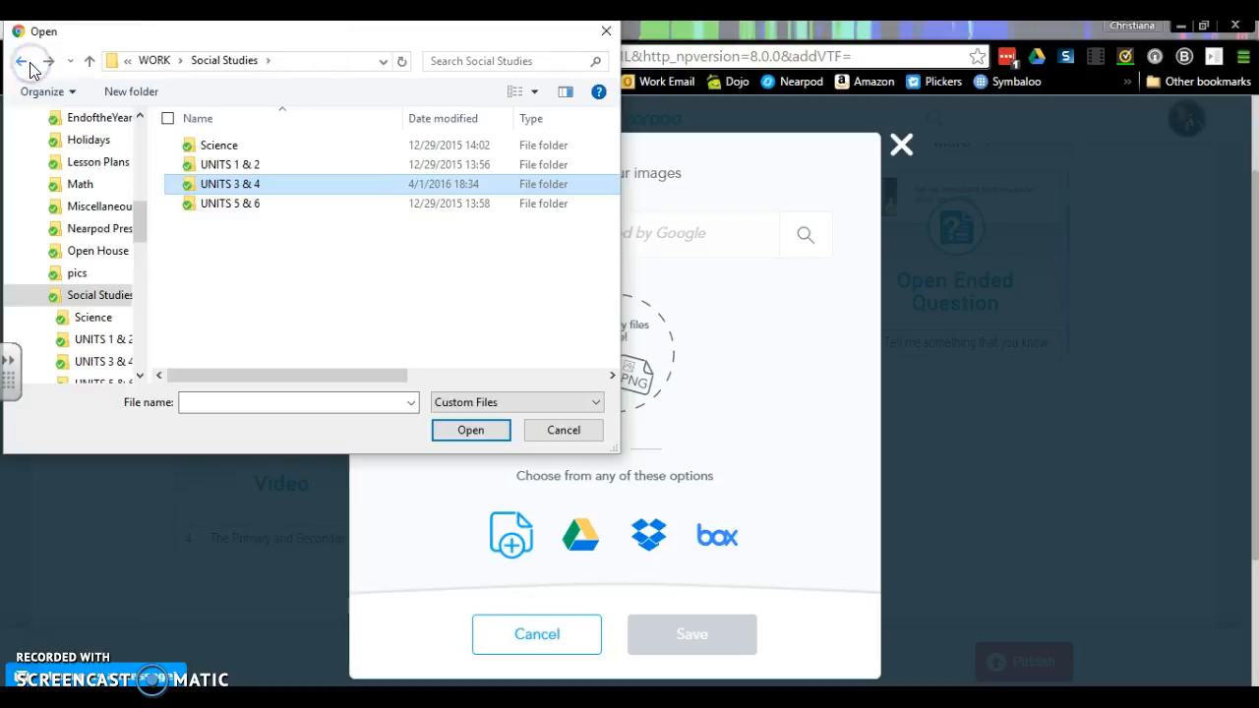
pyautogui.click(27, 61)
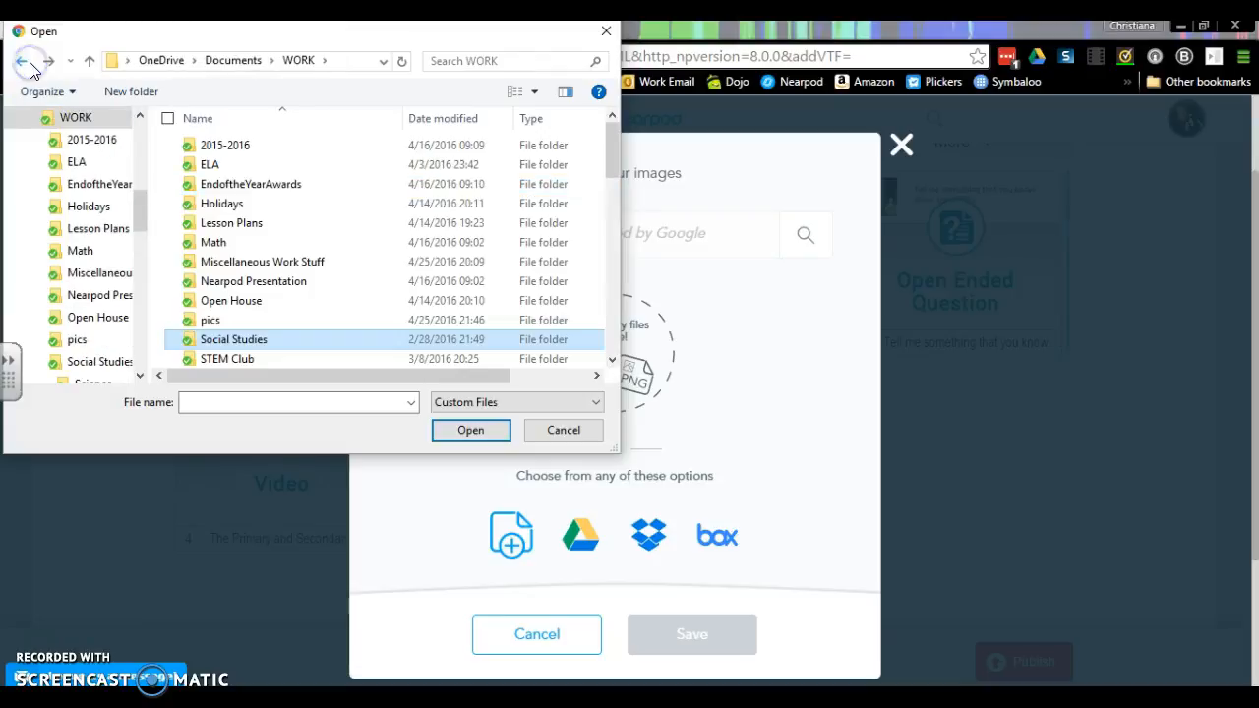
# - Add a slideshow from the BackToSchool presentation in the 2015-2016 folder
pyautogui.doubleClick(234, 148)
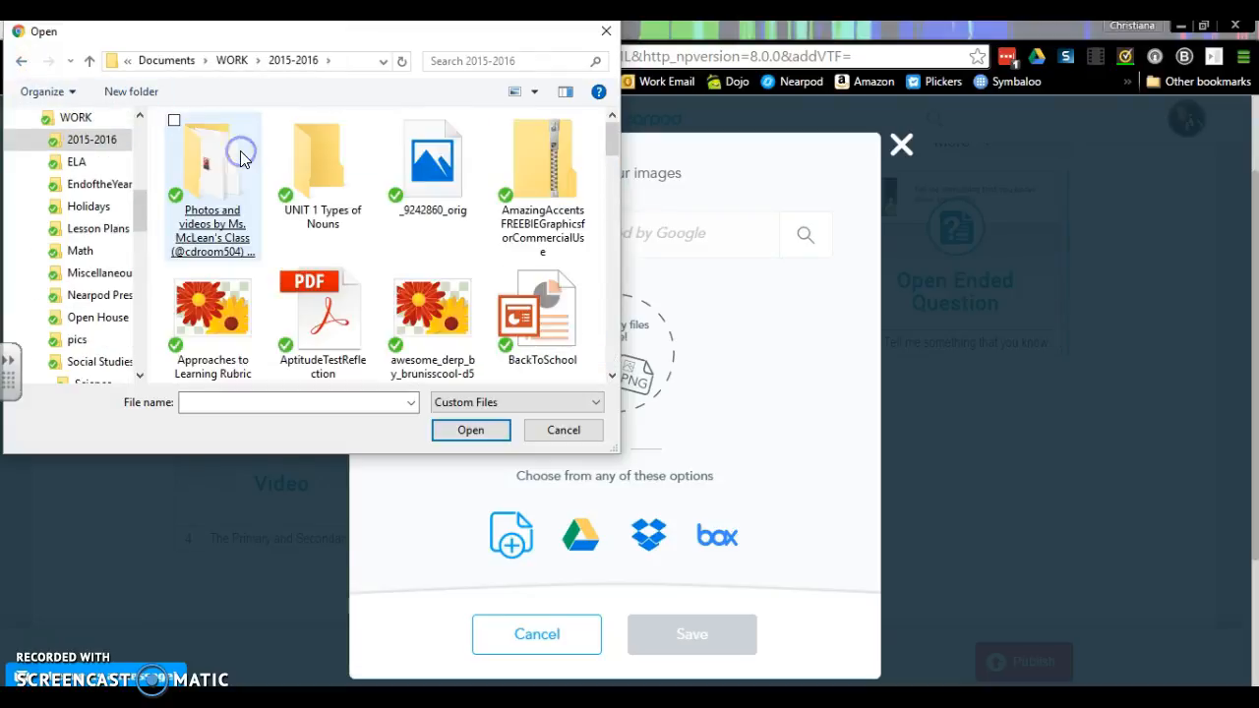
pyautogui.click(598, 150)
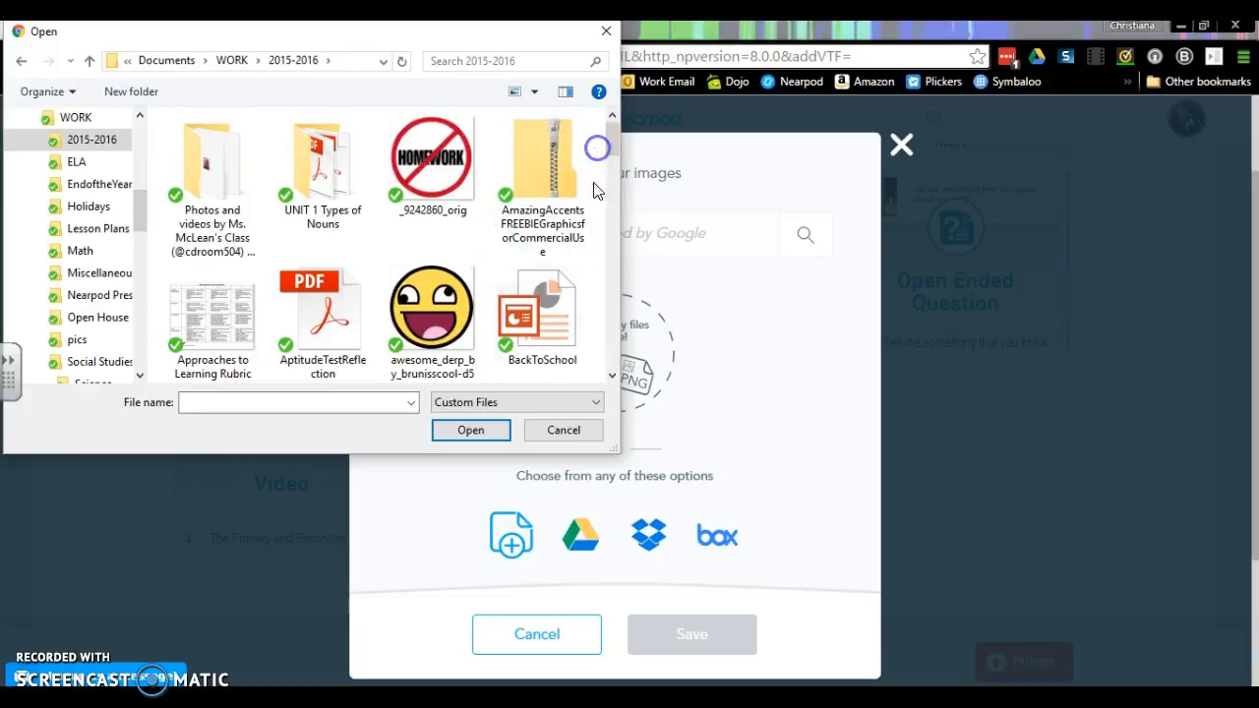
pyautogui.doubleClick(540, 372)
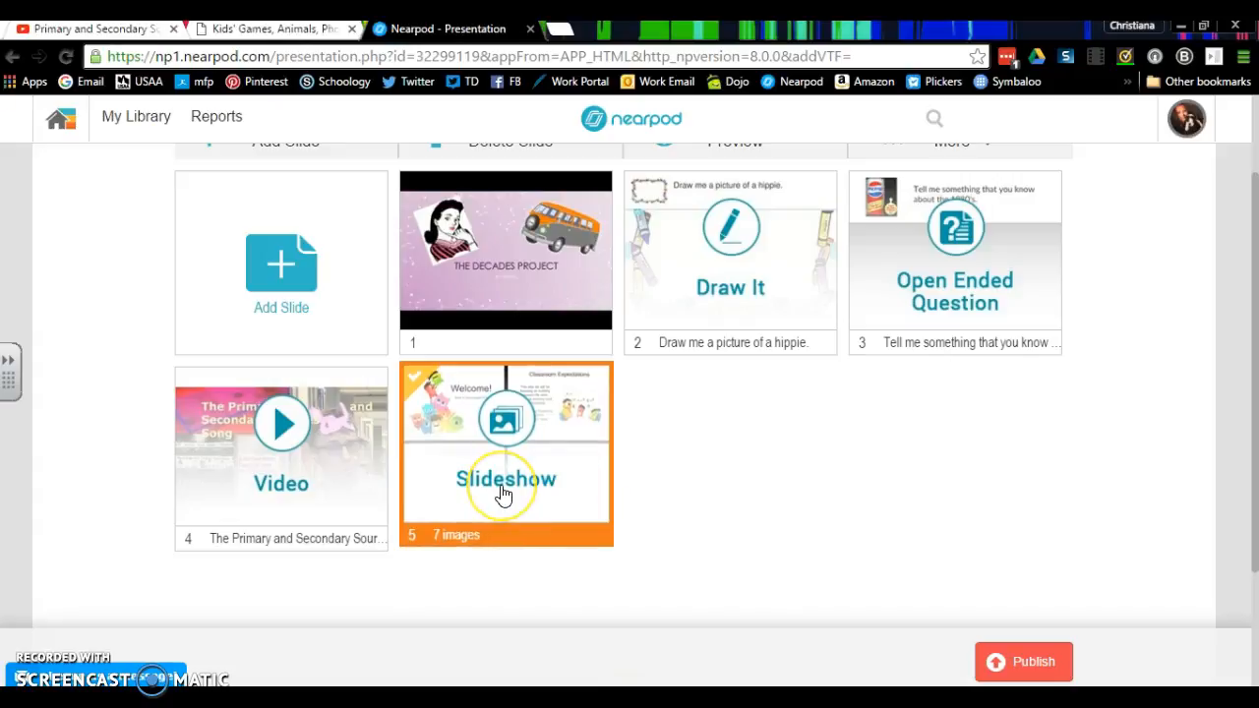
# - Add a Poll activity with the question "Which Decade Would You Like To Study?"
pyautogui.click(282, 308)
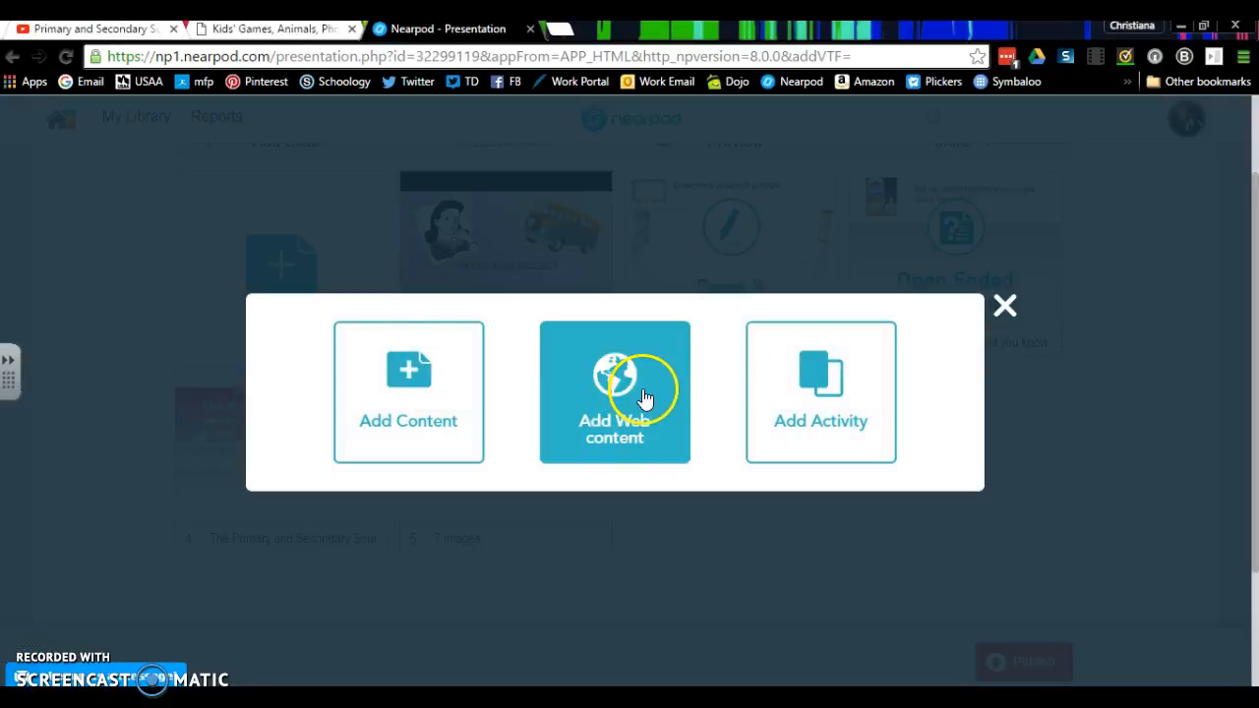
pyautogui.click(815, 374)
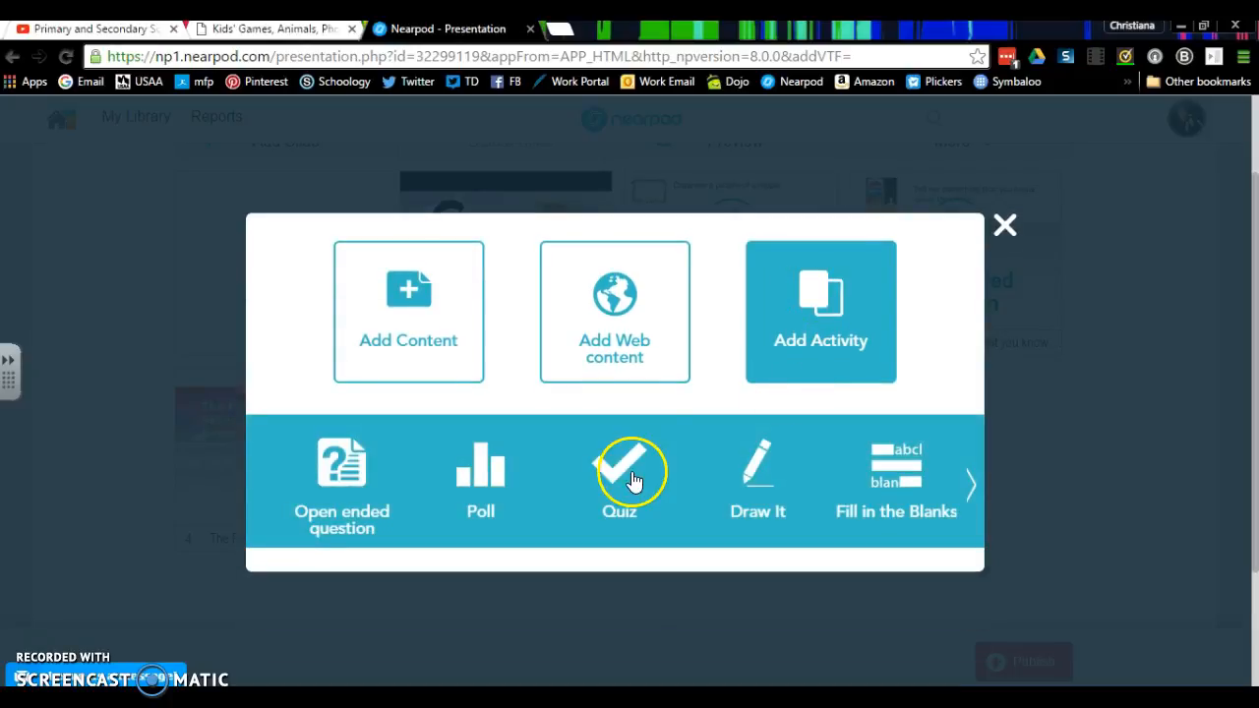
pyautogui.click(512, 470)
pyautogui.click(535, 268)
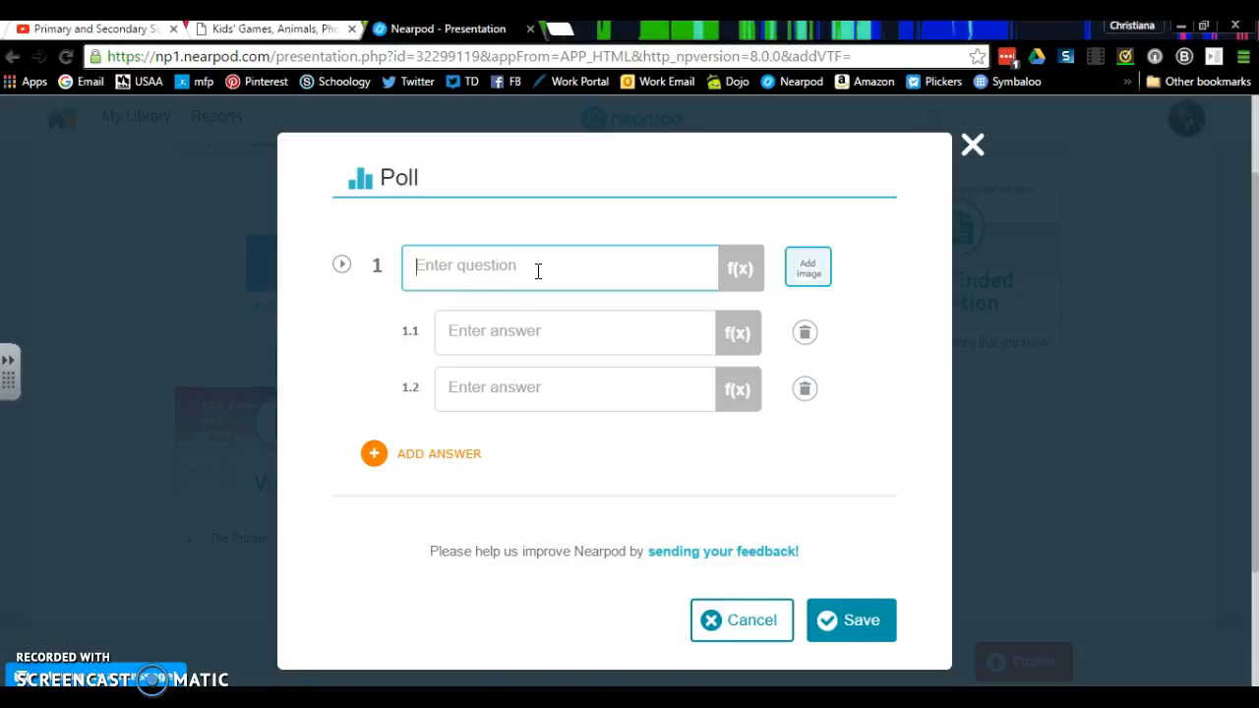
pyautogui.write('Which Decade Would You Like To')
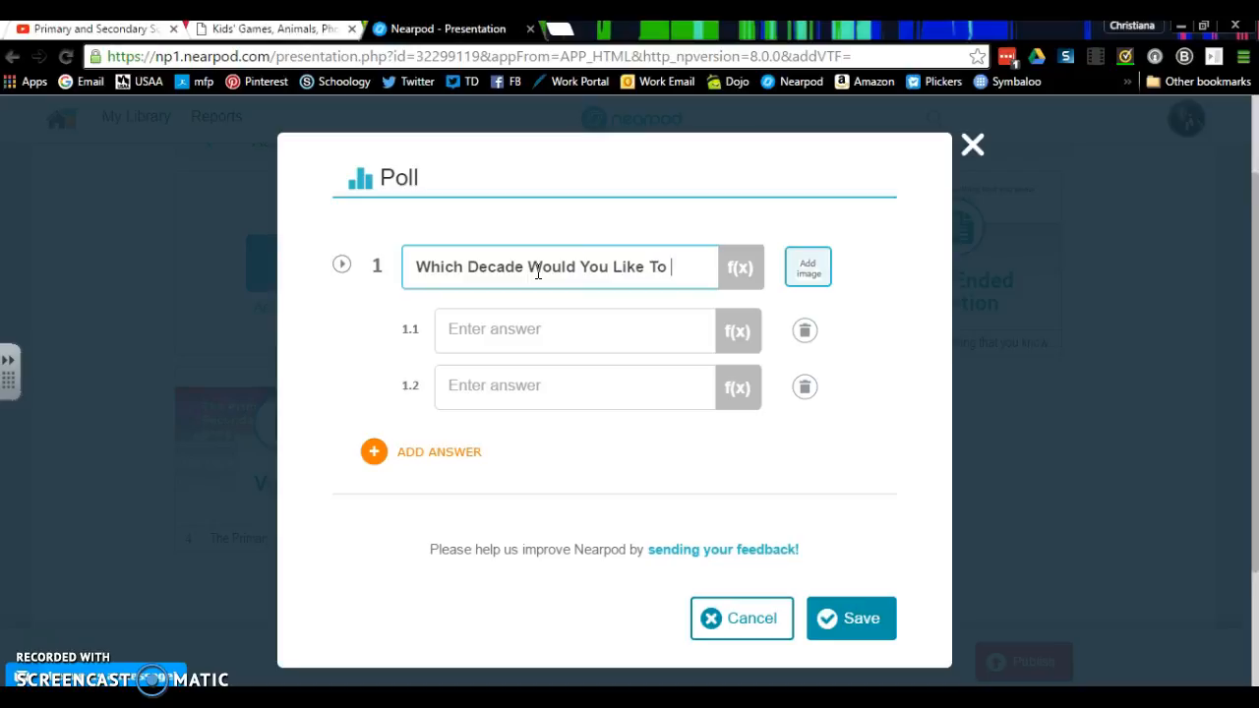
pyautogui.write('?')
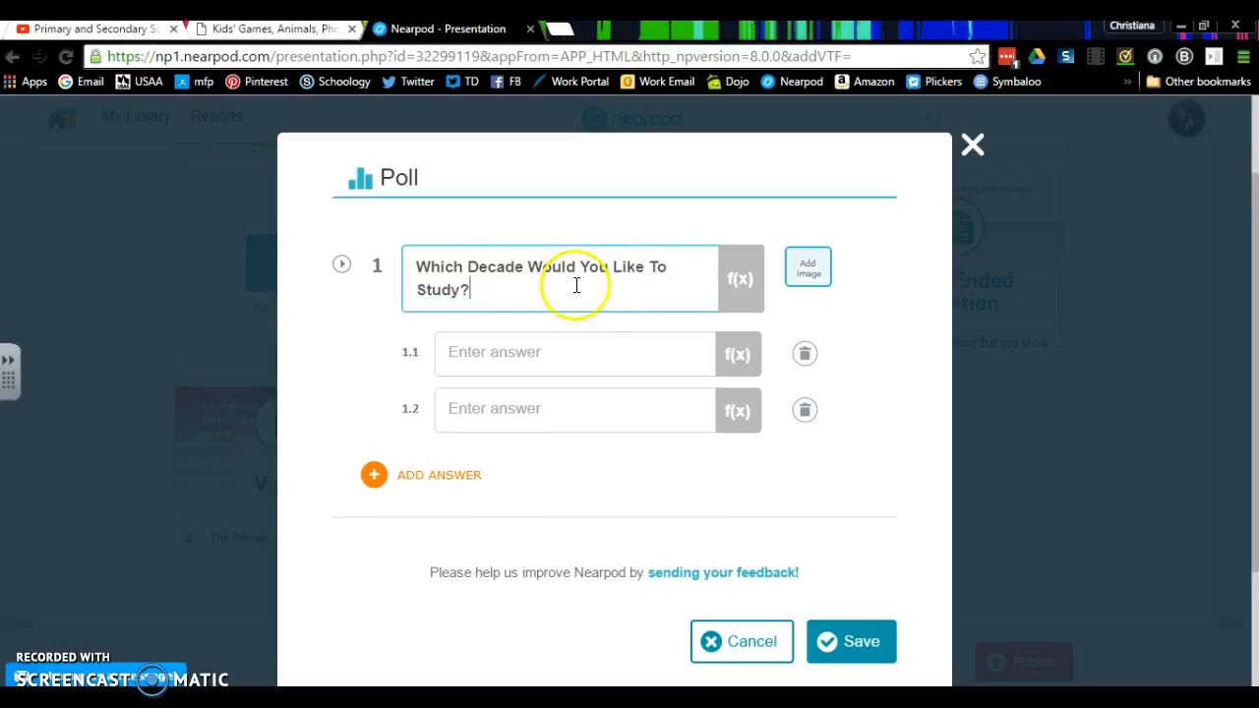
# - Enter 1940s and 1950s as the first two poll answers and add four more answer fields
pyautogui.click(538, 357)
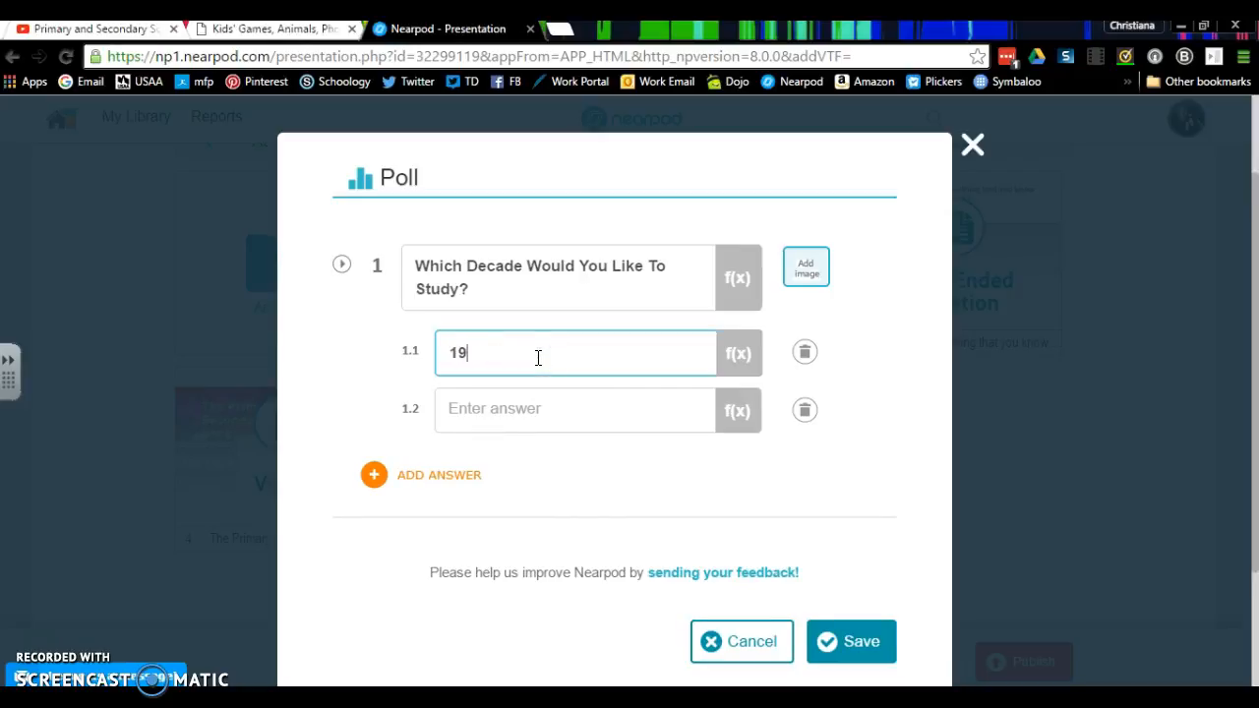
pyautogui.press('Tab')
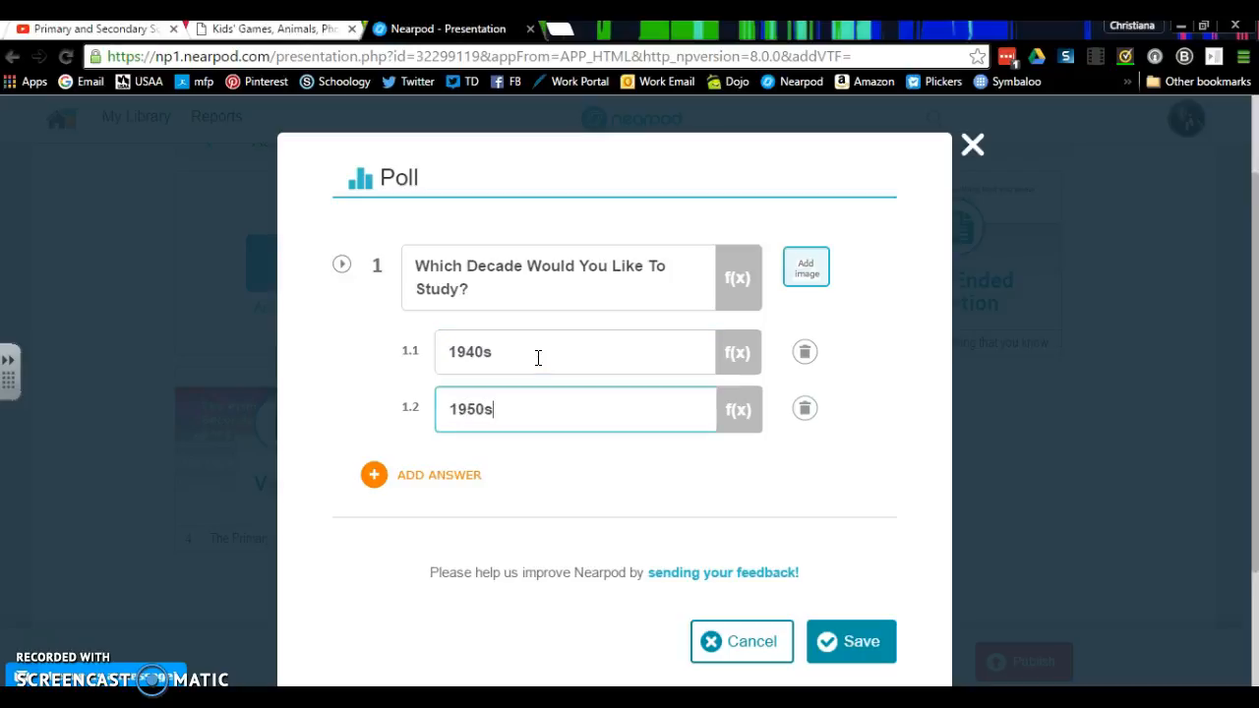
pyautogui.press('Tab')
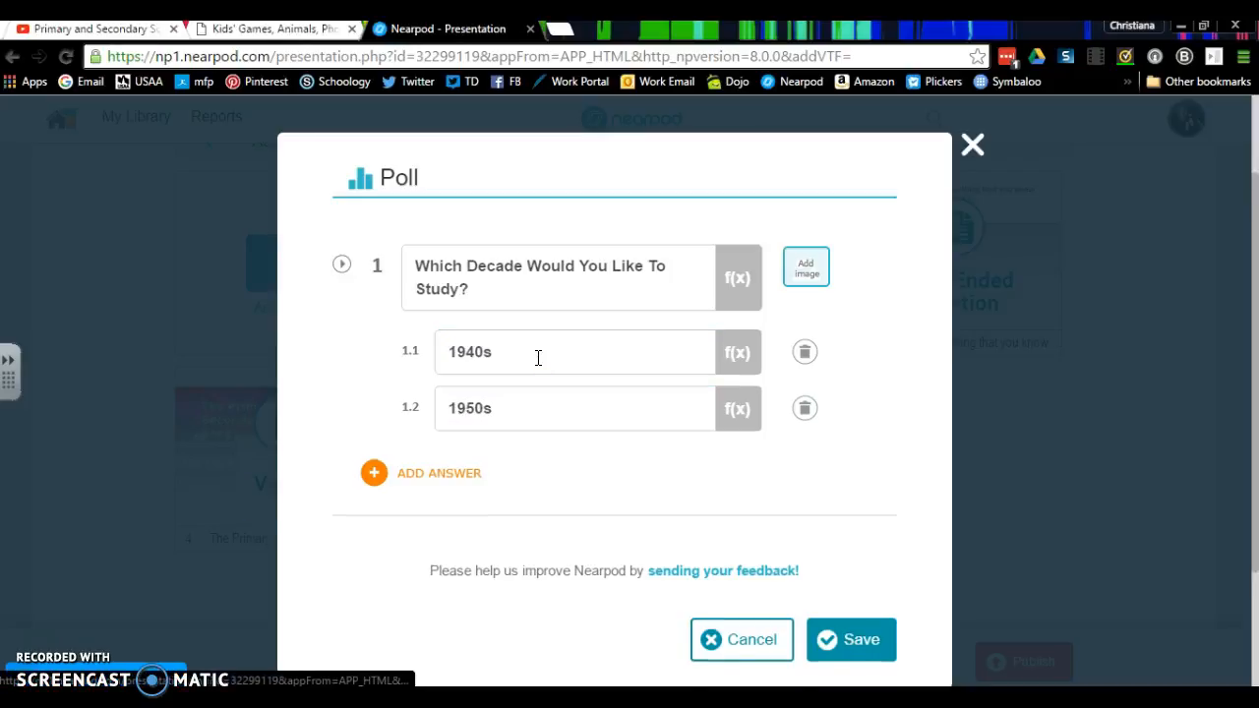
pyautogui.click(383, 474)
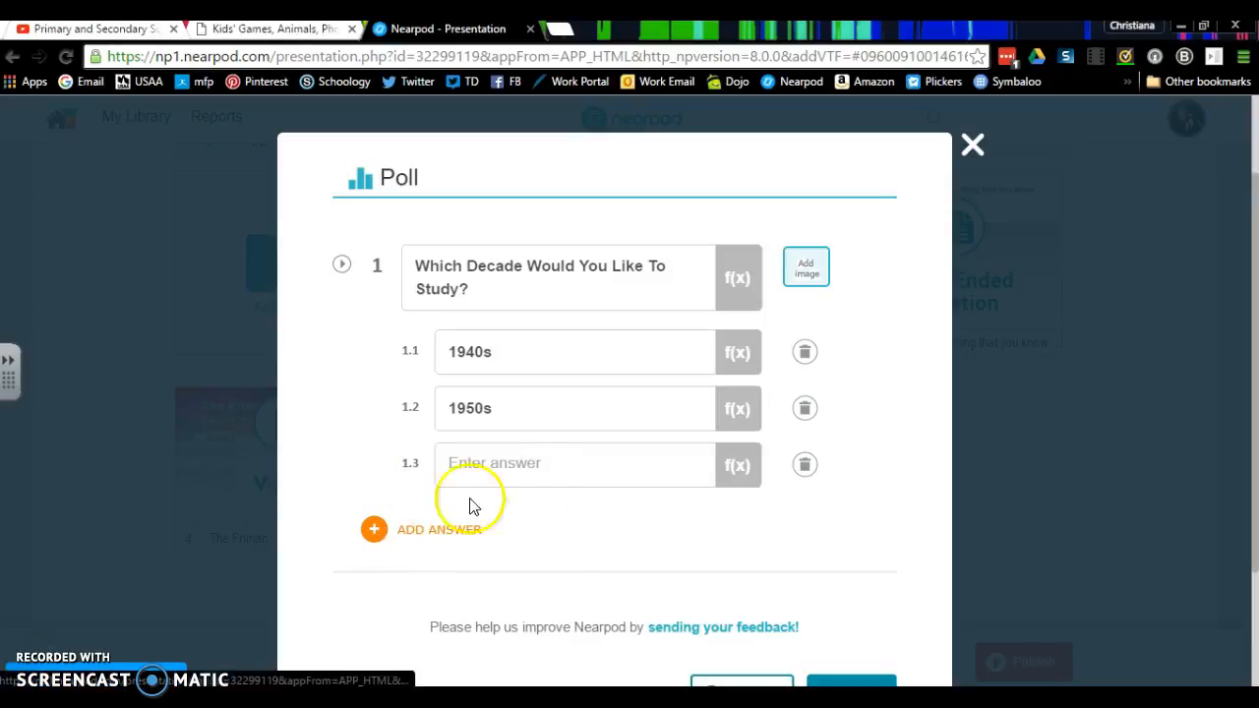
pyautogui.click(374, 527)
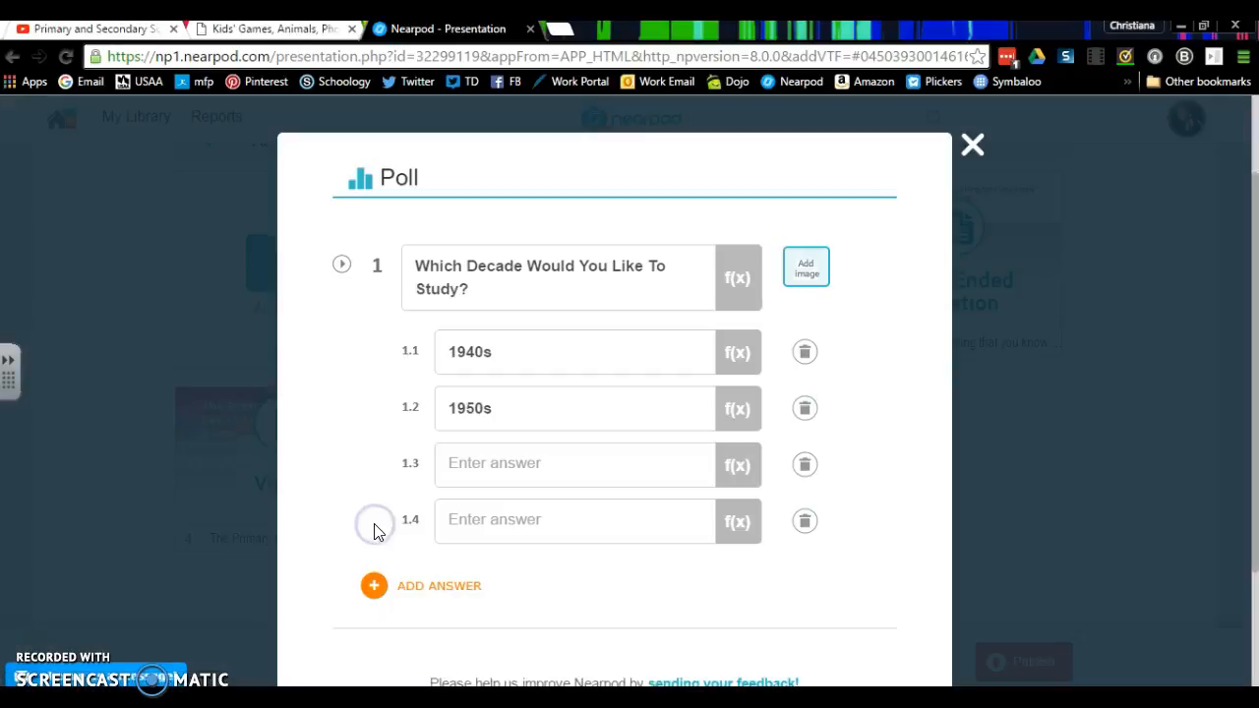
pyautogui.click(374, 586)
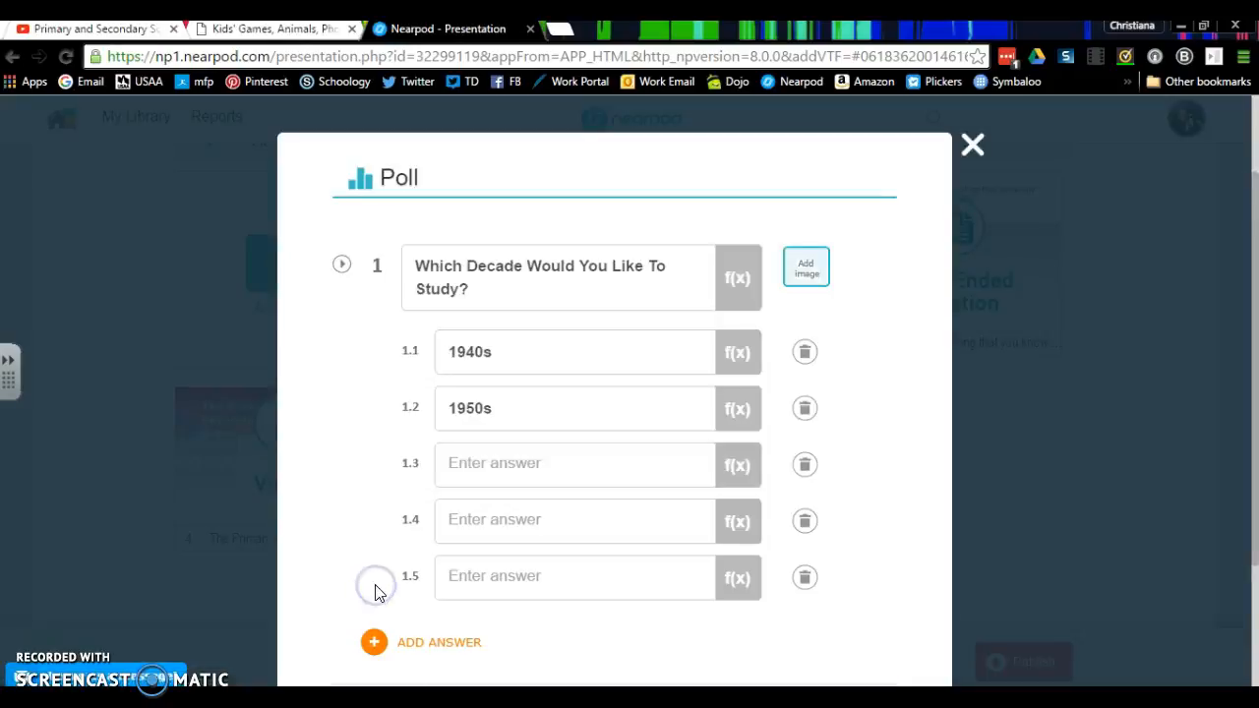
pyautogui.click(382, 649)
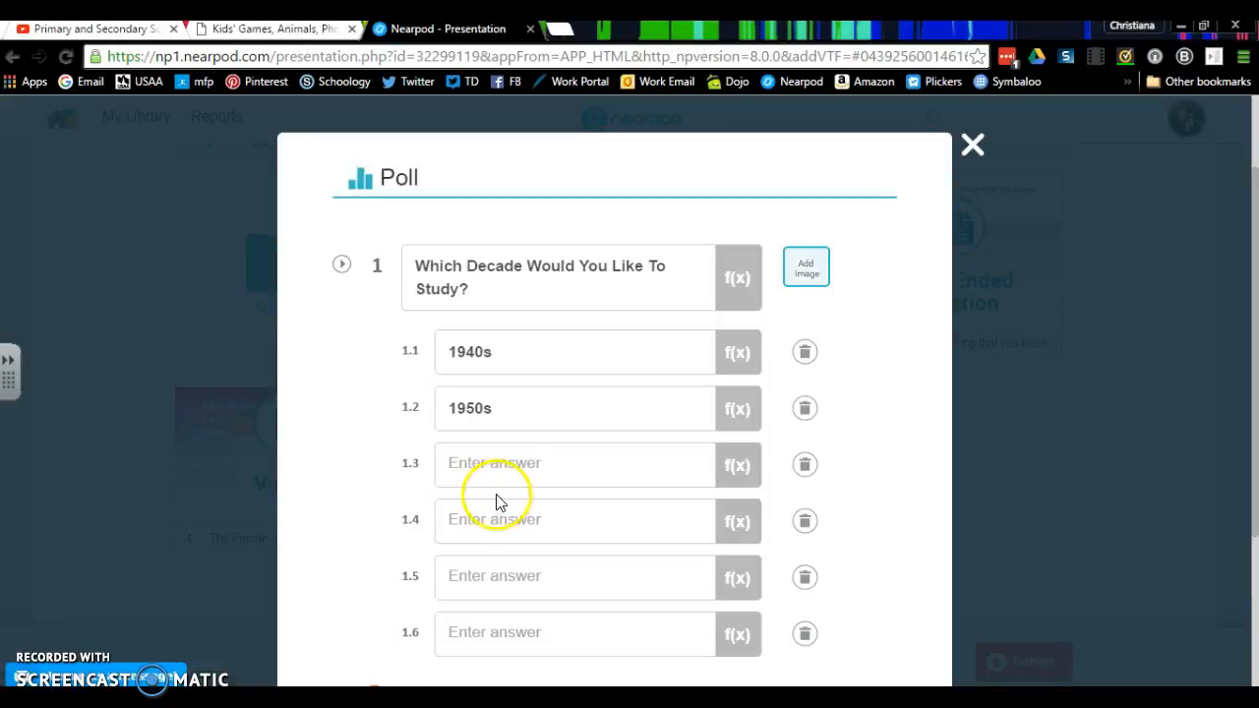
# - Fill in the remaining poll answers with 1960s, 1970s, 1980s and 1990s
pyautogui.click(501, 469)
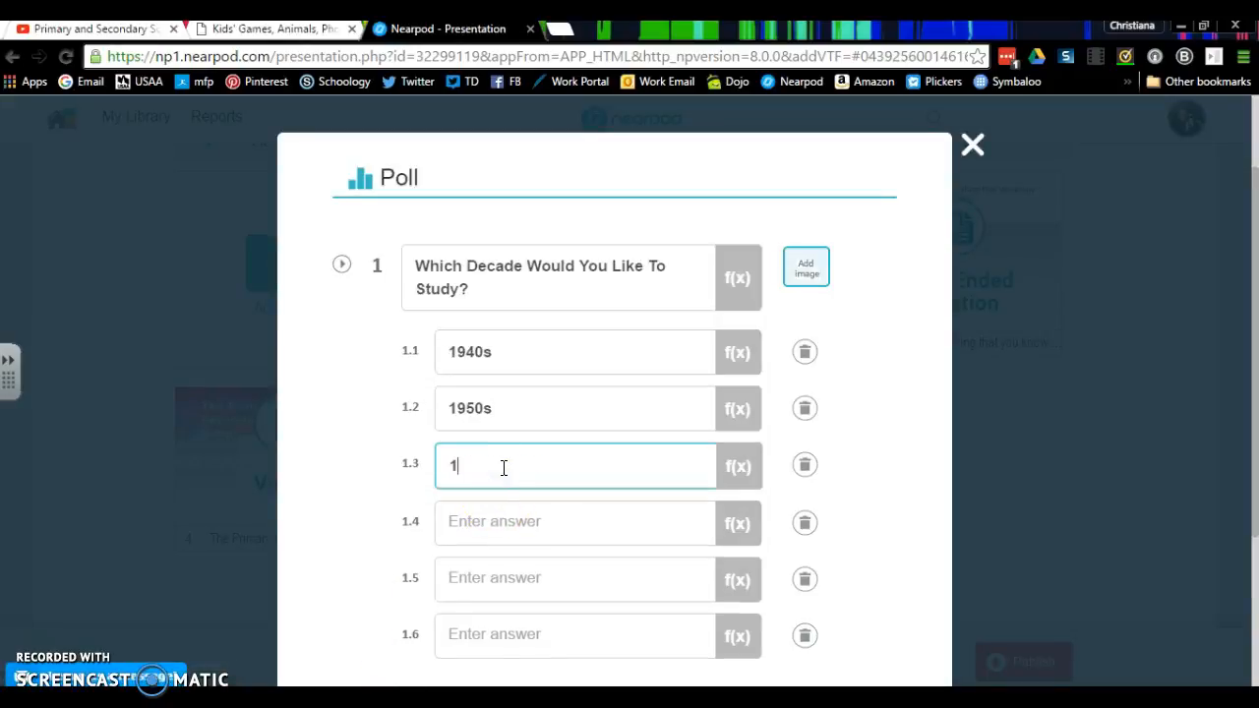
pyautogui.click(500, 519)
pyautogui.write('1970s')
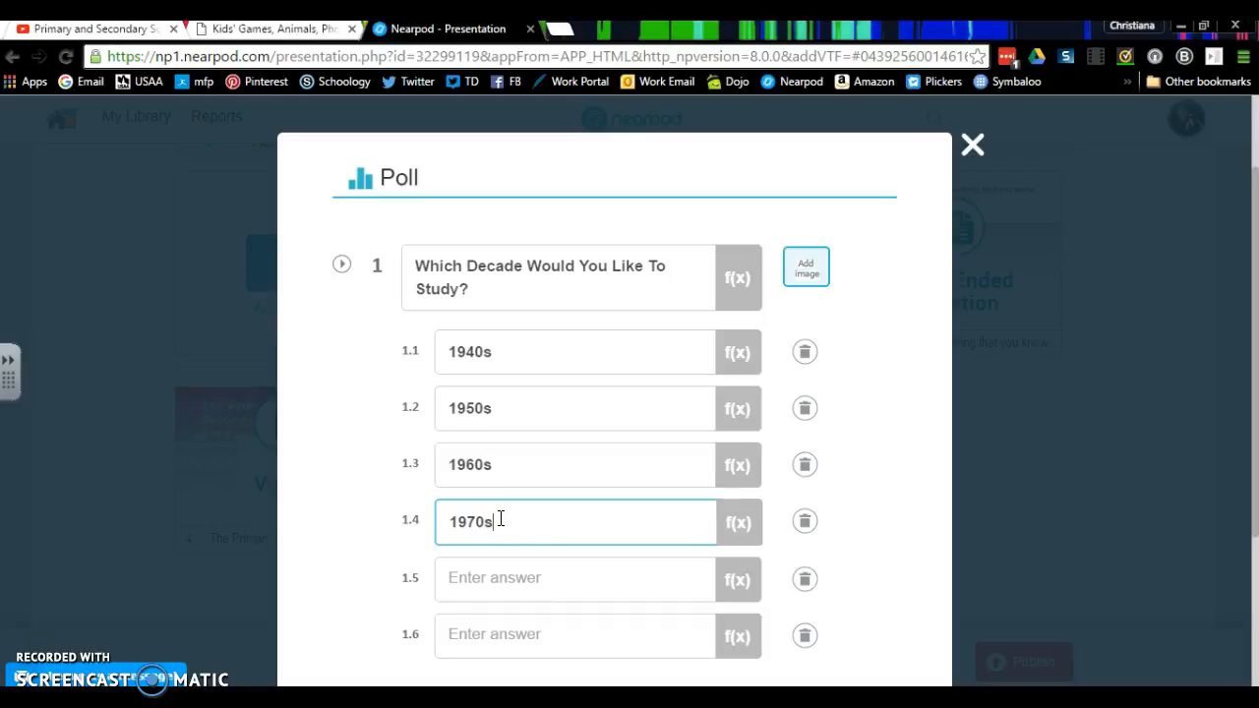
pyautogui.click(498, 576)
pyautogui.write('1980s')
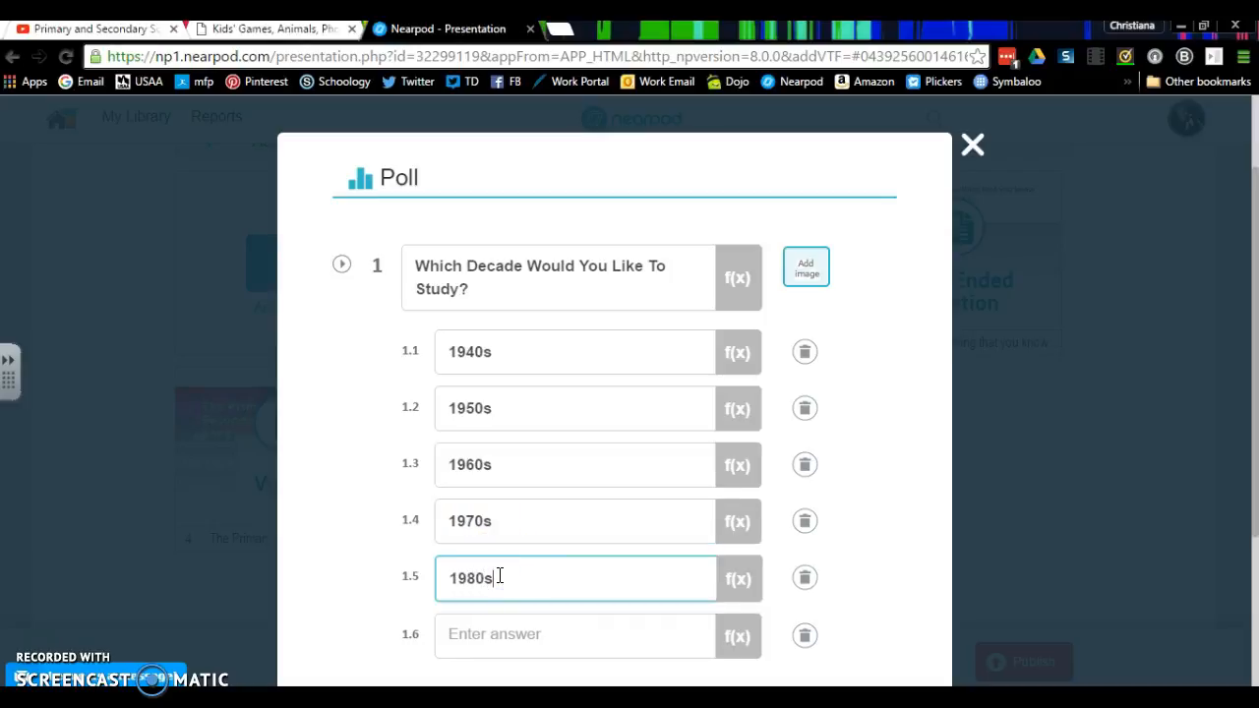
pyautogui.click(494, 632)
pyautogui.write('1990s')
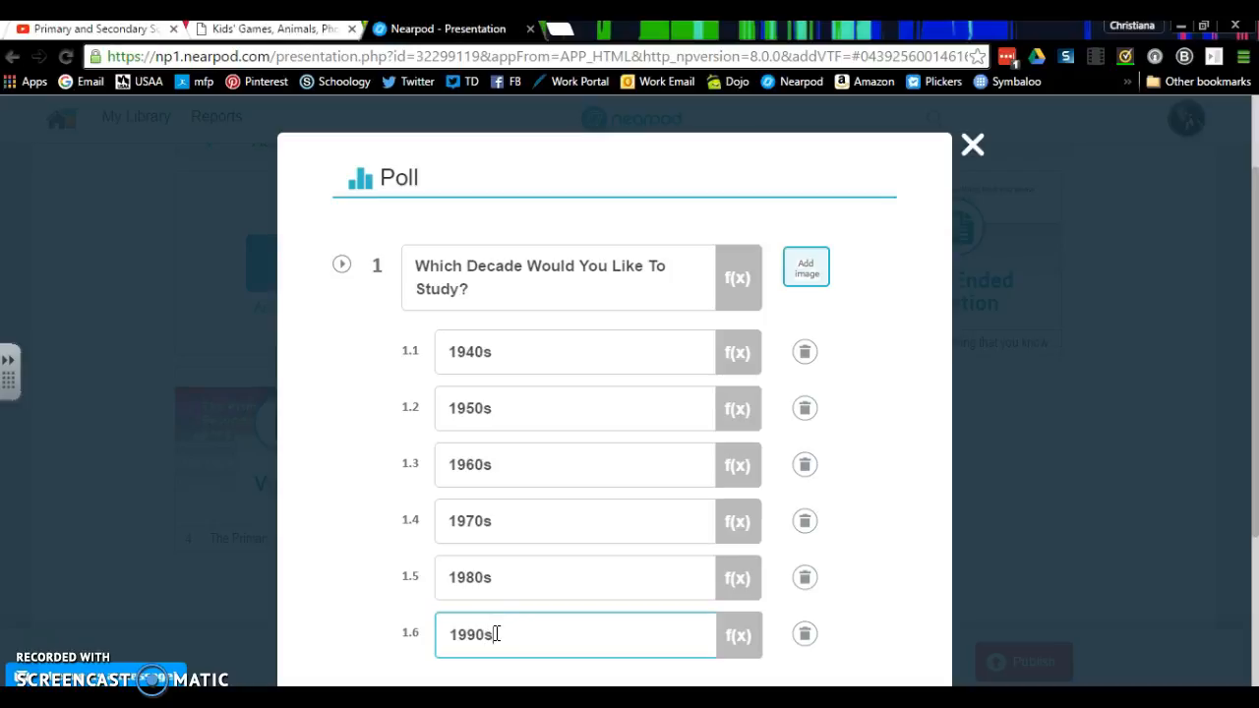
# - Attach the "download" image from the 2015-2016 folder to the poll question and save the poll
pyautogui.click(806, 266)
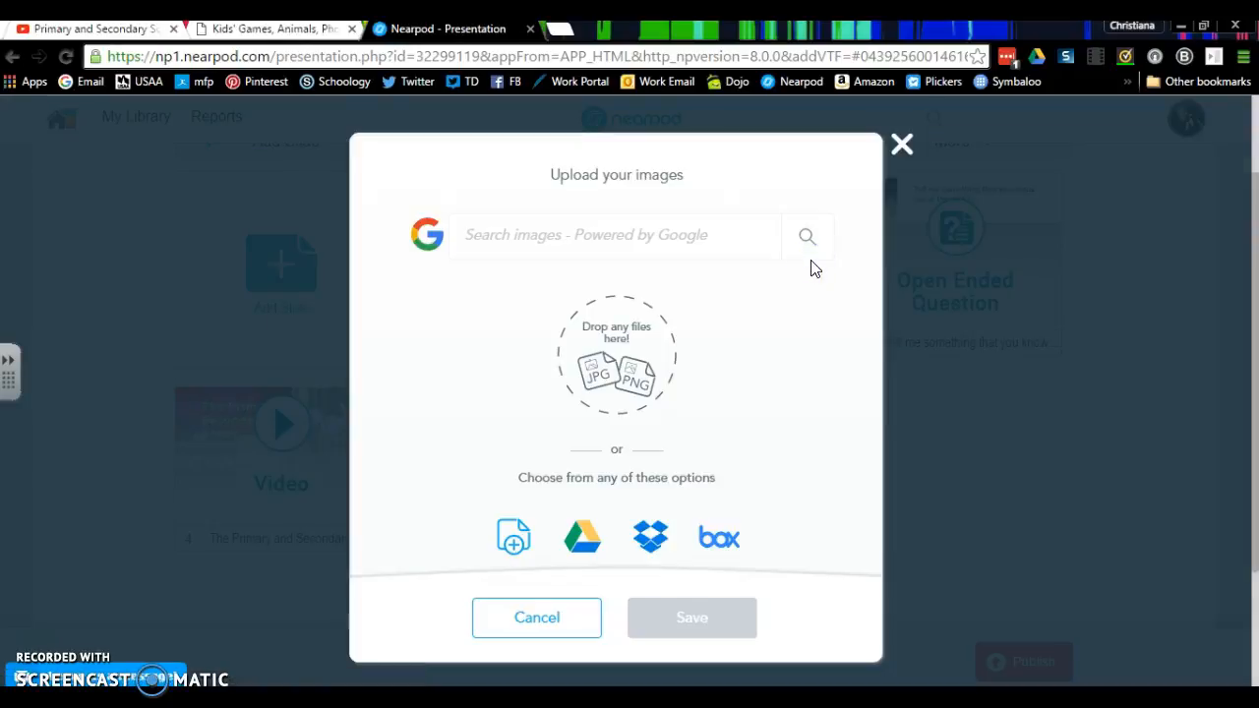
pyautogui.click(502, 544)
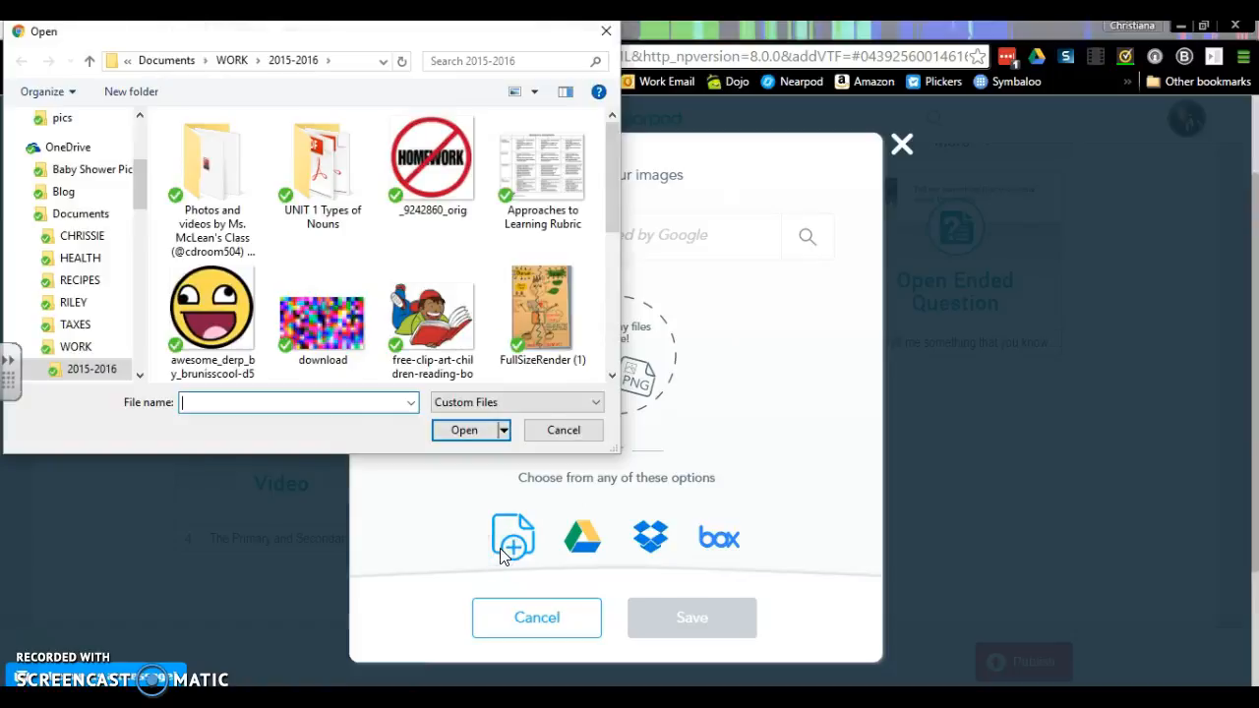
pyautogui.doubleClick(325, 330)
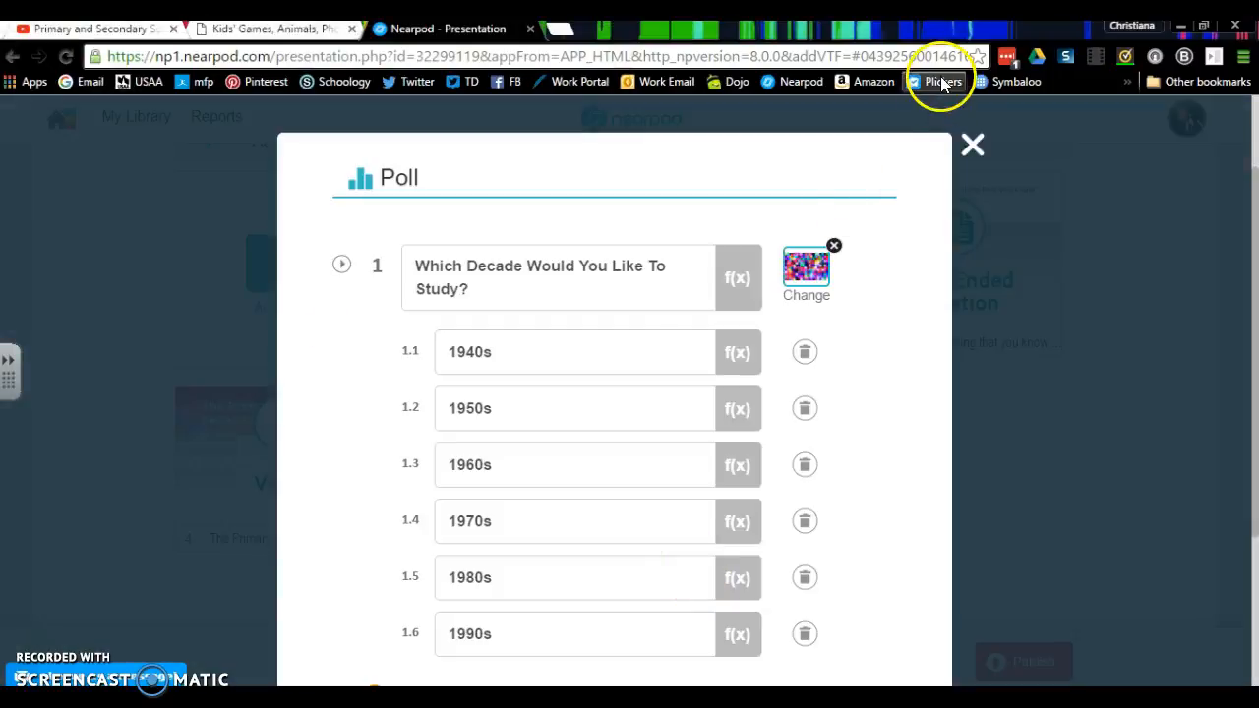
pyautogui.scroll(-2, 939, 413)
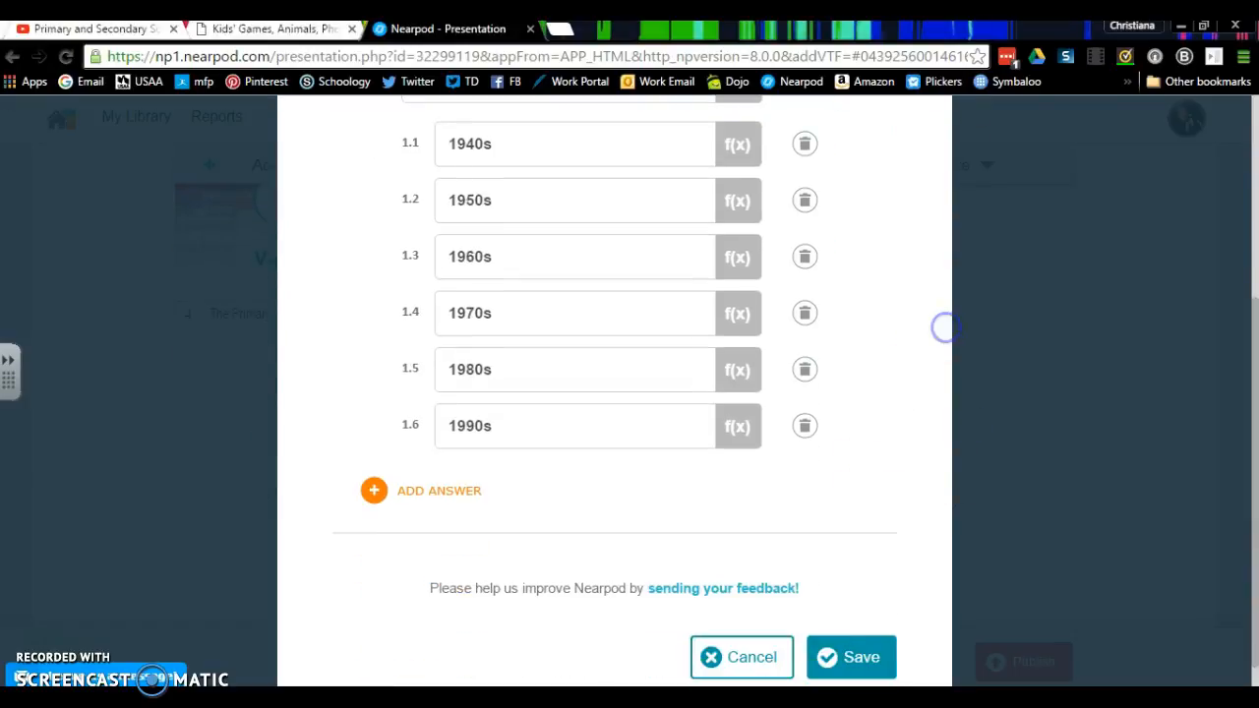
pyautogui.click(852, 658)
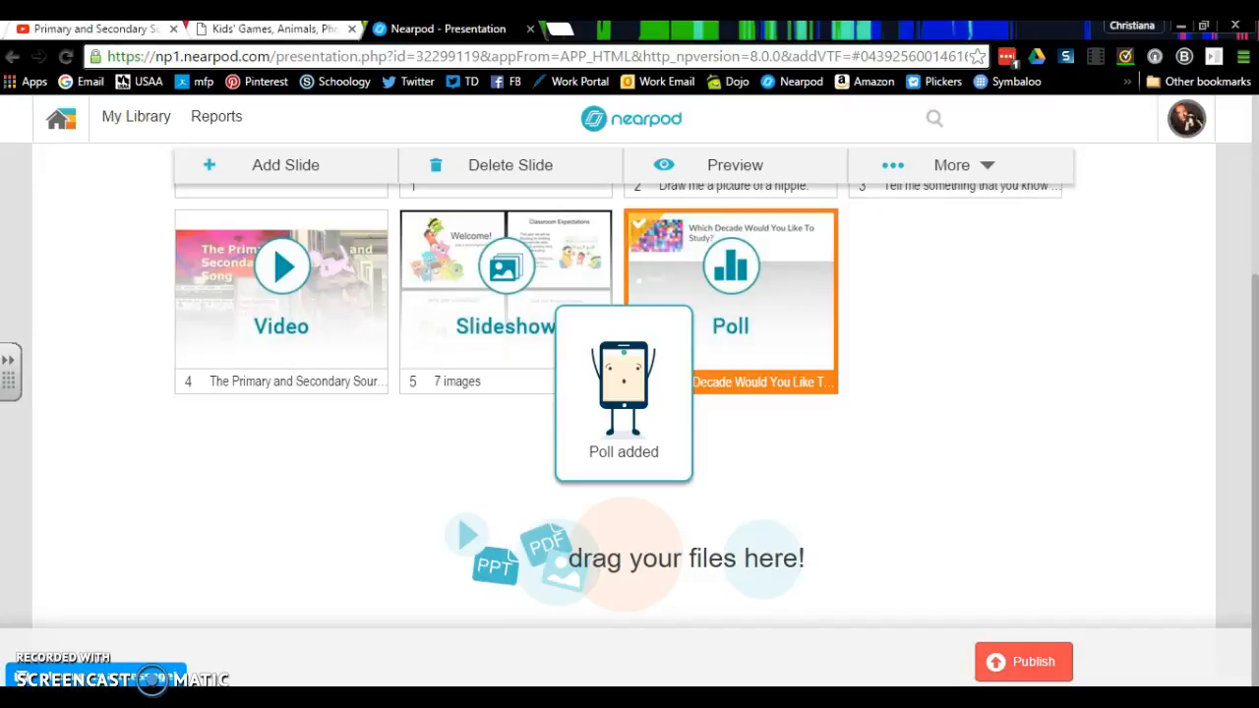
pyautogui.click(821, 239)
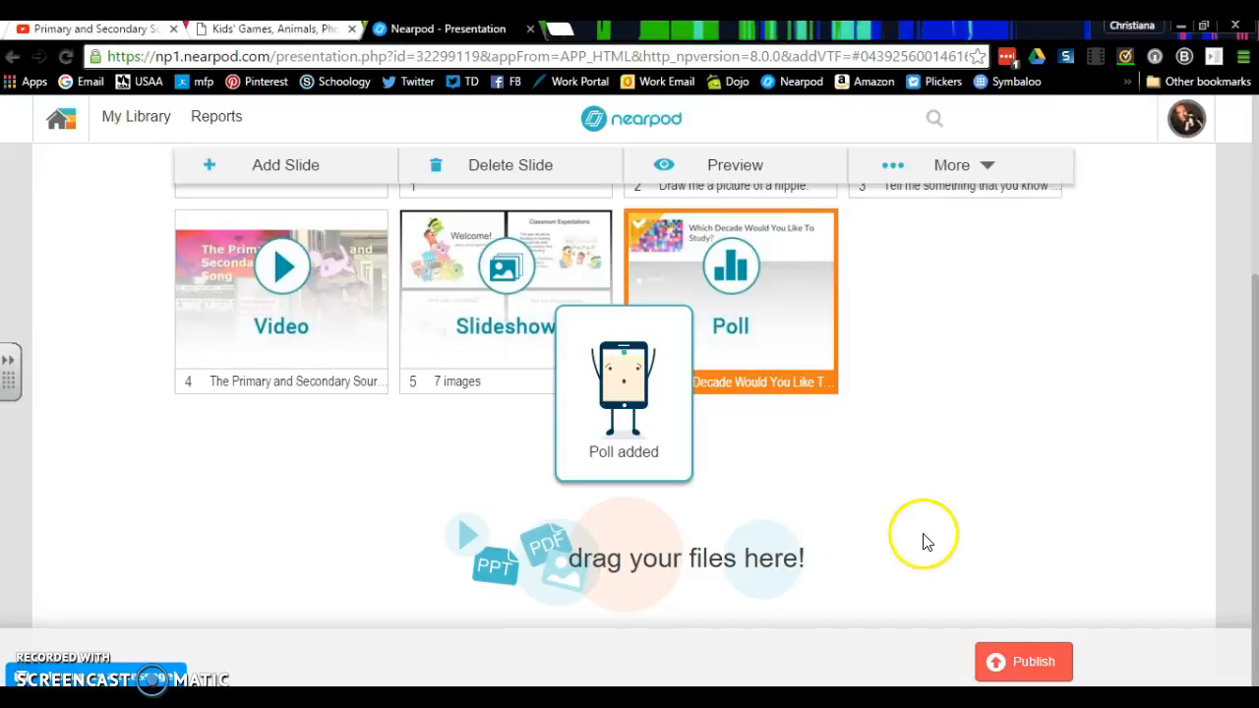
pyautogui.scroll(3, 1006, 430)
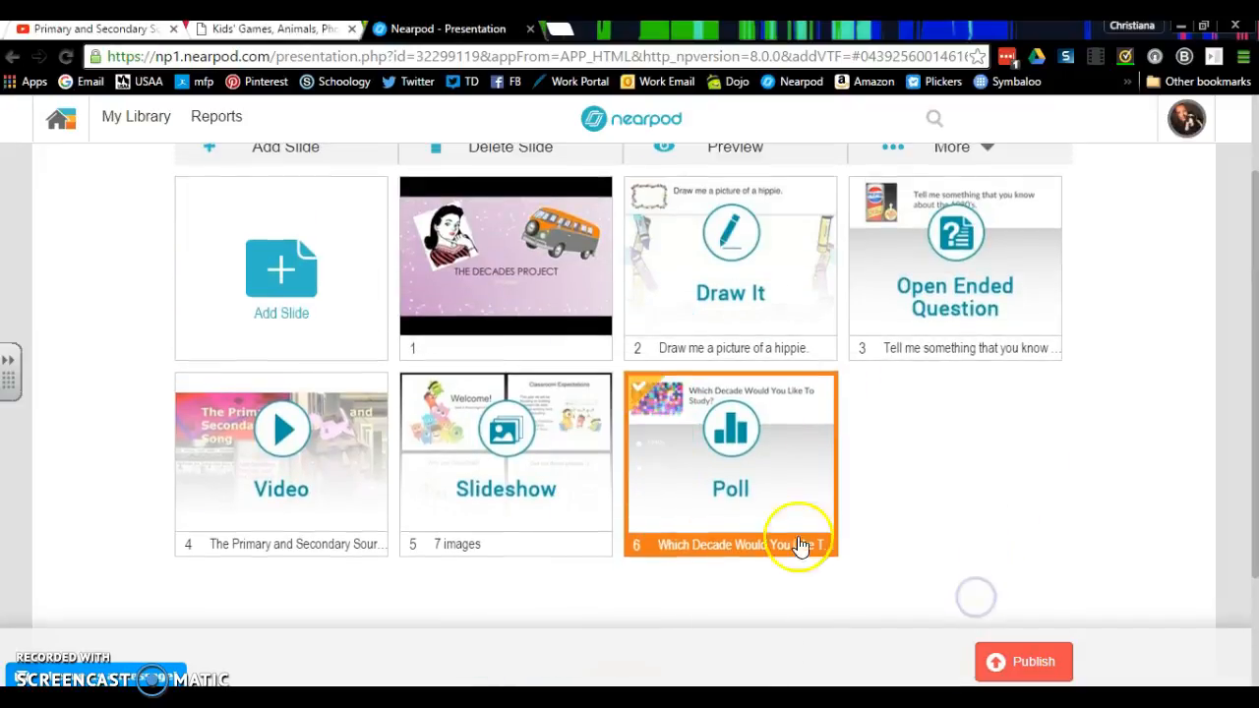
pyautogui.click(280, 295)
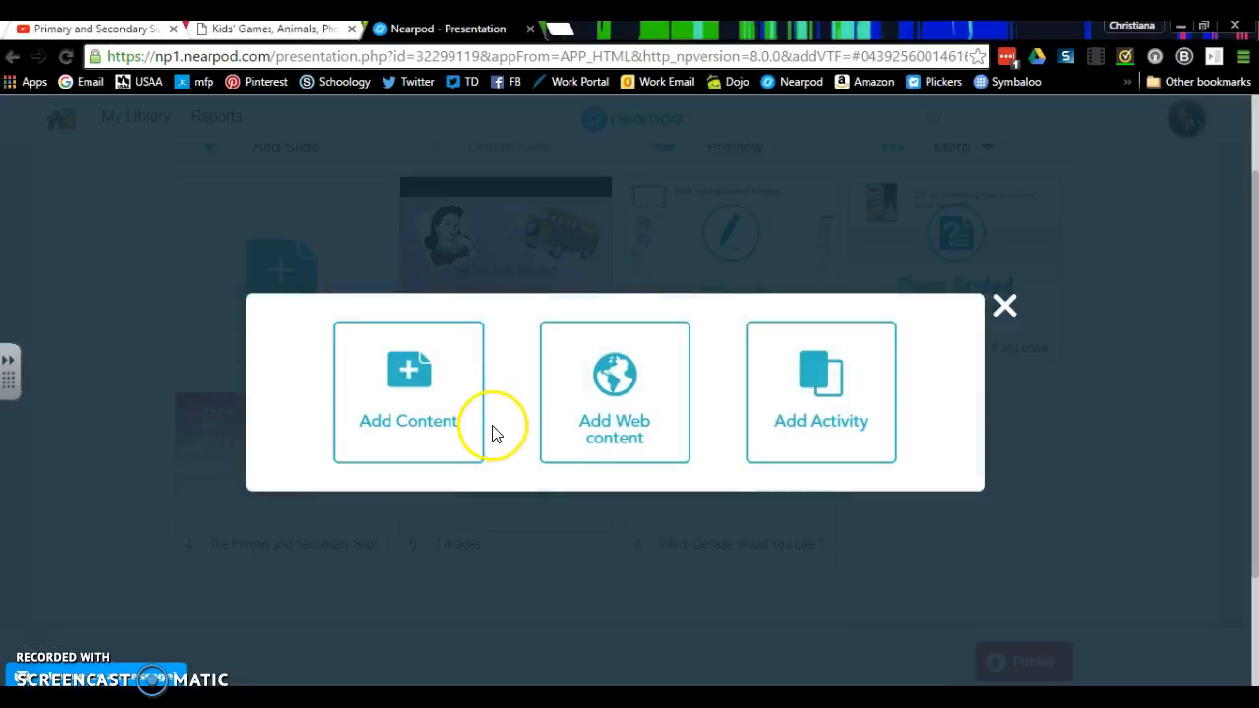
pyautogui.click(790, 431)
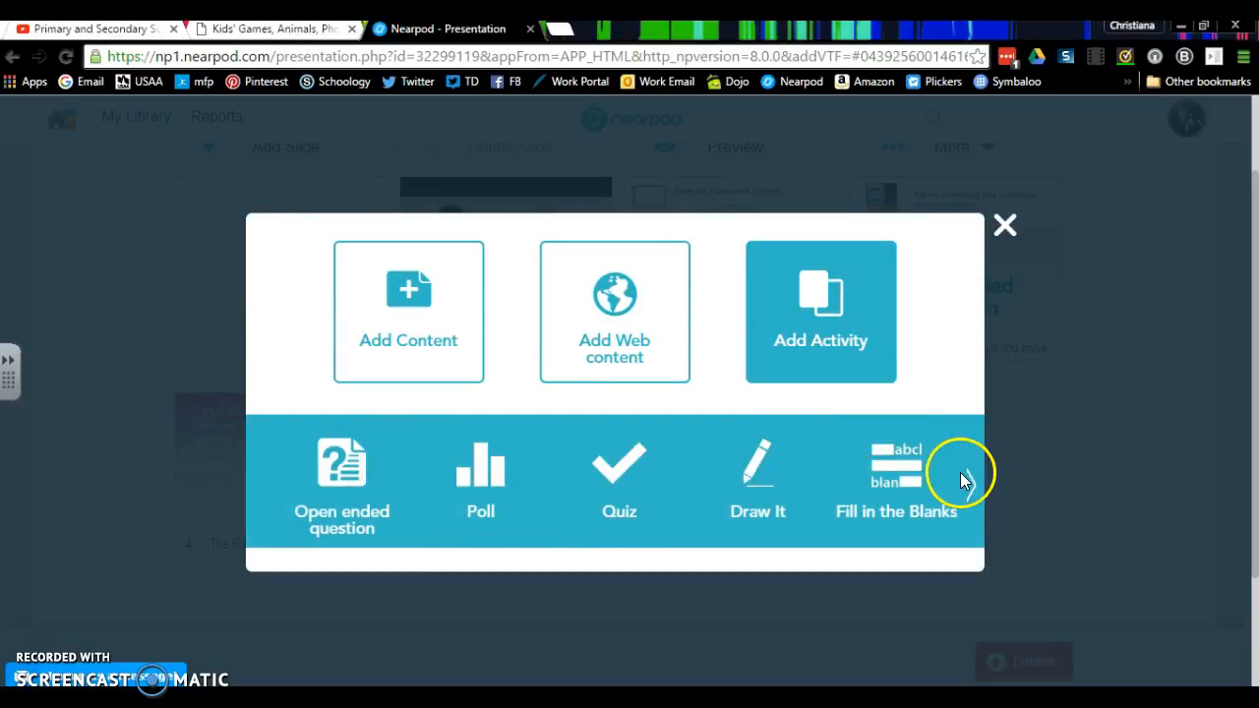
pyautogui.click(954, 480)
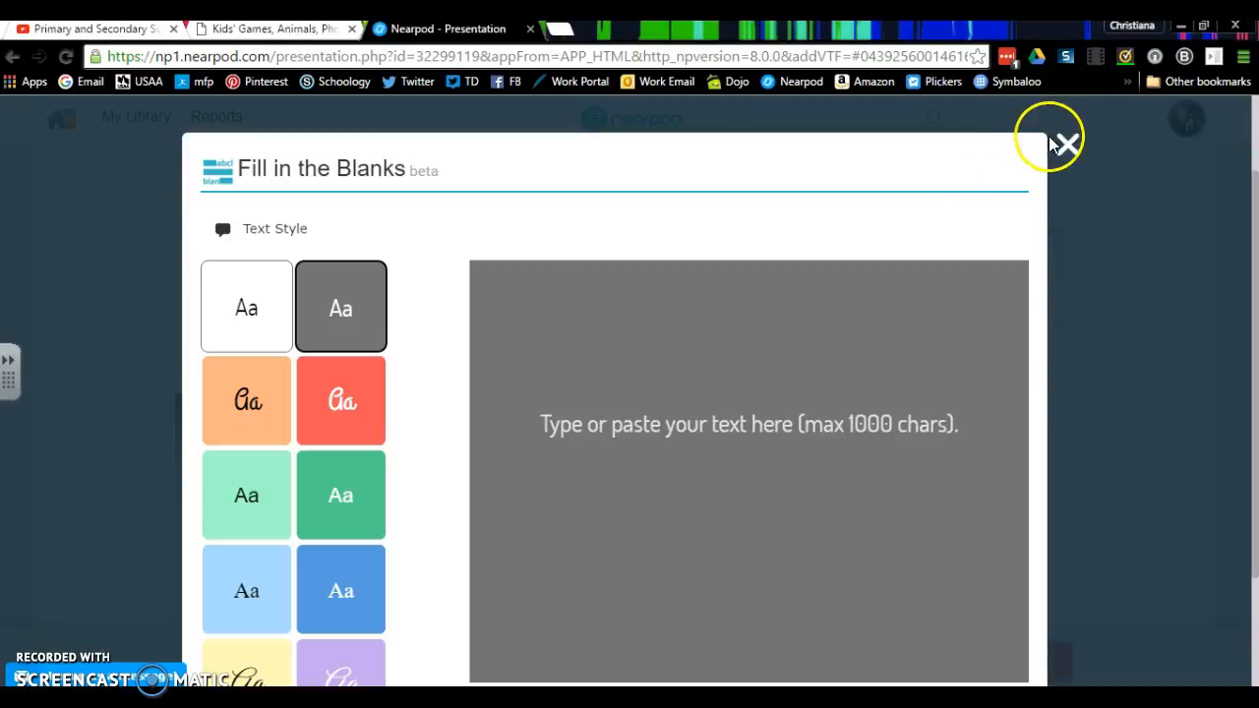
pyautogui.click(1066, 143)
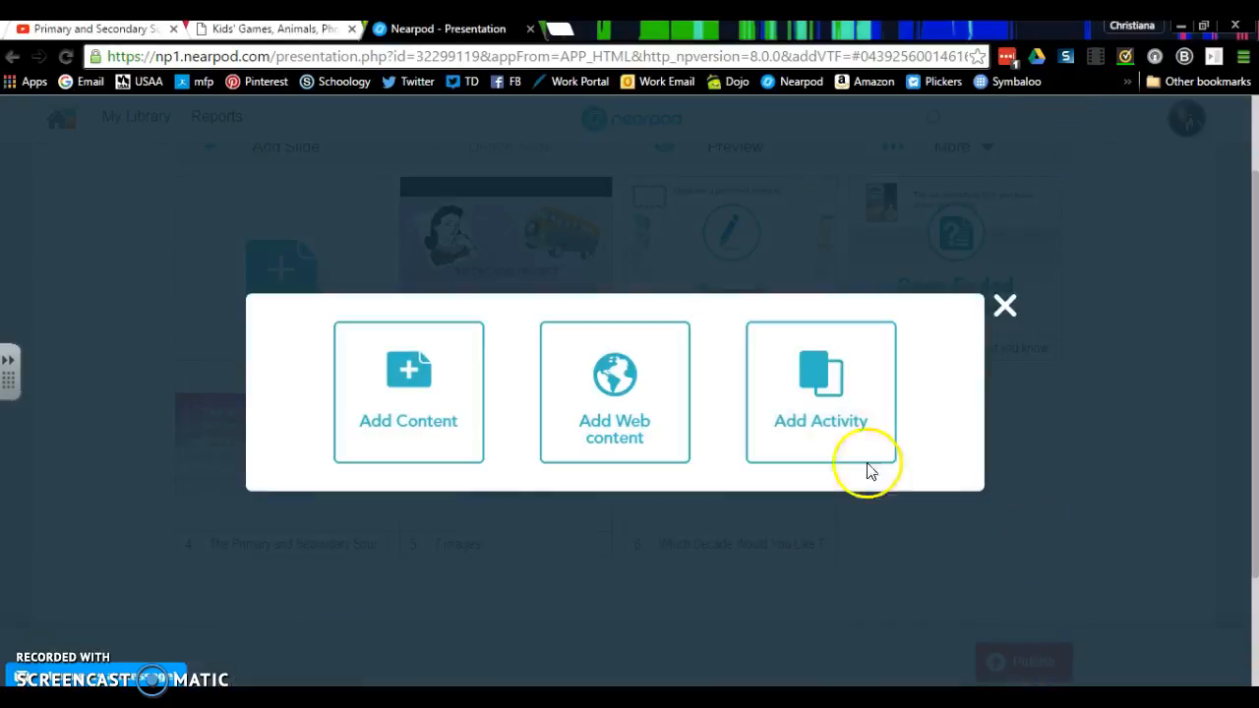
# - Add a Memory Test activity in Images mode with the grid size set to 6 pairs
pyautogui.click(875, 385)
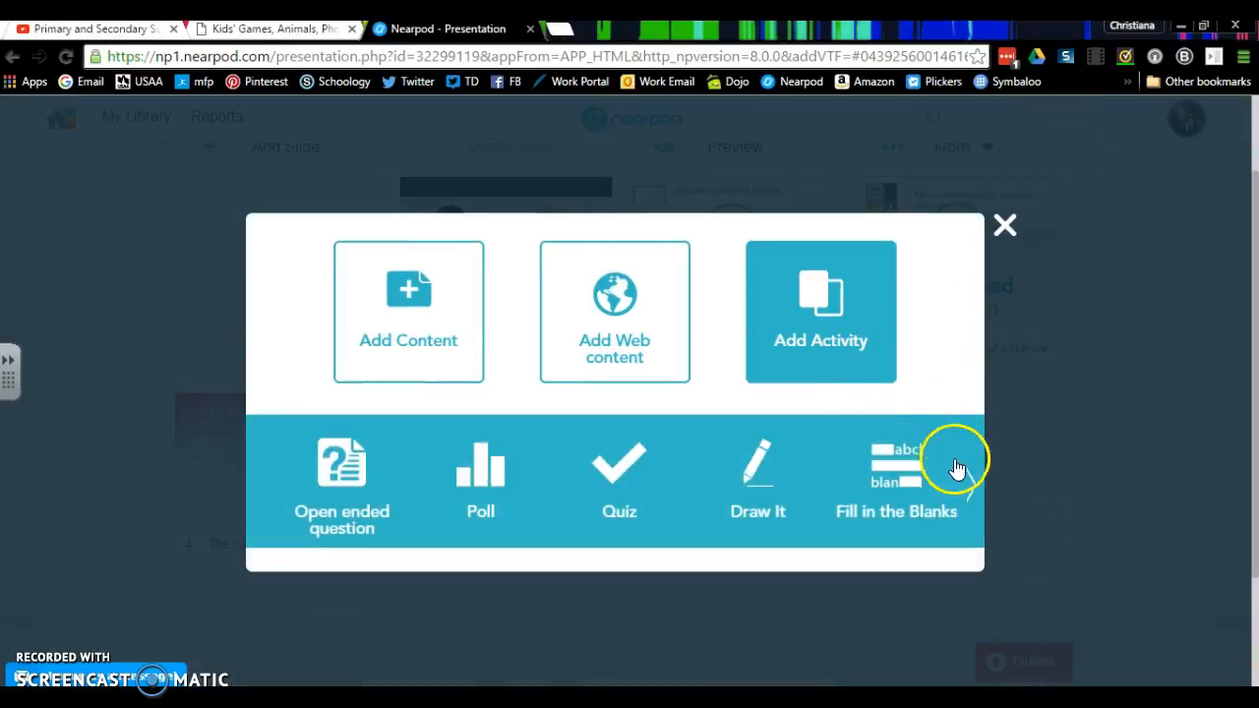
pyautogui.click(970, 485)
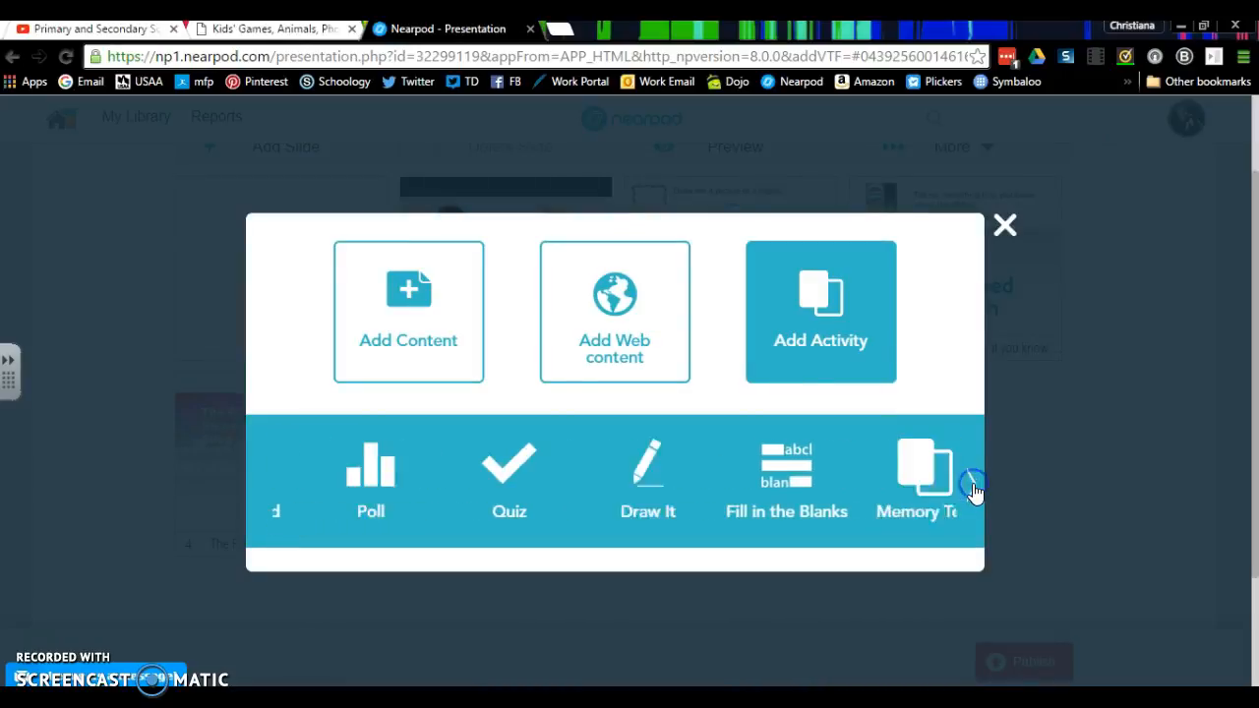
pyautogui.click(899, 500)
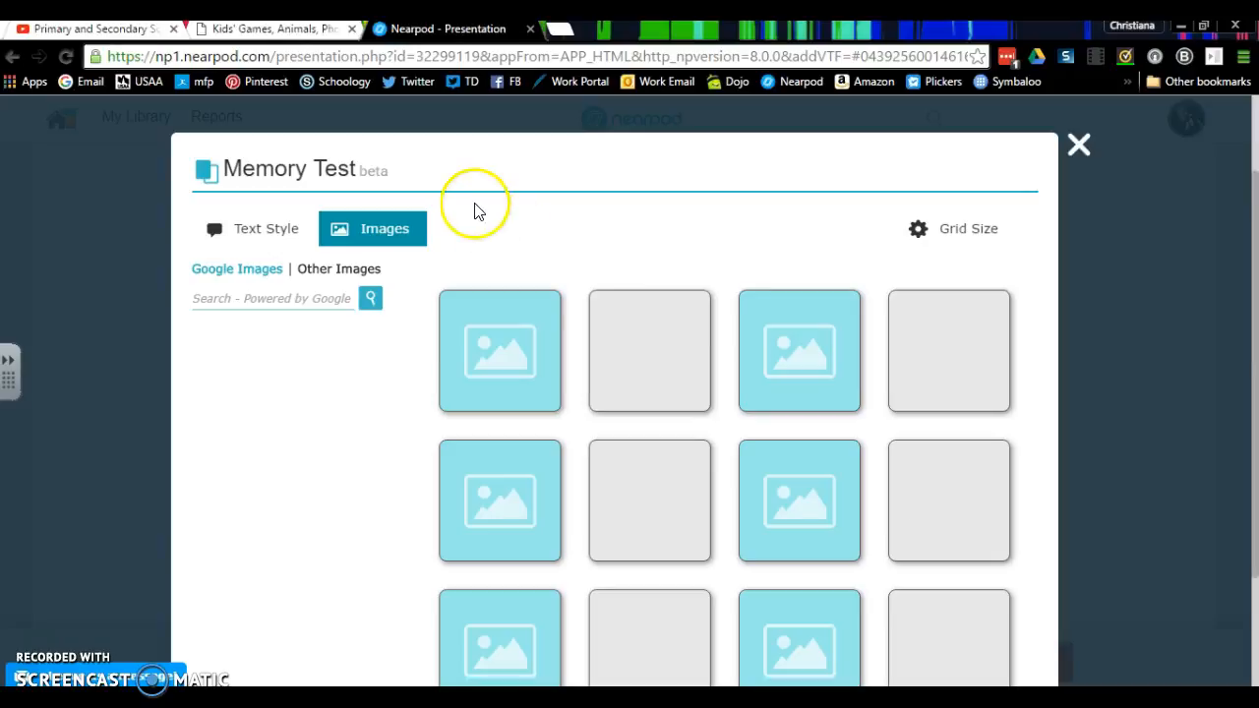
pyautogui.click(408, 227)
pyautogui.scroll(-1, 1034, 168)
pyautogui.click(924, 173)
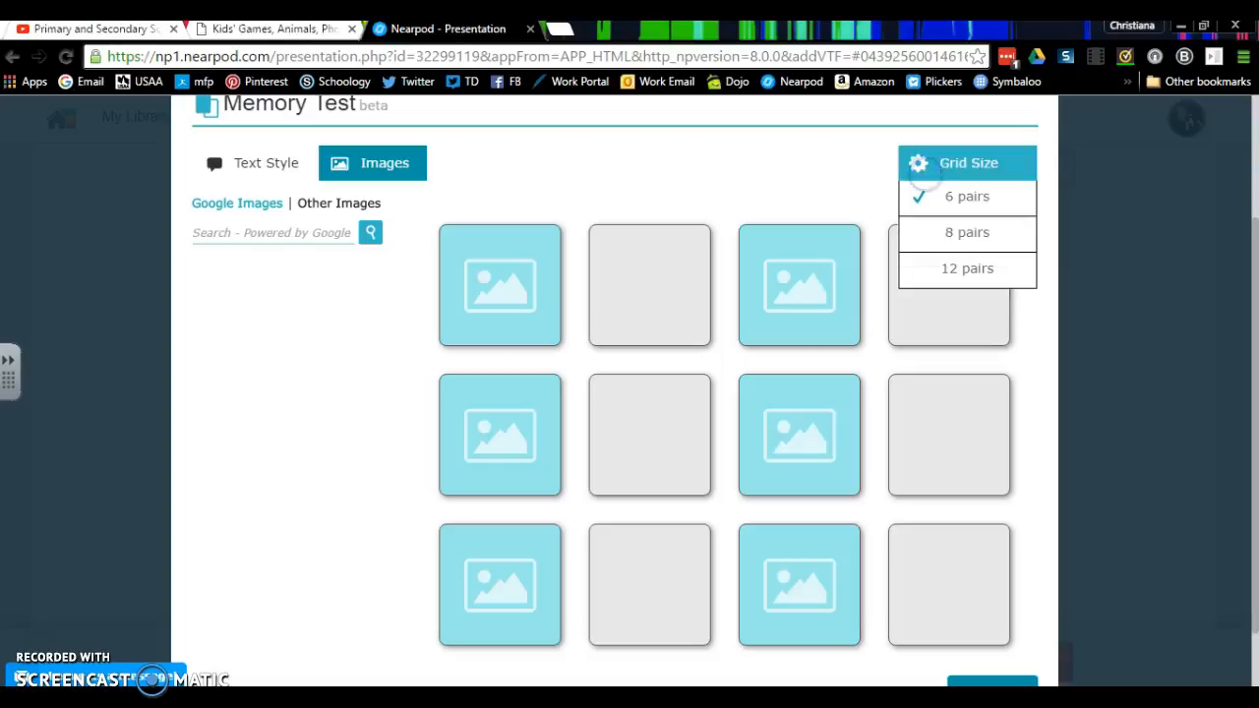
pyautogui.moveTo(925, 169)
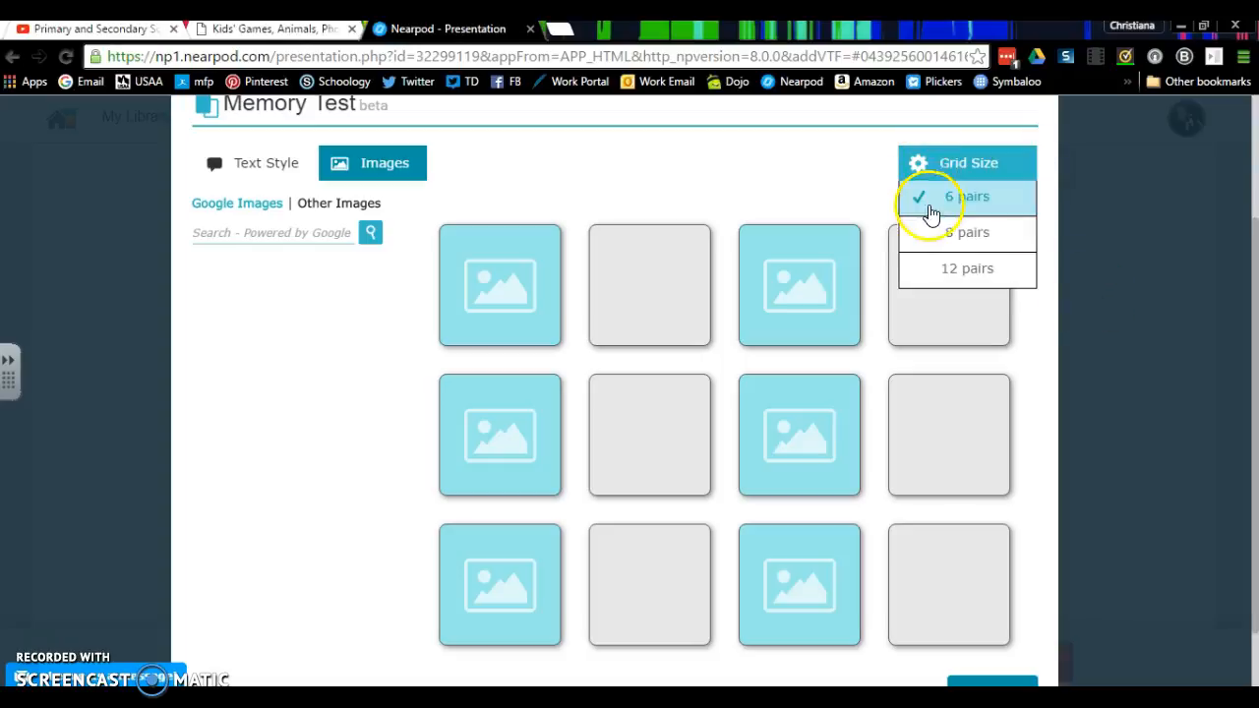
pyautogui.click(933, 208)
pyautogui.click(755, 165)
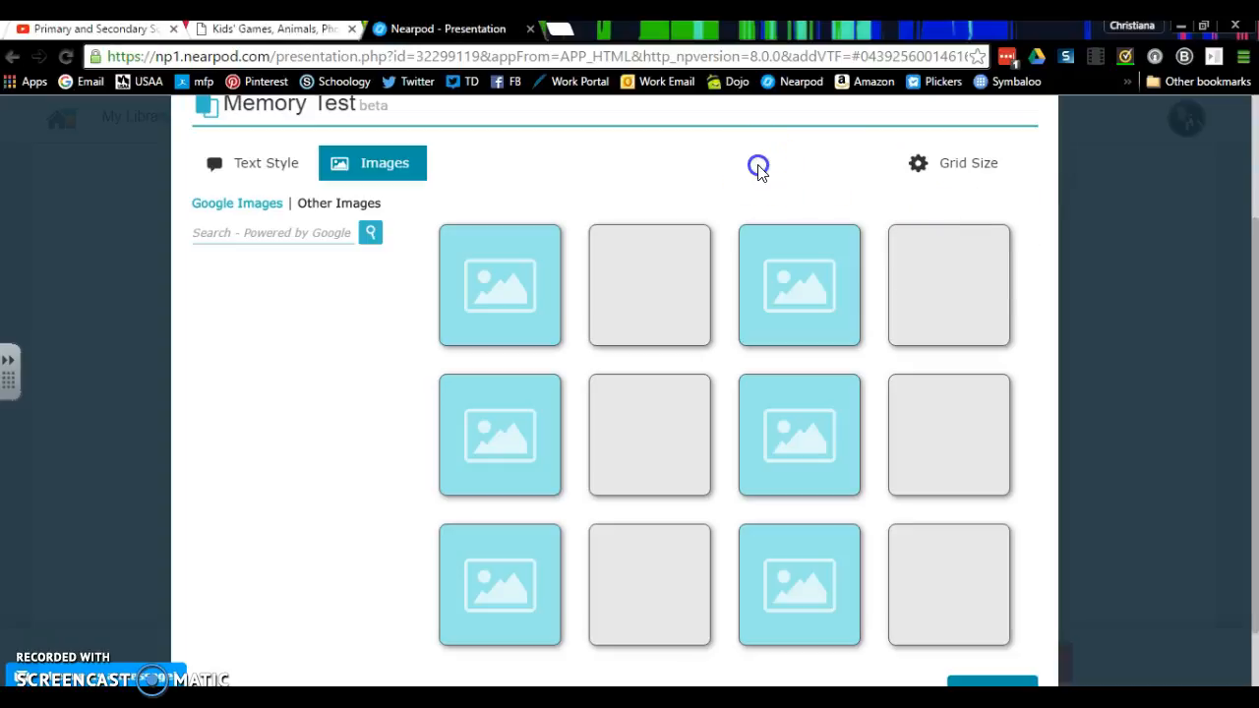
# - Search Google Images for 1940s and place the "Greatest Hits of the 1940s" cover in the first pair of the grid
pyautogui.click(384, 141)
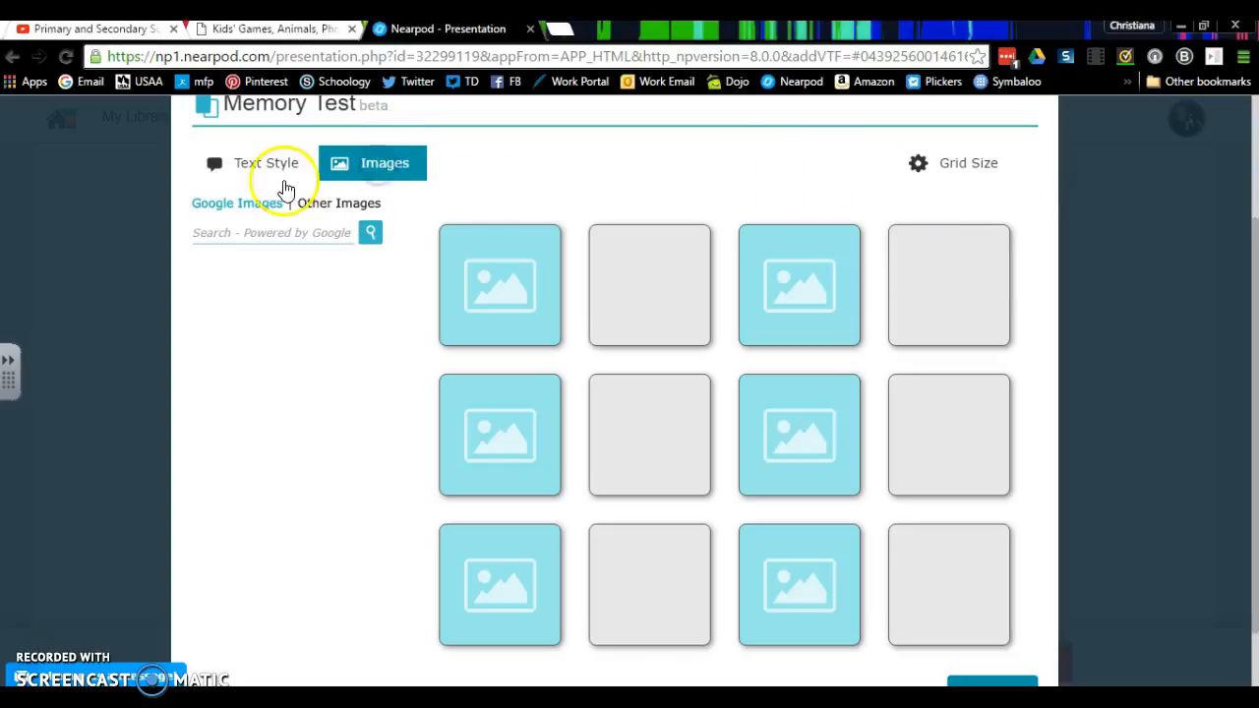
pyautogui.click(248, 211)
pyautogui.click(261, 230)
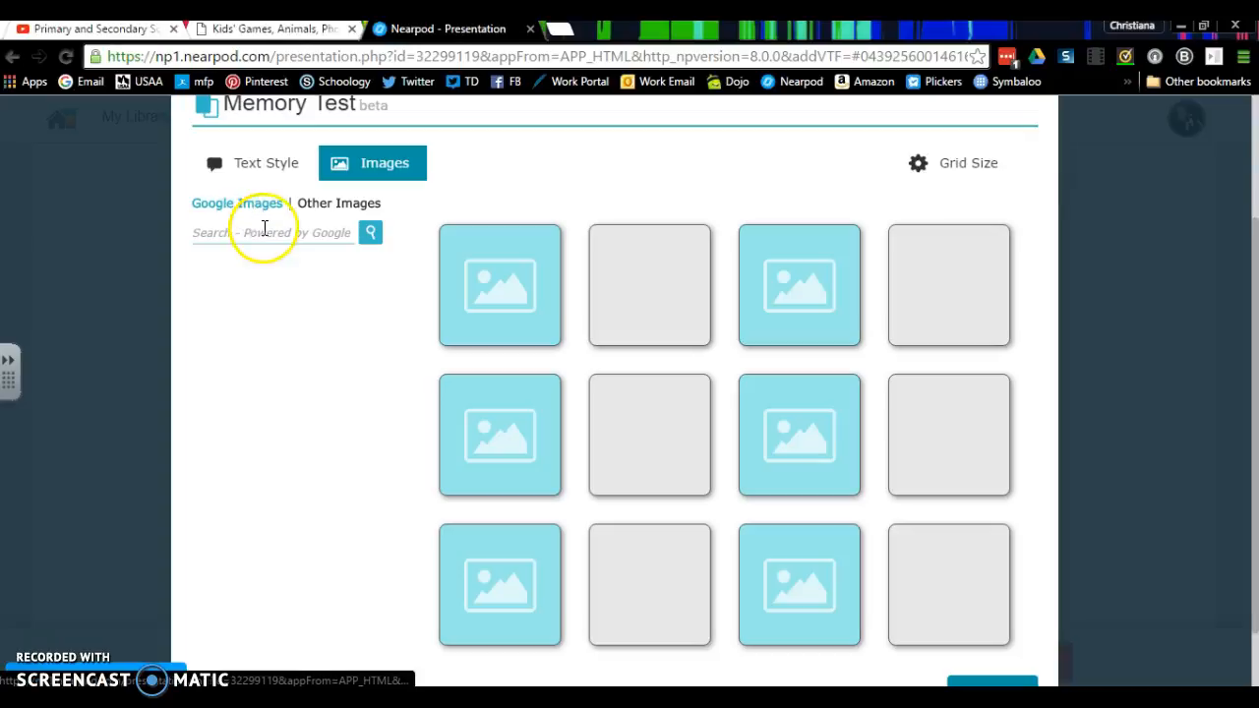
pyautogui.write('1940s')
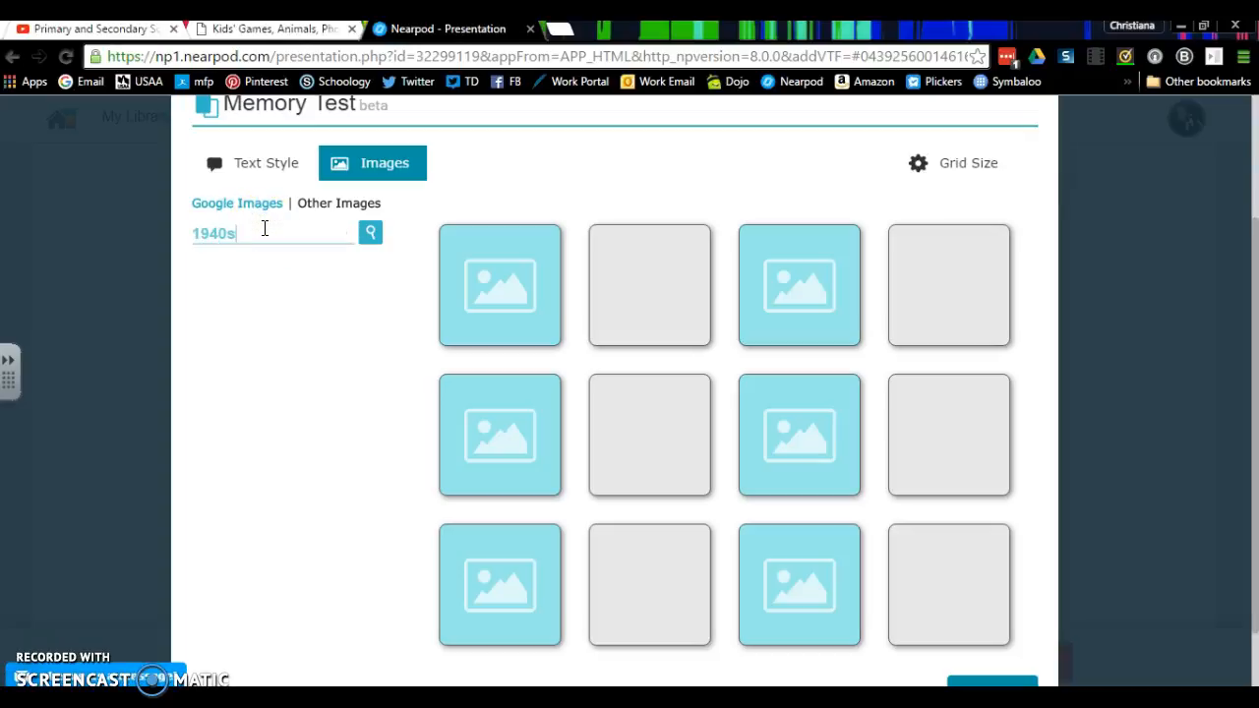
pyautogui.press('Return')
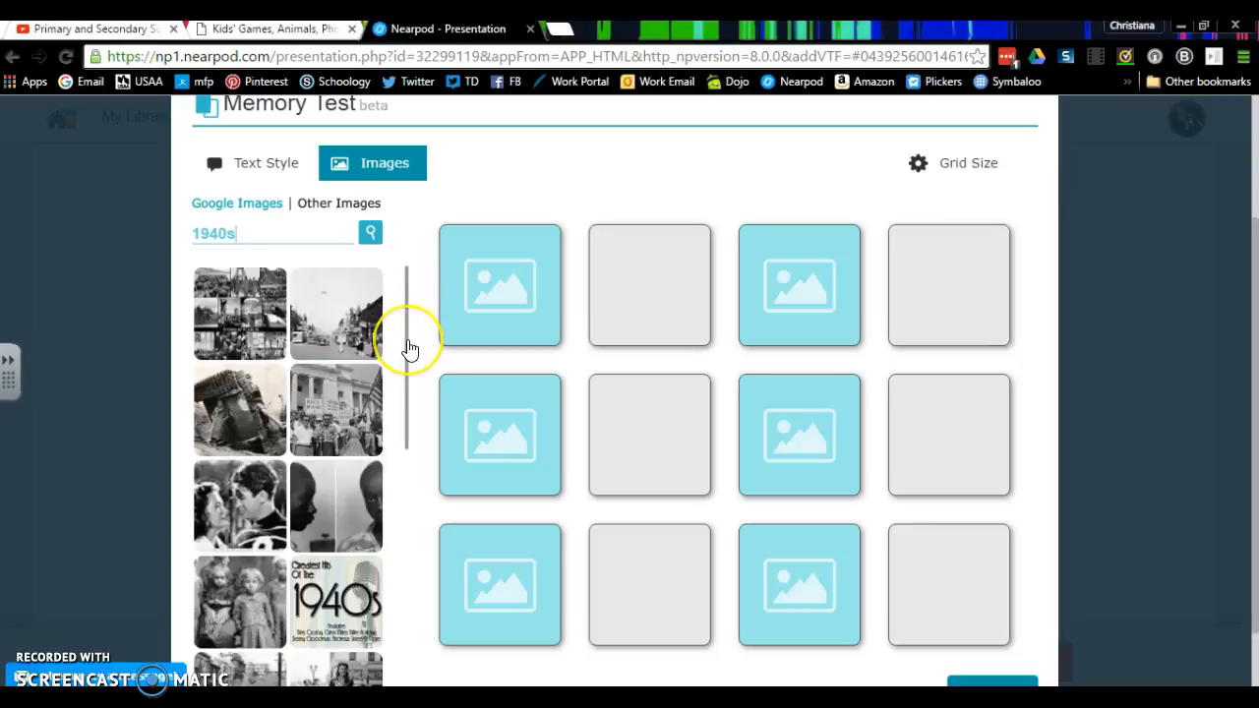
pyautogui.moveTo(408, 349); pyautogui.dragTo(516, 310)
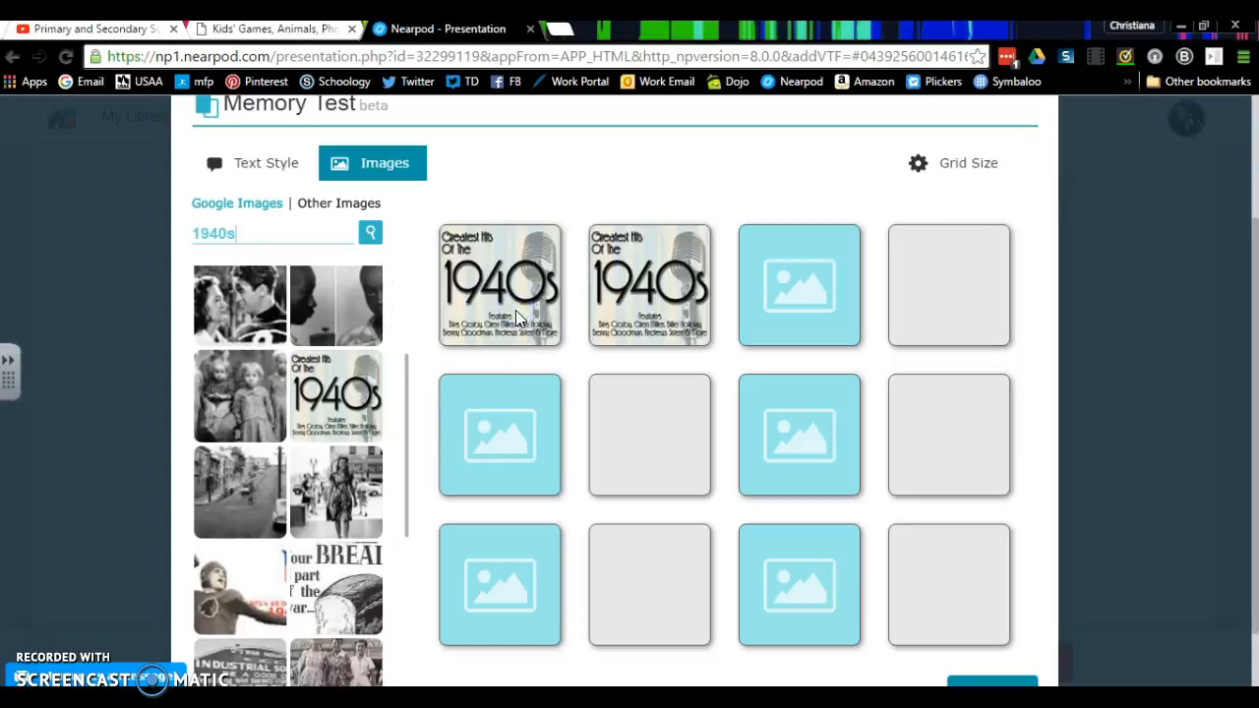
# - Search Google Images for 1950s and place the turquoise car picture in the pair below the 1940s cover
pyautogui.click(223, 236)
pyautogui.click(372, 241)
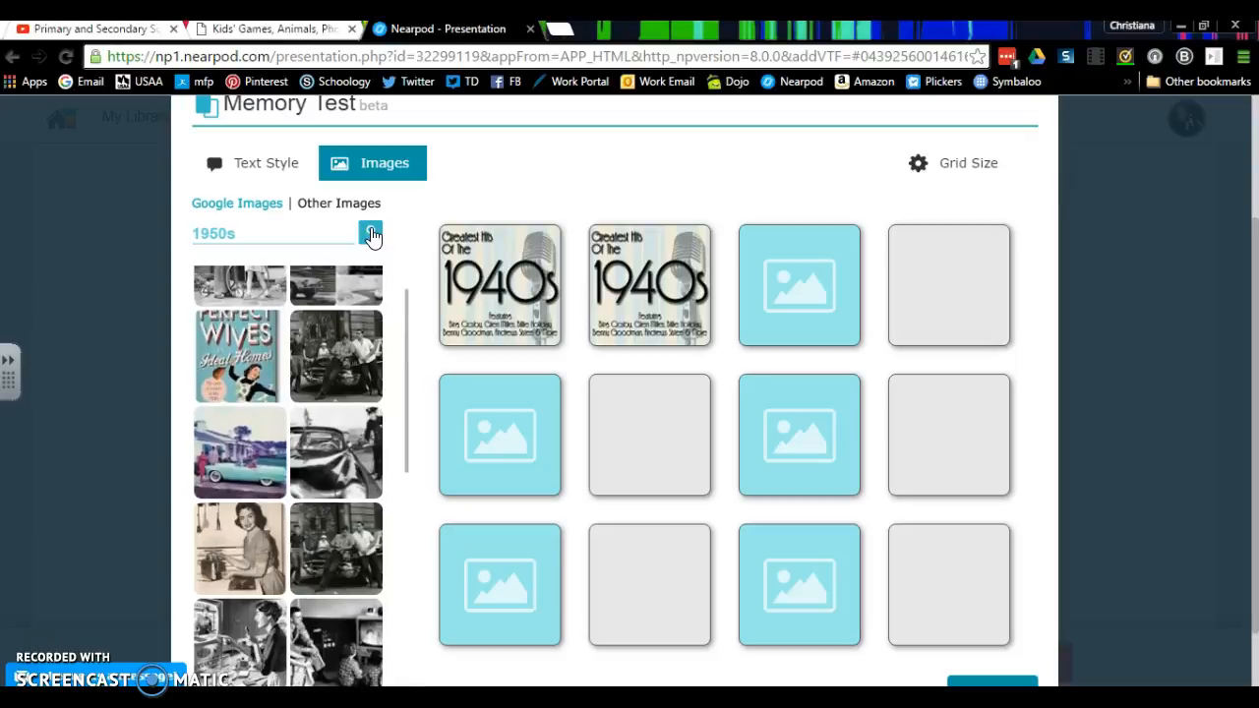
pyautogui.moveTo(253, 455); pyautogui.dragTo(501, 460)
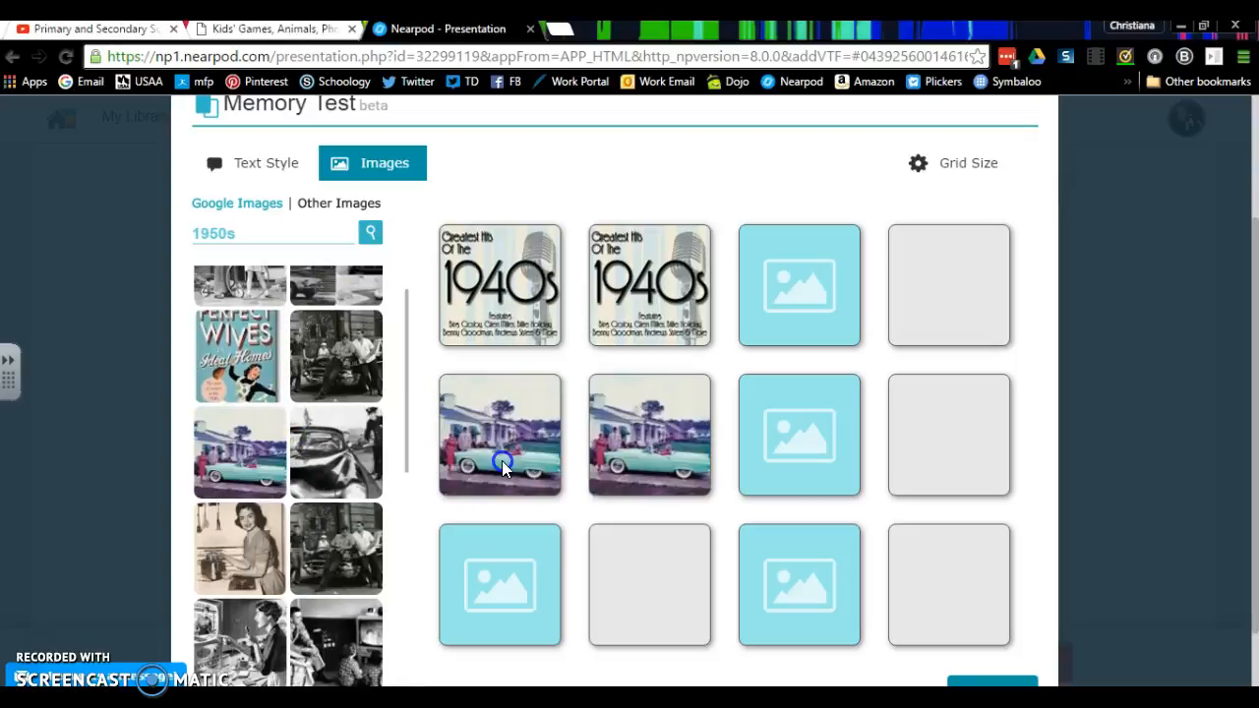
# - Search Google Images for 1960s and place the red and blue 1960s logo in the pair below the turquoise car
pyautogui.click(216, 235)
pyautogui.press('BackSpace')
pyautogui.write('6')
pyautogui.click(368, 233)
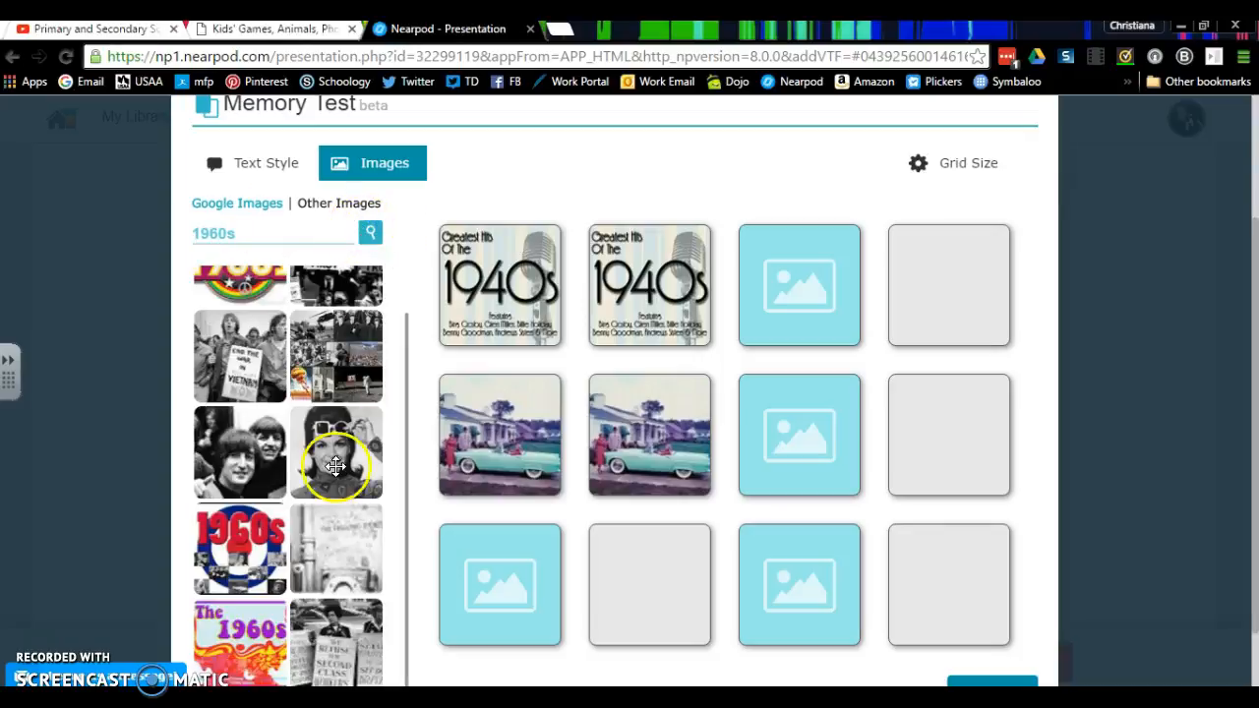
pyautogui.moveTo(254, 578); pyautogui.dragTo(502, 585)
# - Search Google Images for 1970s and place the three-man band photo in the pair beside the 1940s cover
pyautogui.click(219, 233)
pyautogui.press('BackSpace')
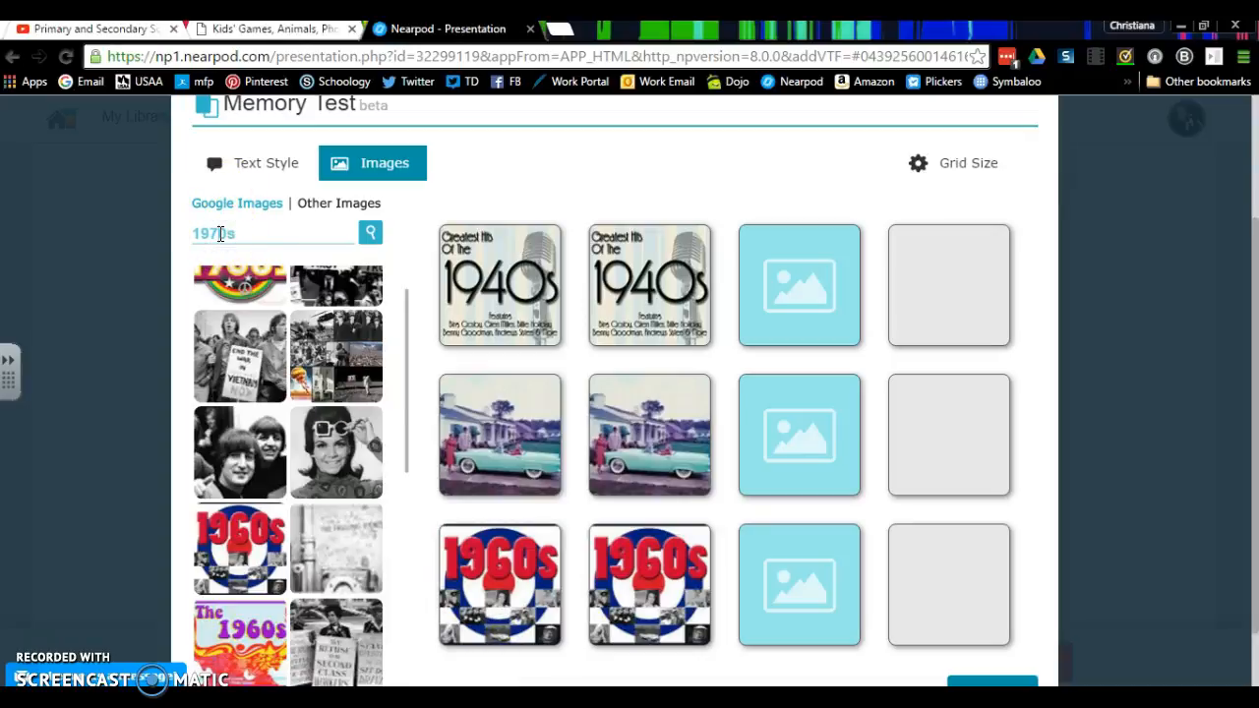
pyautogui.click(370, 236)
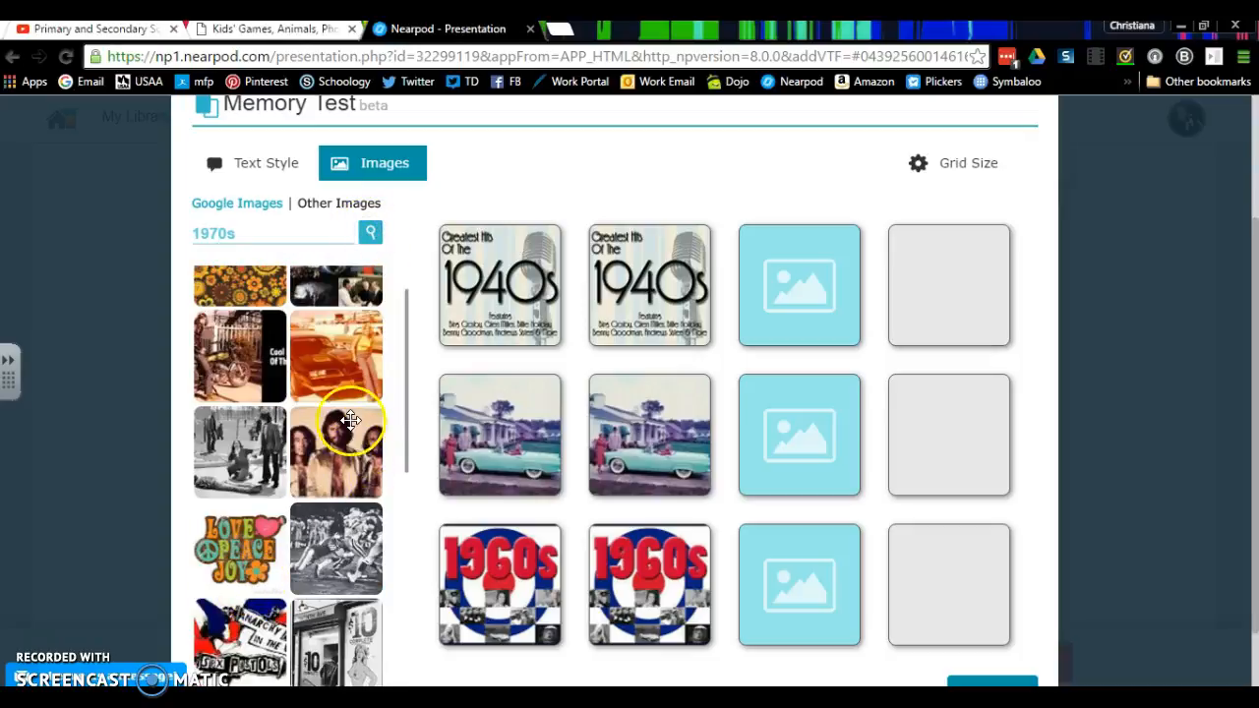
pyautogui.moveTo(341, 466); pyautogui.dragTo(799, 286)
# - Search Google Images for 1980s and place the white-suit Thriller album cover in the pair below the band photo
pyautogui.click(224, 233)
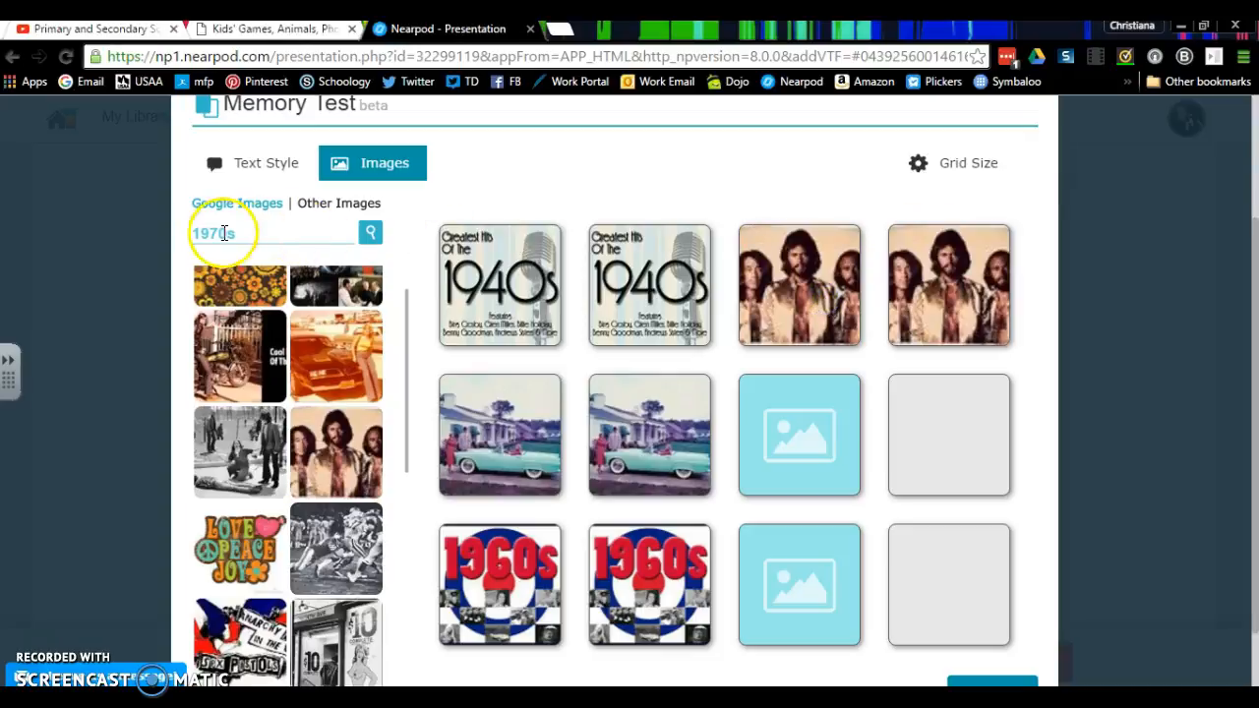
pyautogui.click(222, 233)
pyautogui.press('BackSpace')
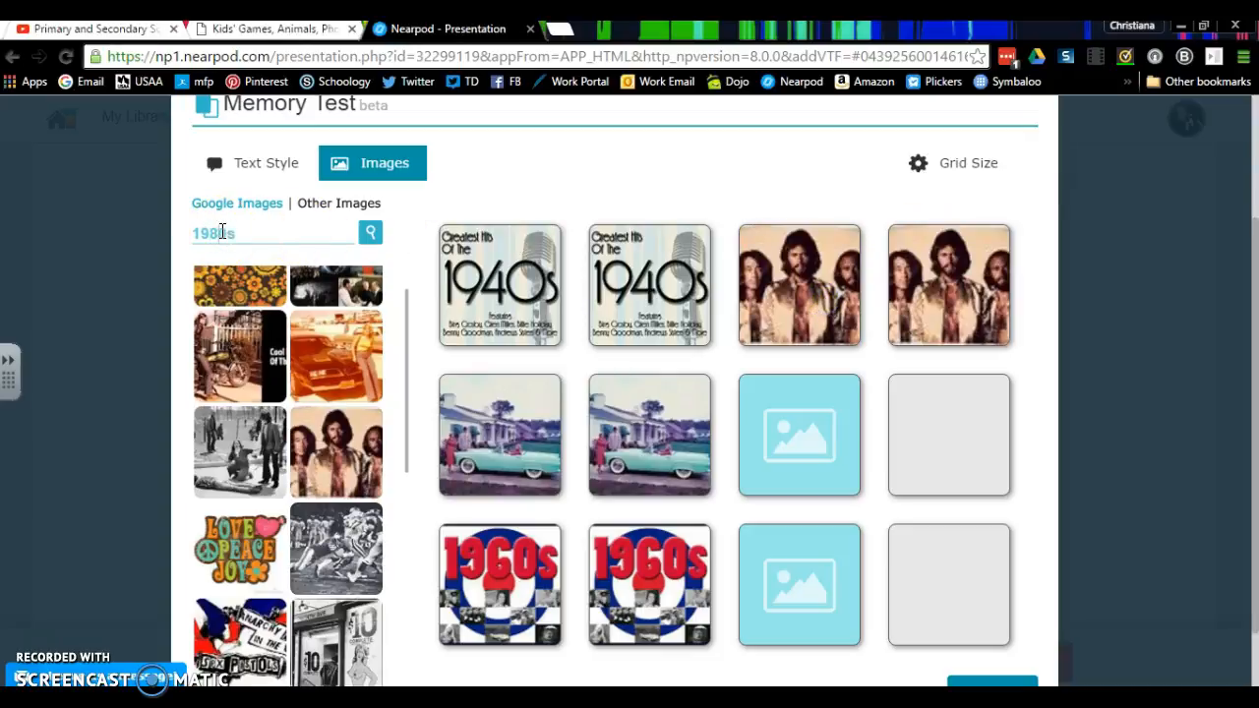
pyautogui.click(369, 234)
pyautogui.moveTo(407, 387); pyautogui.dragTo(406, 239)
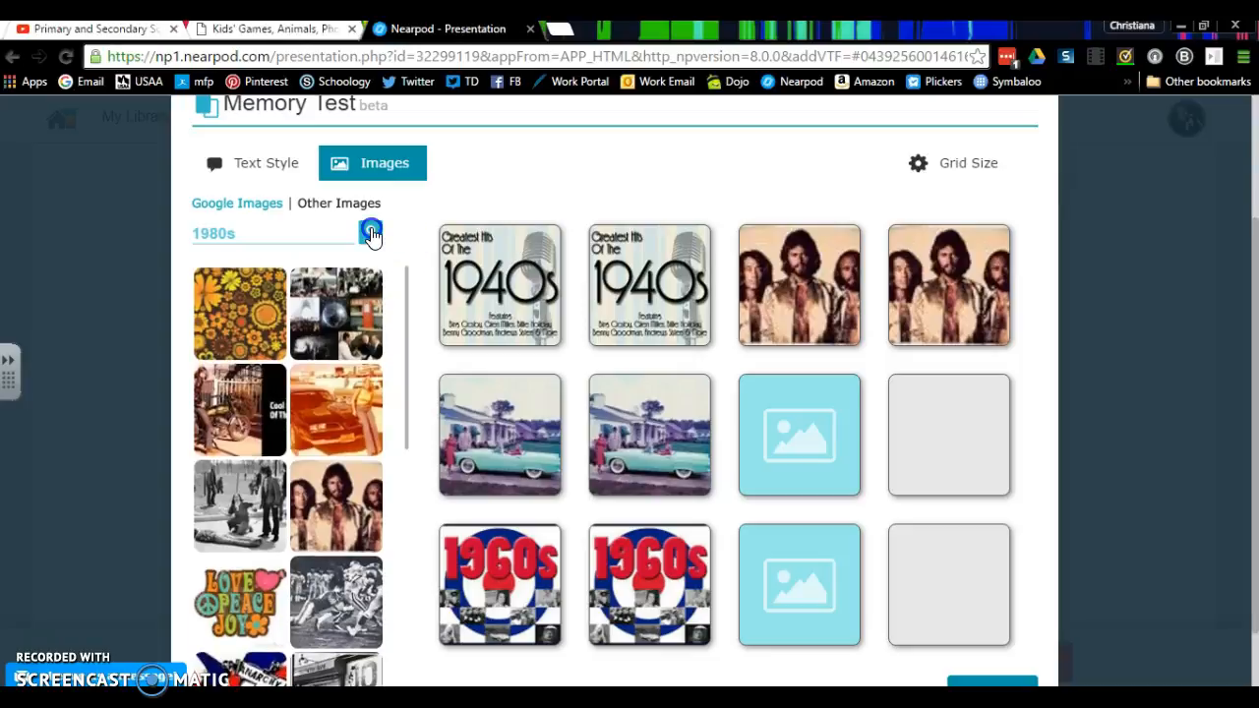
pyautogui.click(371, 233)
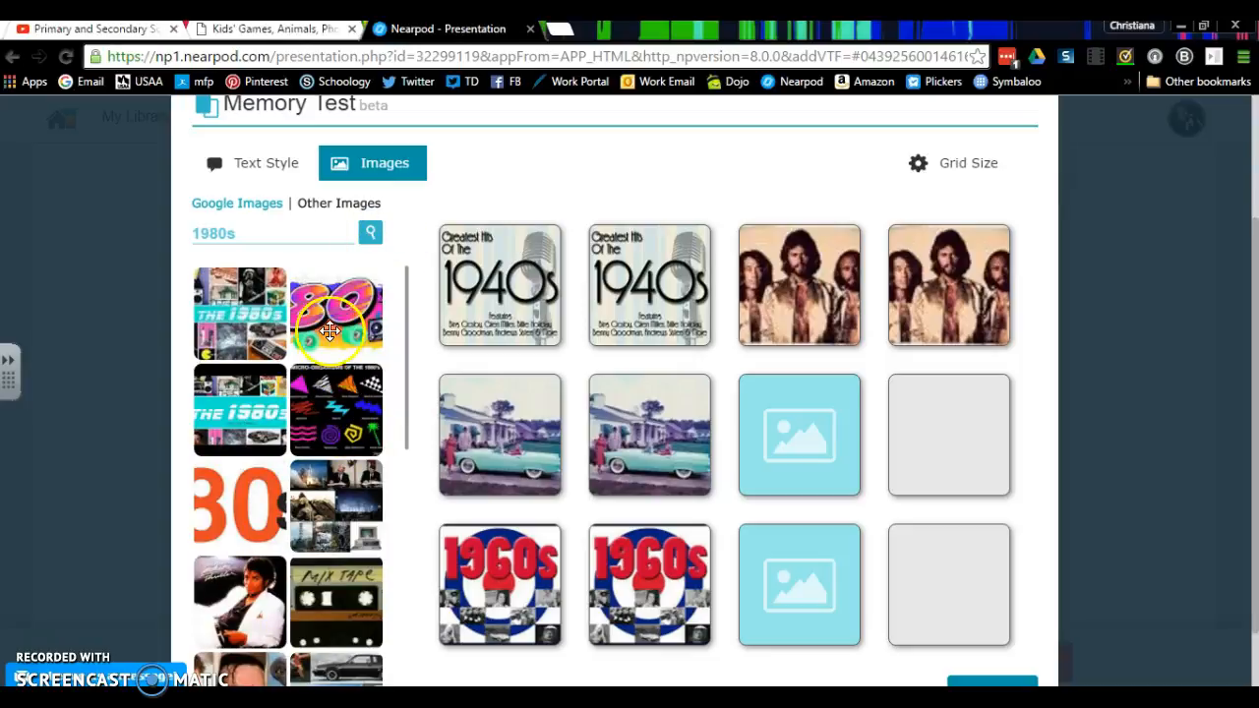
pyautogui.moveTo(253, 604); pyautogui.dragTo(822, 449)
# - Search Google Images for 1990s and place the TIME Internet magazine cover in the last empty pair
pyautogui.doubleClick(212, 232)
pyautogui.press('BackSpace')
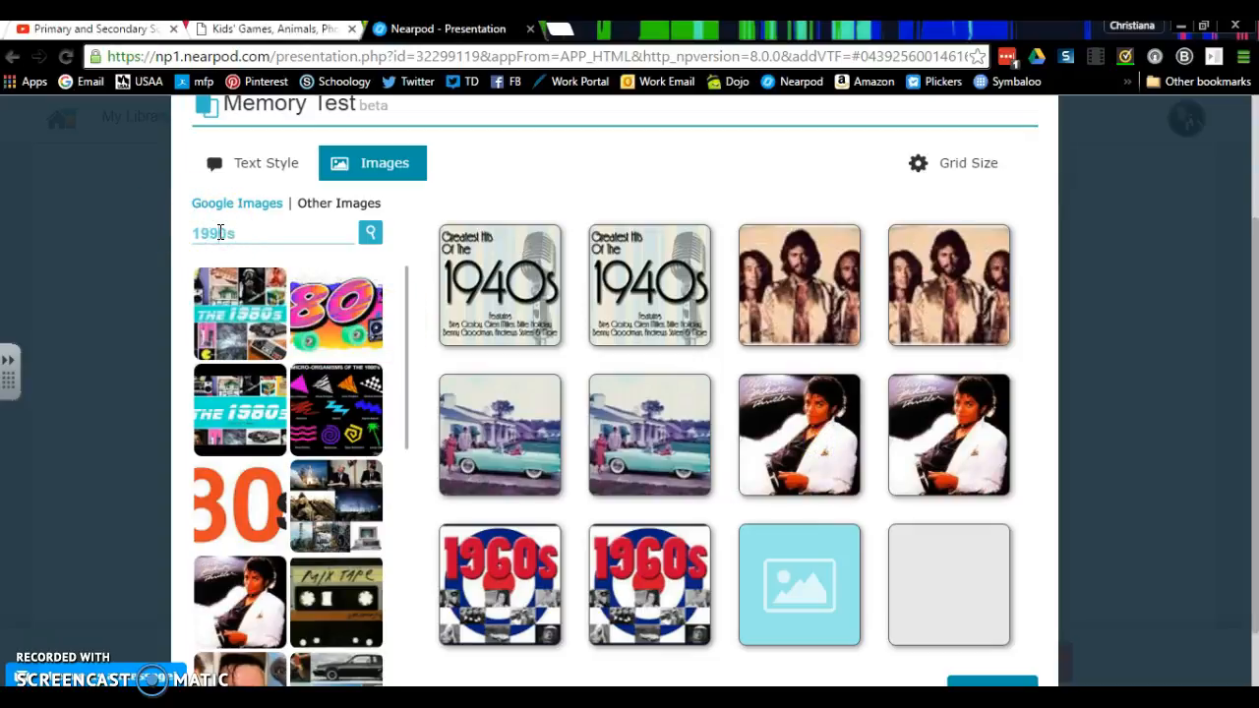
pyautogui.click(371, 236)
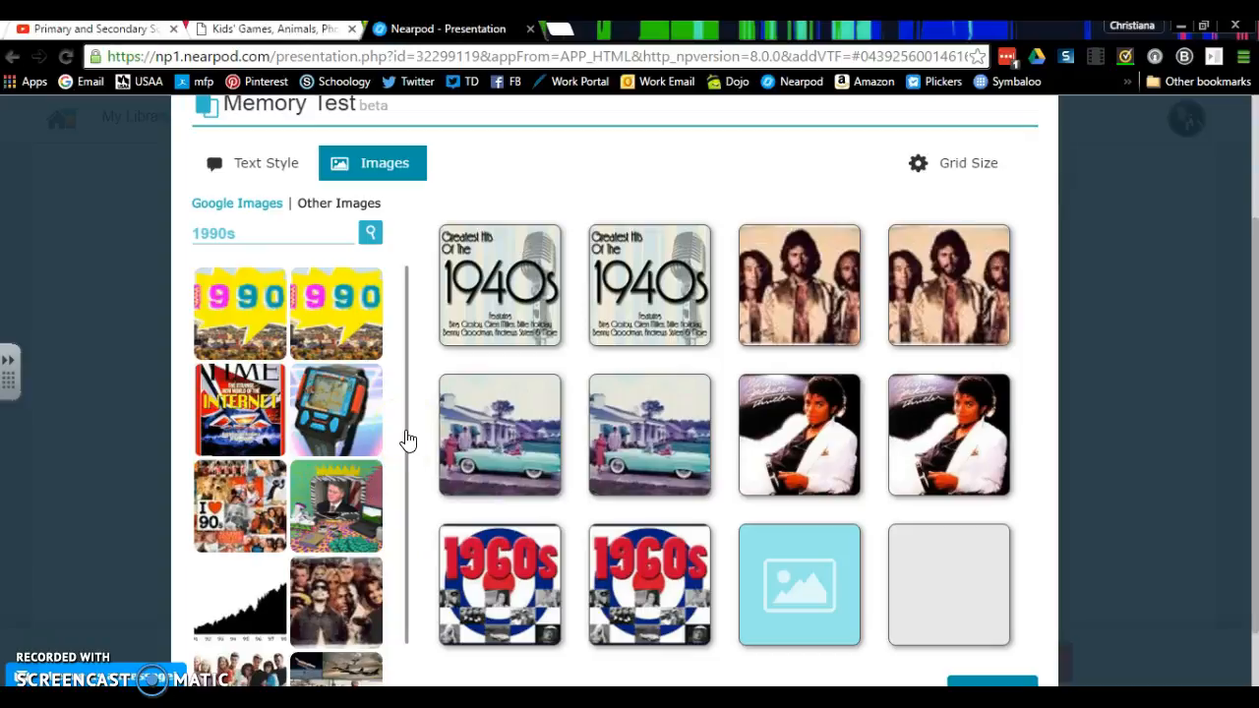
pyautogui.moveTo(274, 434); pyautogui.dragTo(802, 595)
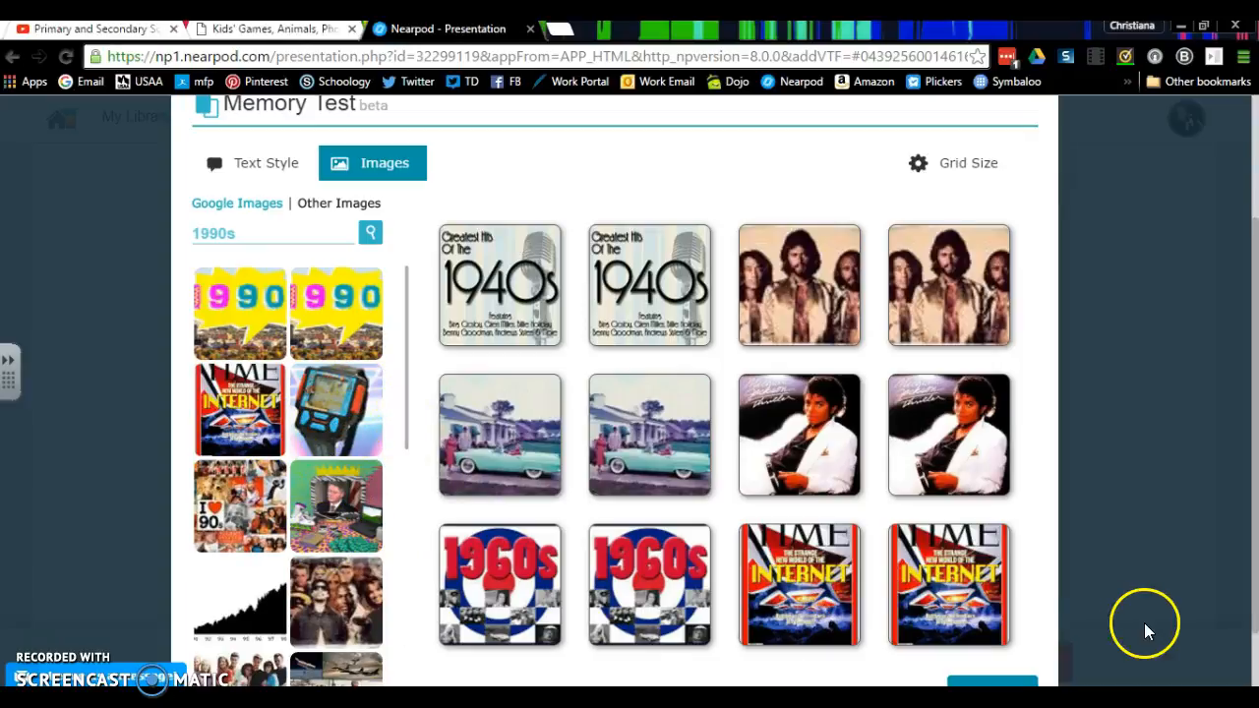
# - Enable the Memory Test's final question and enter "Which Decade Was Famous For Disco Music"
pyautogui.scroll(-1, 974, 421)
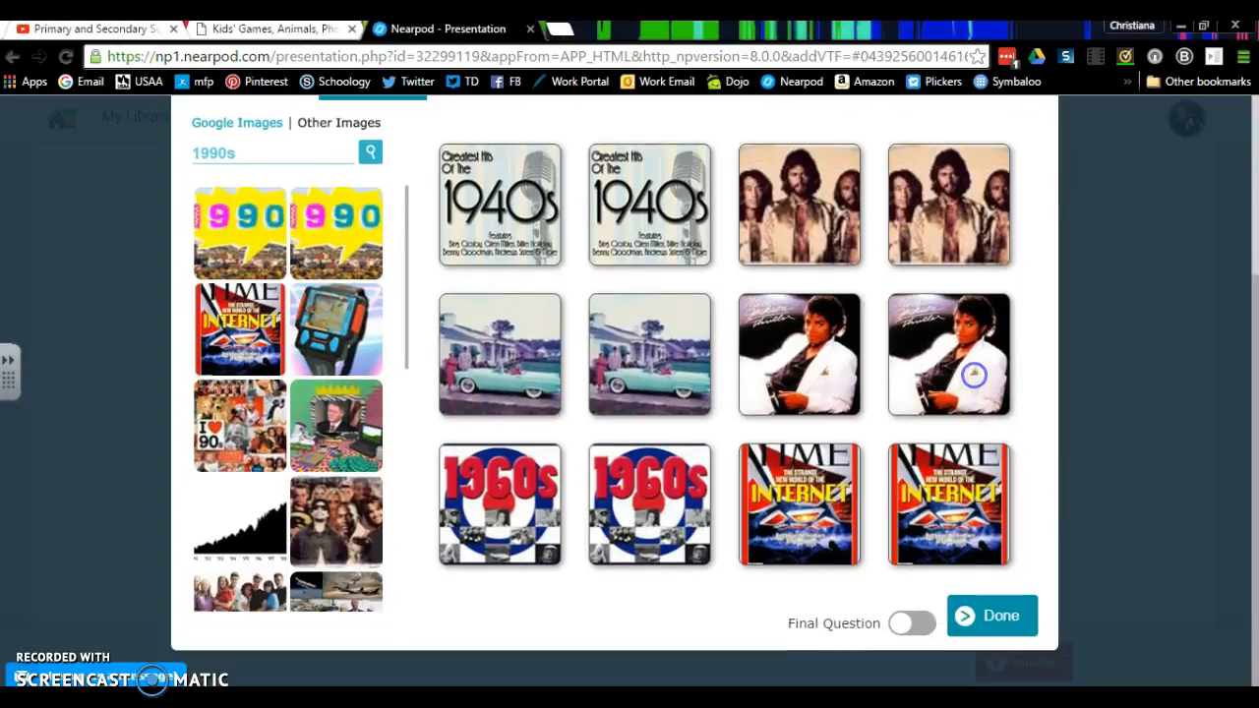
pyautogui.click(907, 626)
pyautogui.click(992, 616)
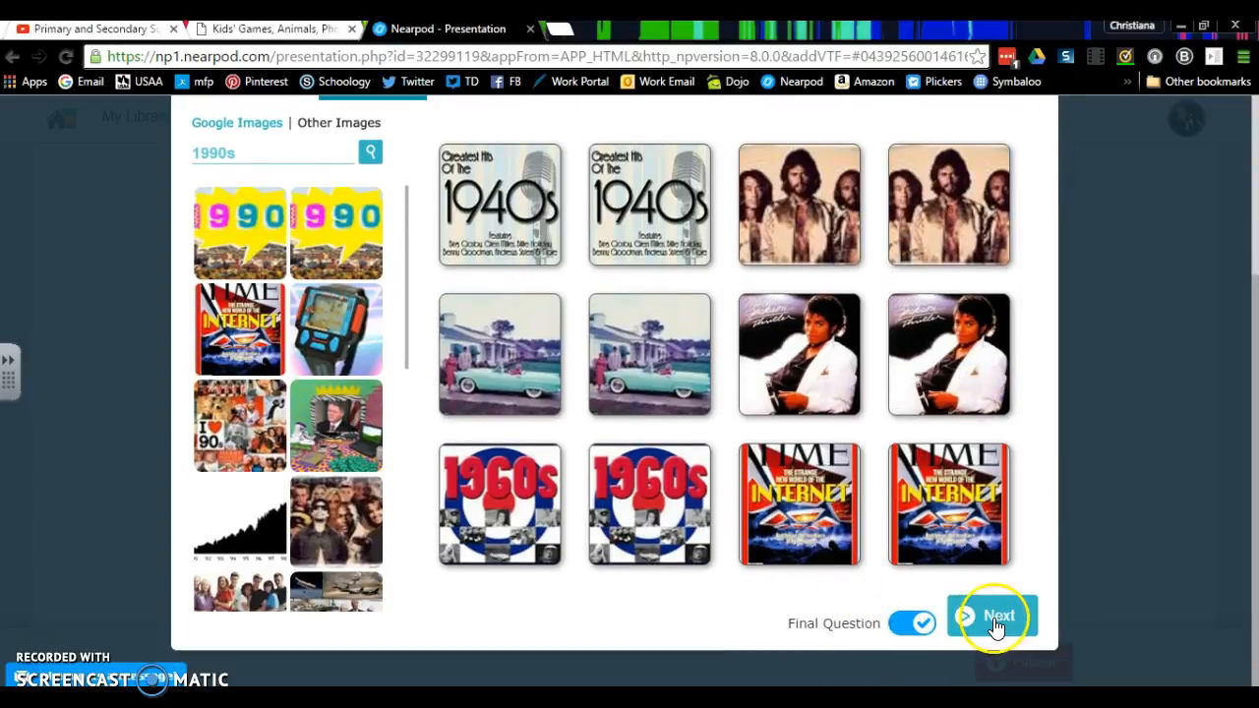
pyautogui.click(476, 119)
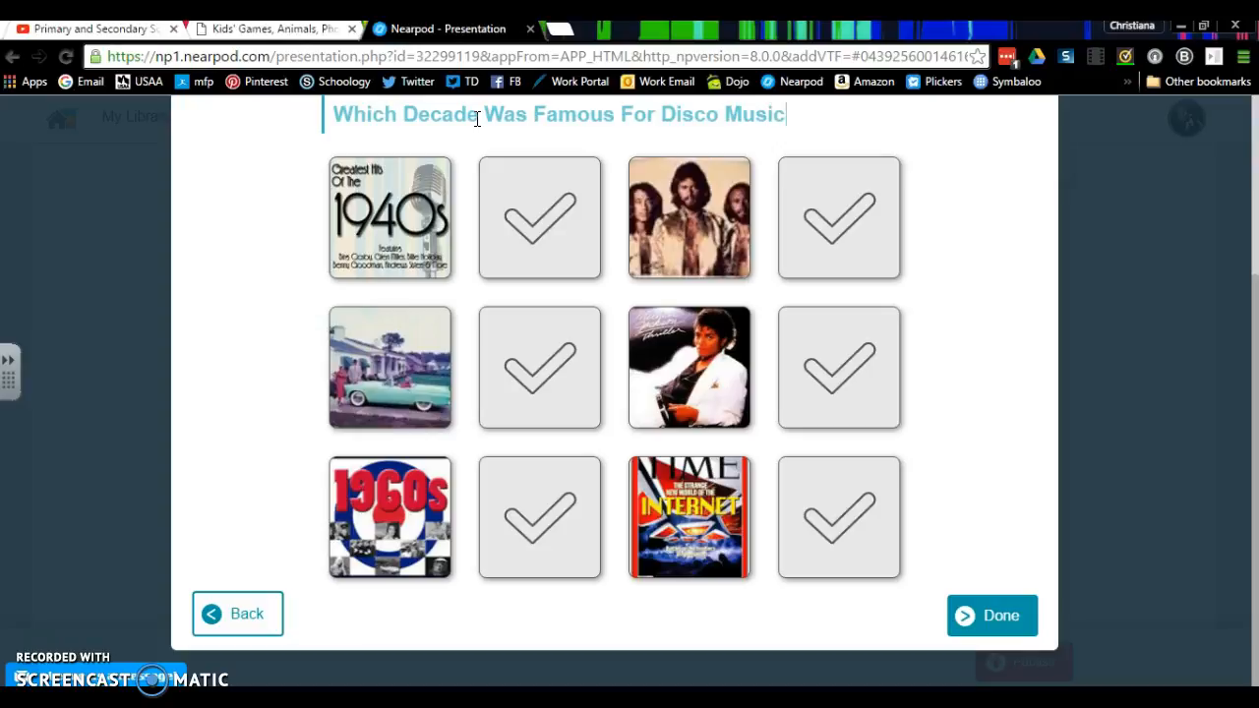
# - Mark the three-man band photo as the correct answer to the final question and save the Memory Test
pyautogui.click(834, 216)
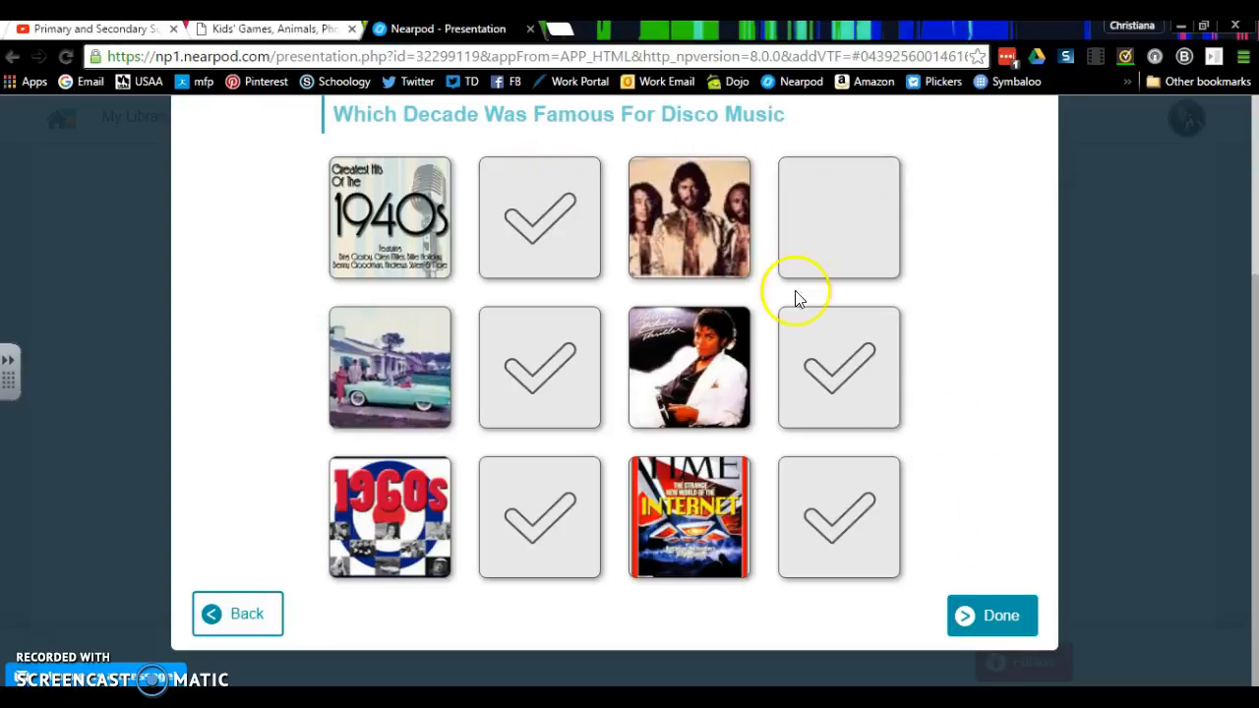
pyautogui.click(819, 382)
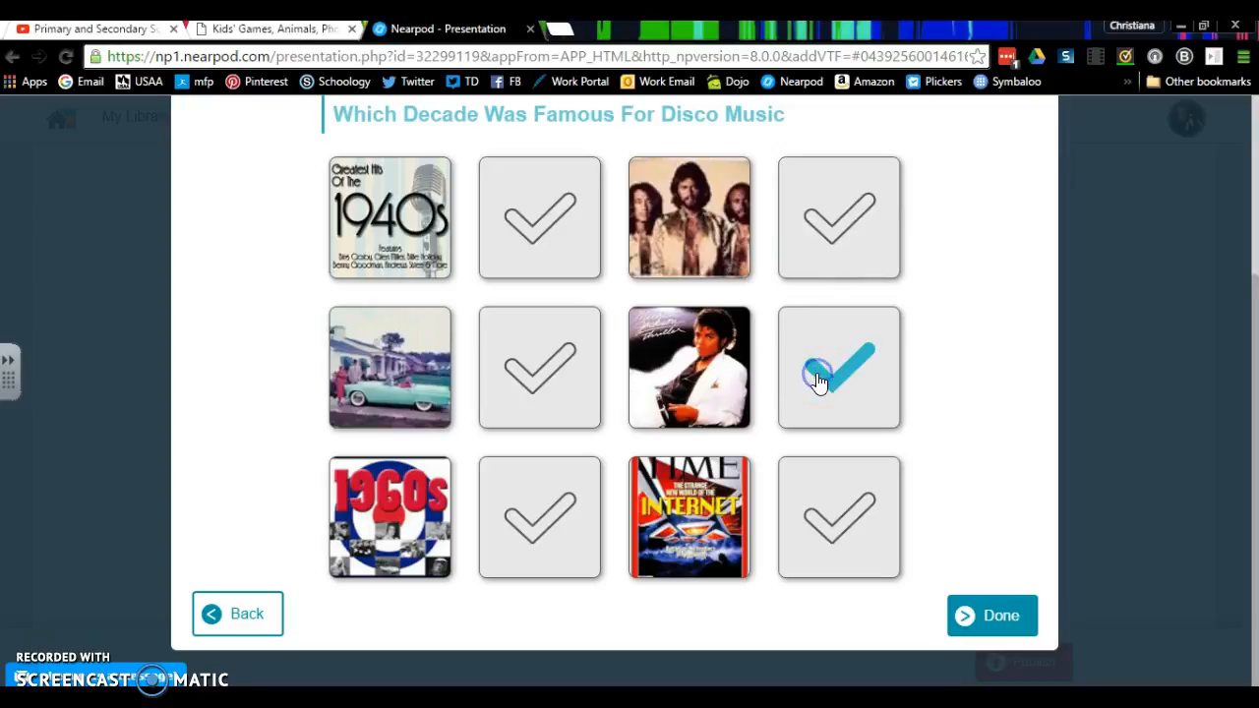
pyautogui.click(832, 236)
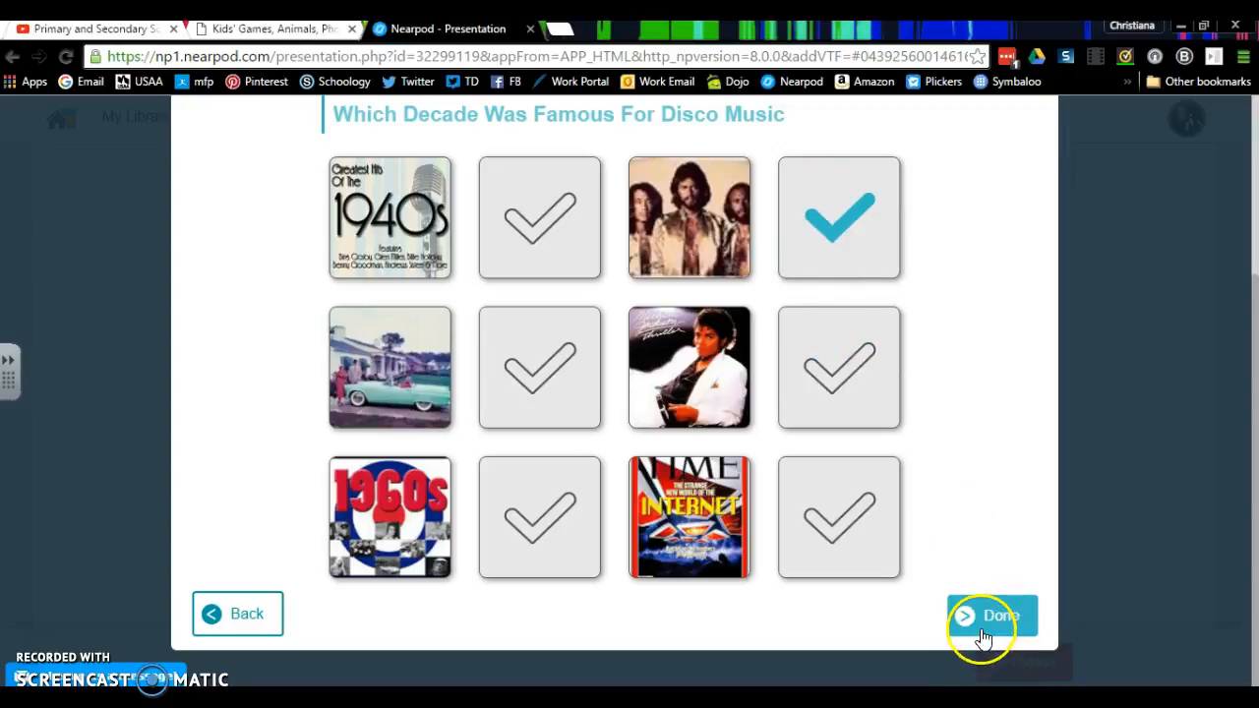
pyautogui.click(982, 632)
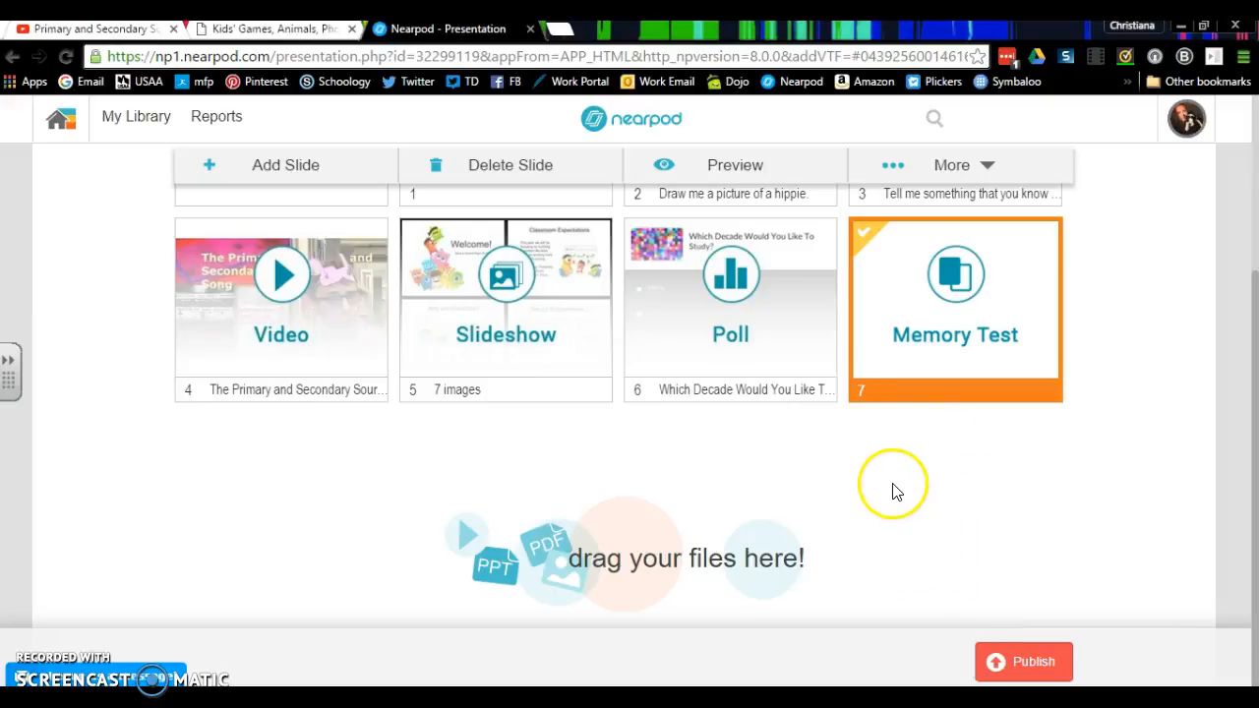
# - Start a new web content slide and copy the kids.nationalgeographic.com address from the National Geographic Kids page
pyautogui.scroll(3, 1122, 393)
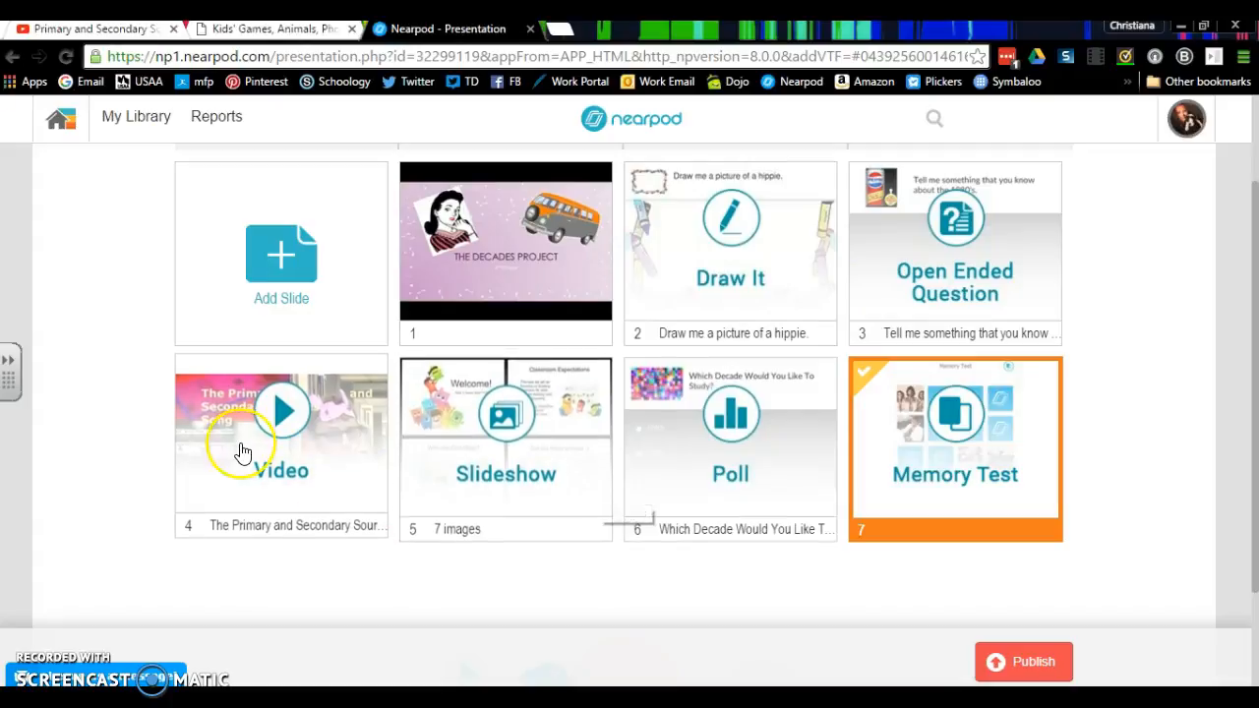
pyautogui.click(258, 273)
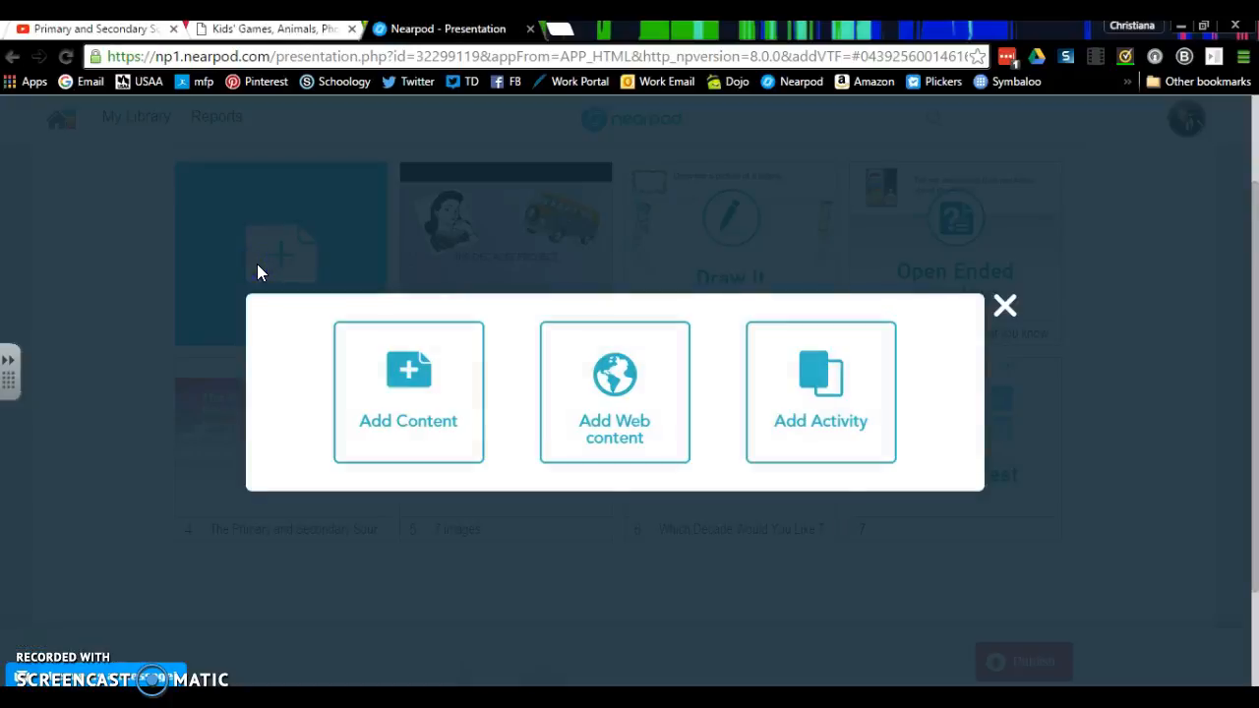
pyautogui.click(677, 413)
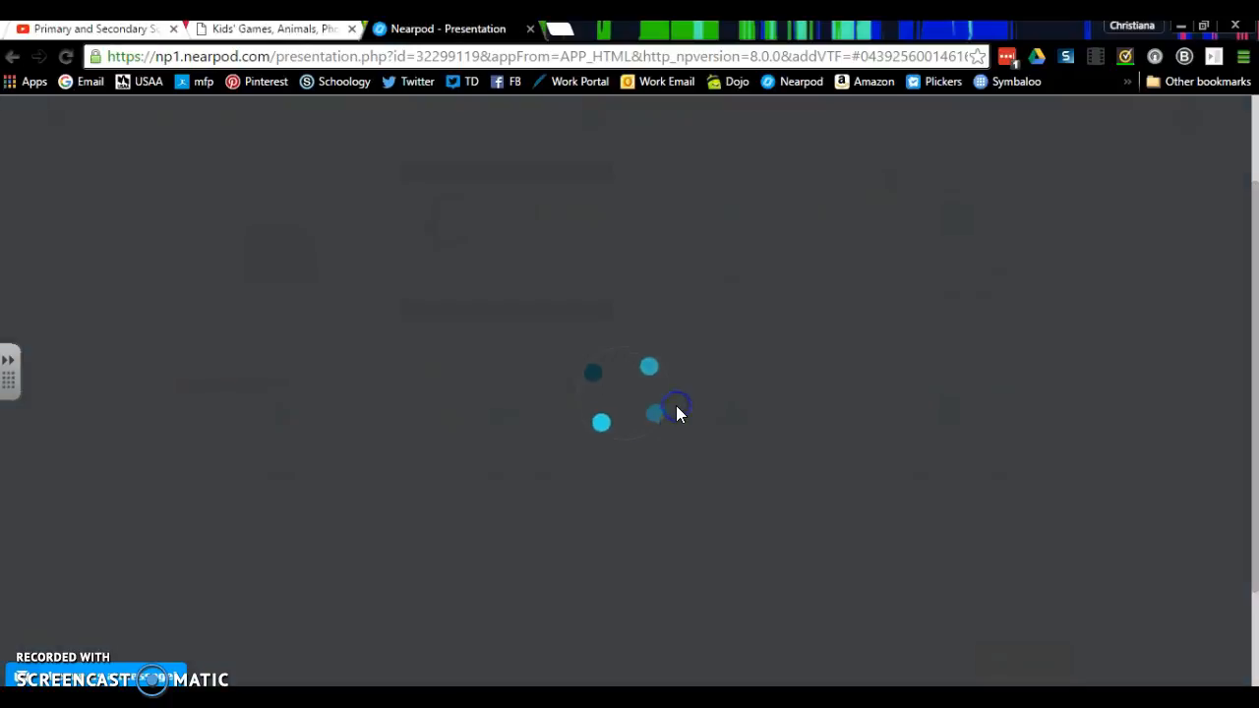
pyautogui.click(317, 29)
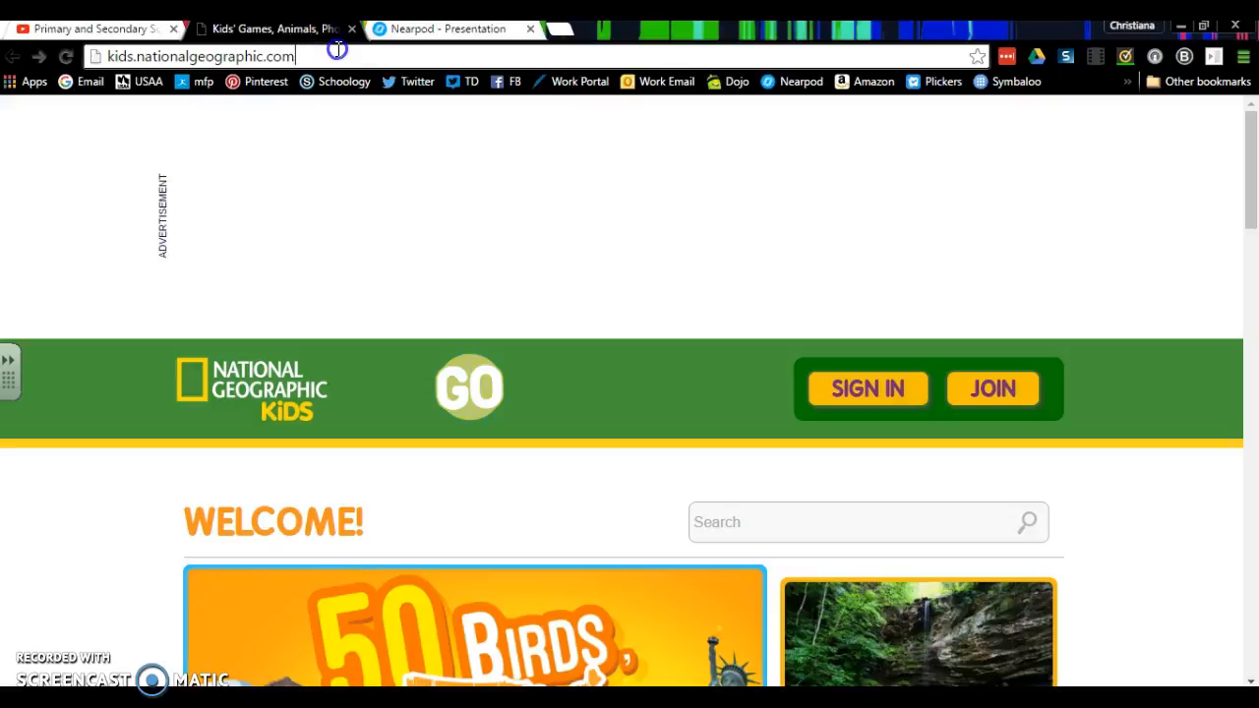
pyautogui.rightClick(337, 49)
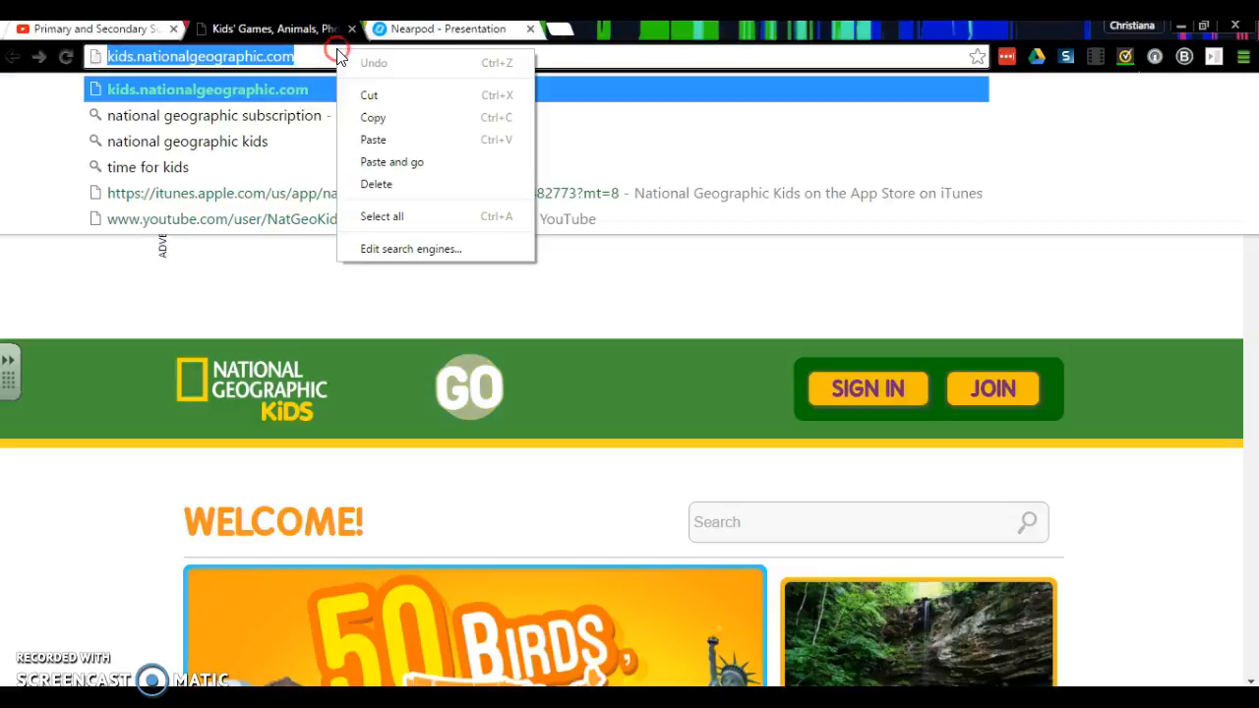
pyautogui.click(373, 118)
# - Paste the copied address as the web page slide's URL in Nearpod and save the slide
pyautogui.click(423, 28)
pyautogui.click(478, 309)
pyautogui.rightClick(478, 309)
pyautogui.click(541, 421)
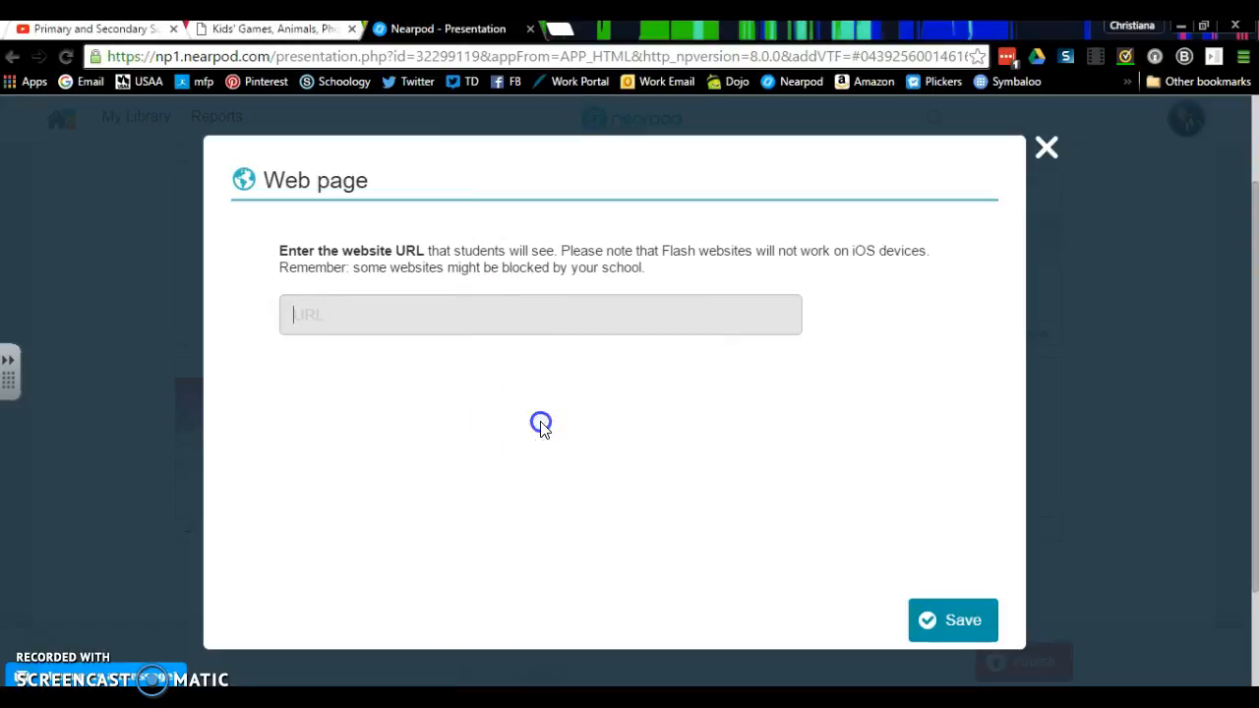
pyautogui.click(979, 634)
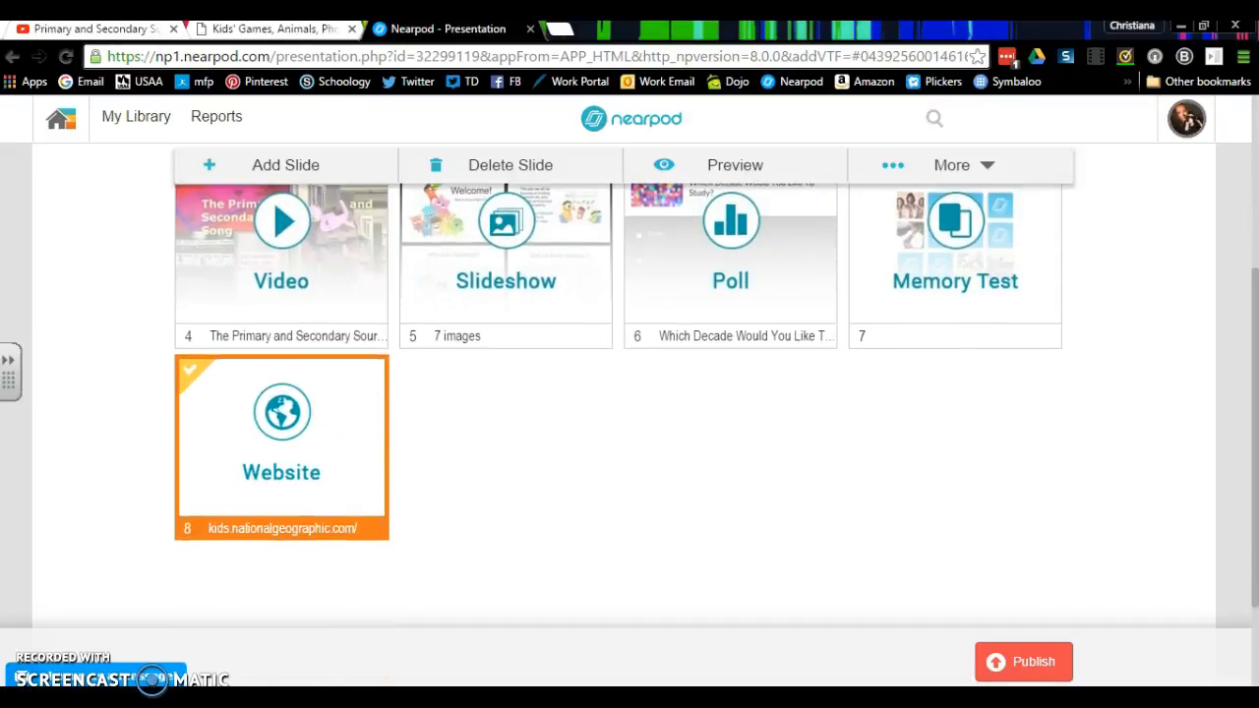
# - Publish the Decades Project presentation and return to the lesson library
pyautogui.scroll(3, 1161, 365)
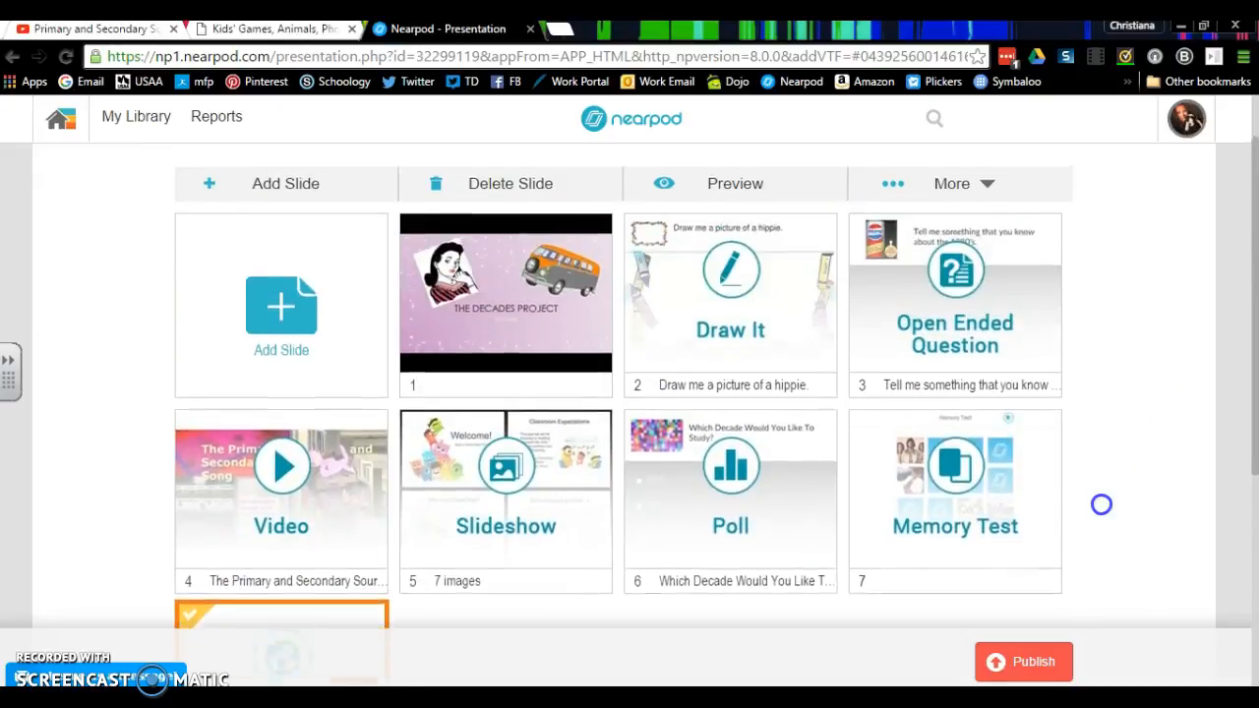
pyautogui.click(1041, 662)
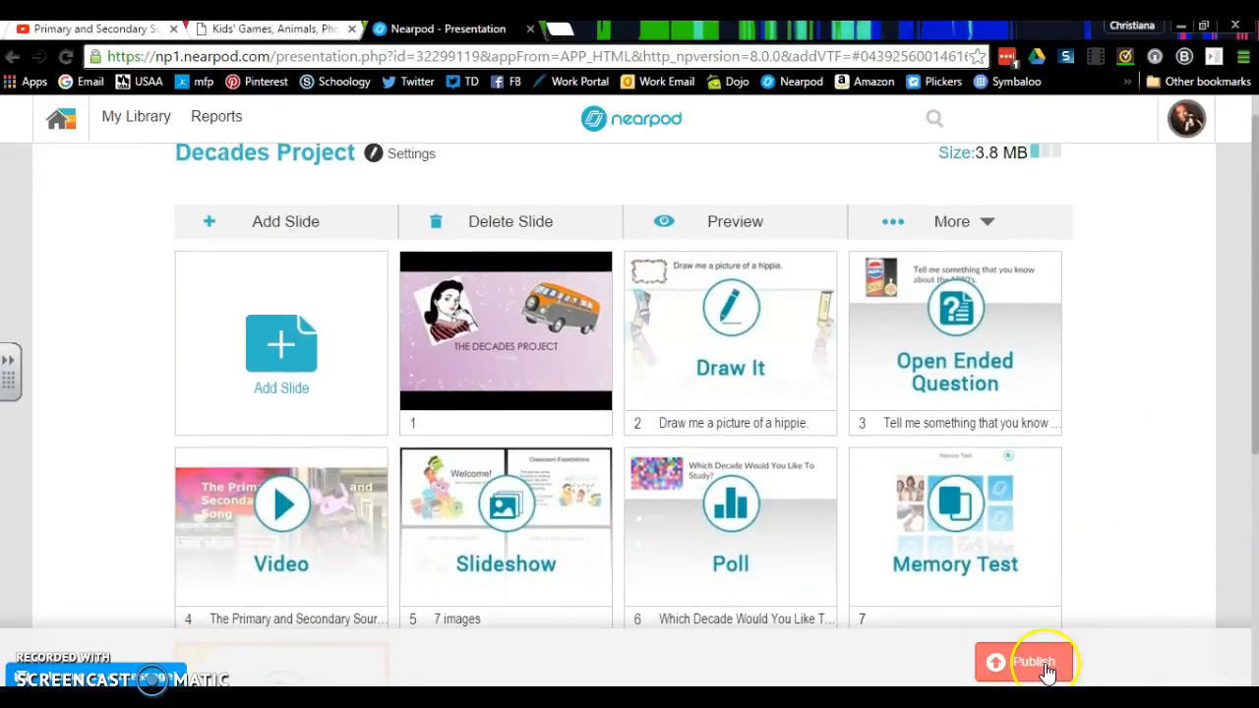
pyautogui.click(725, 492)
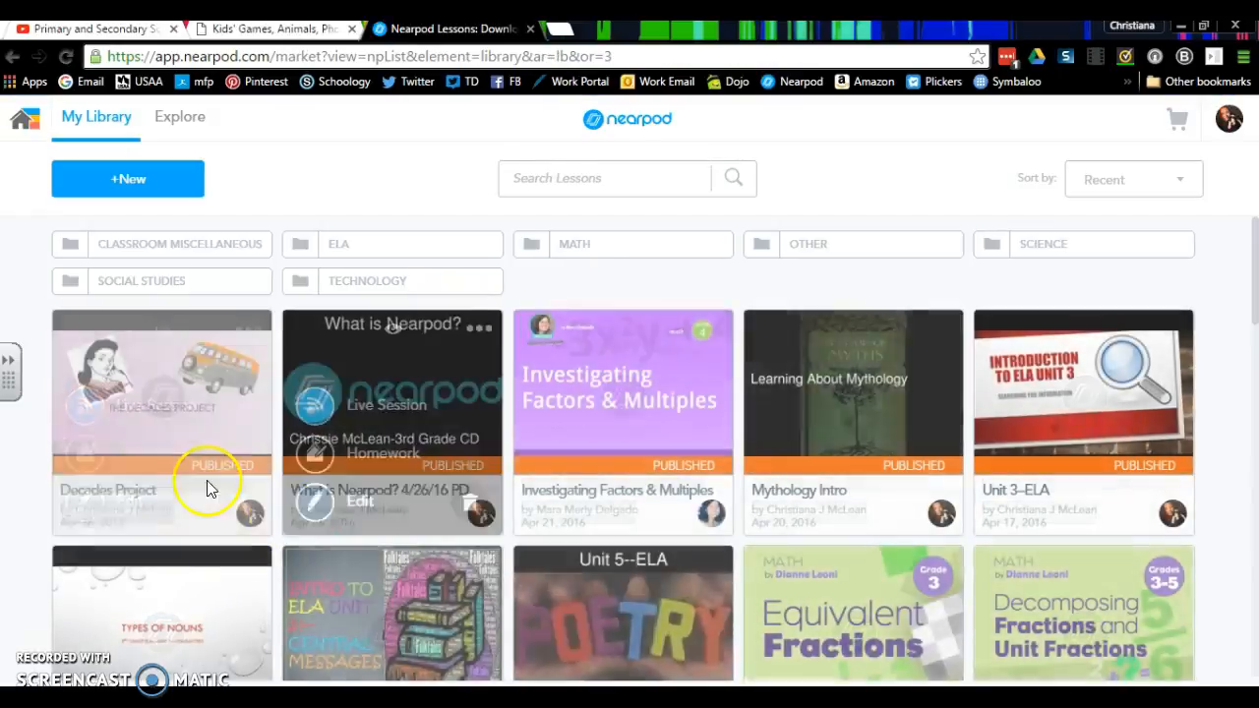
# - Open the additional options for the Decades Project lesson in the library
pyautogui.moveTo(185, 468)
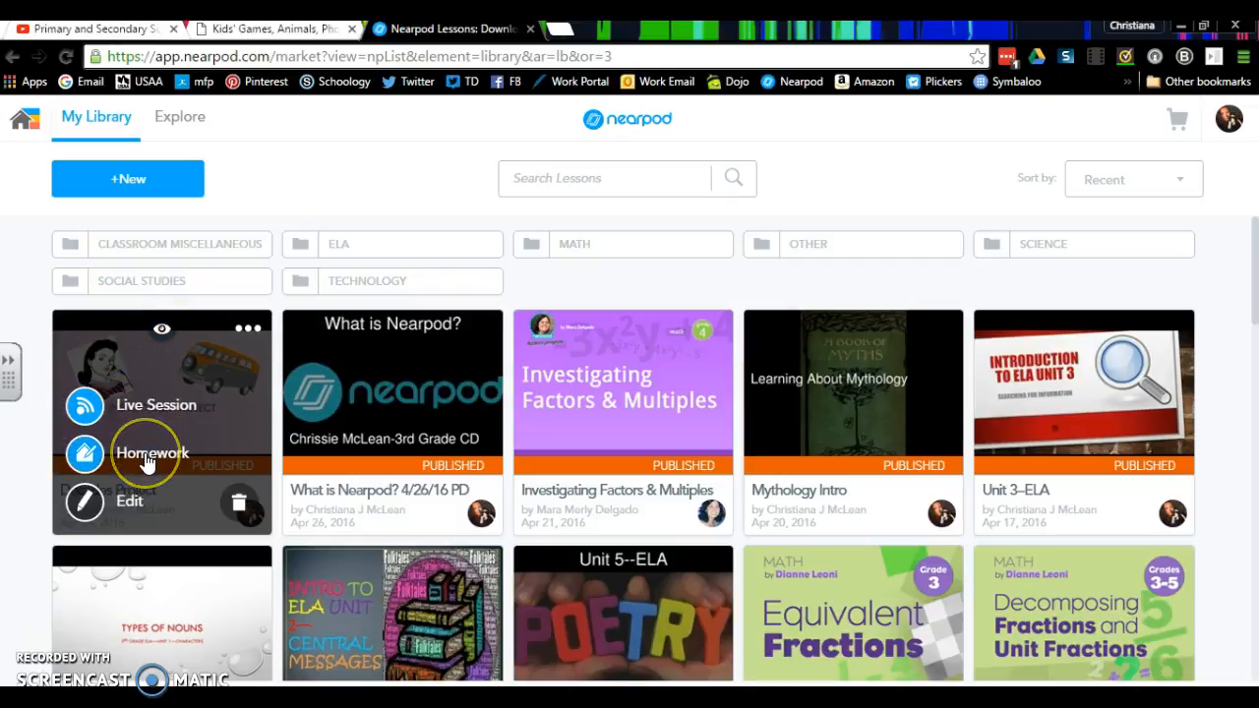
pyautogui.click(250, 330)
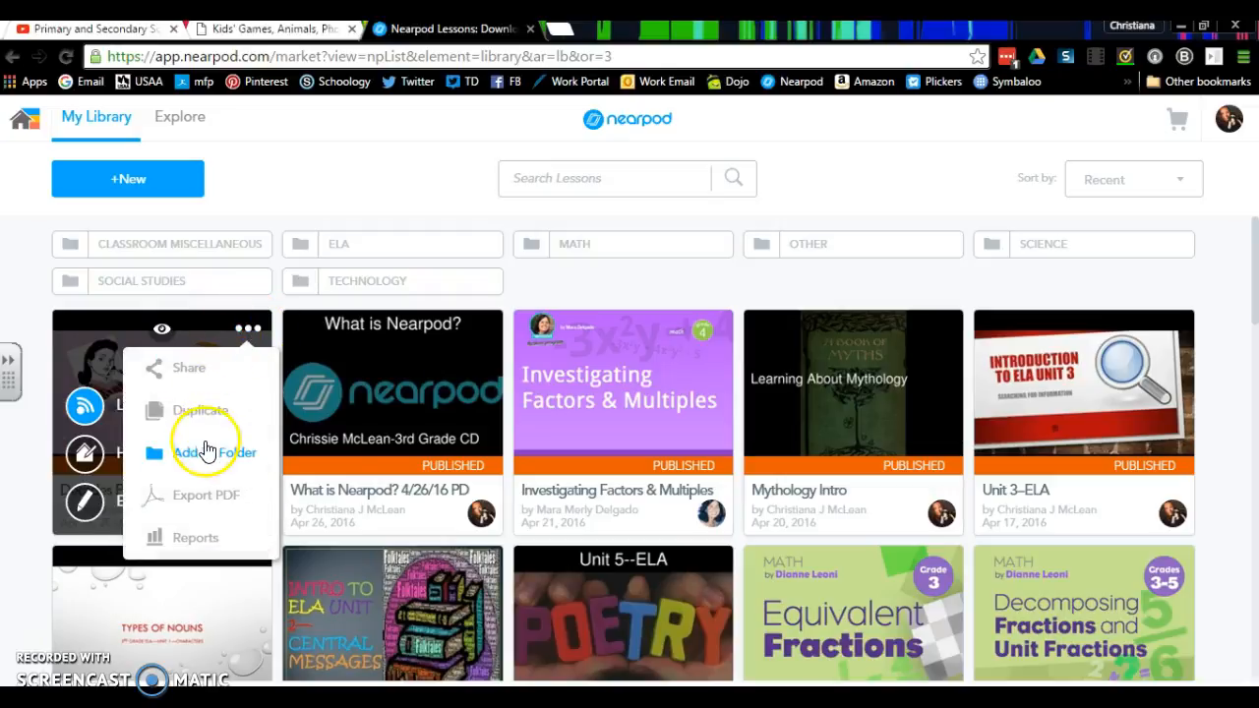